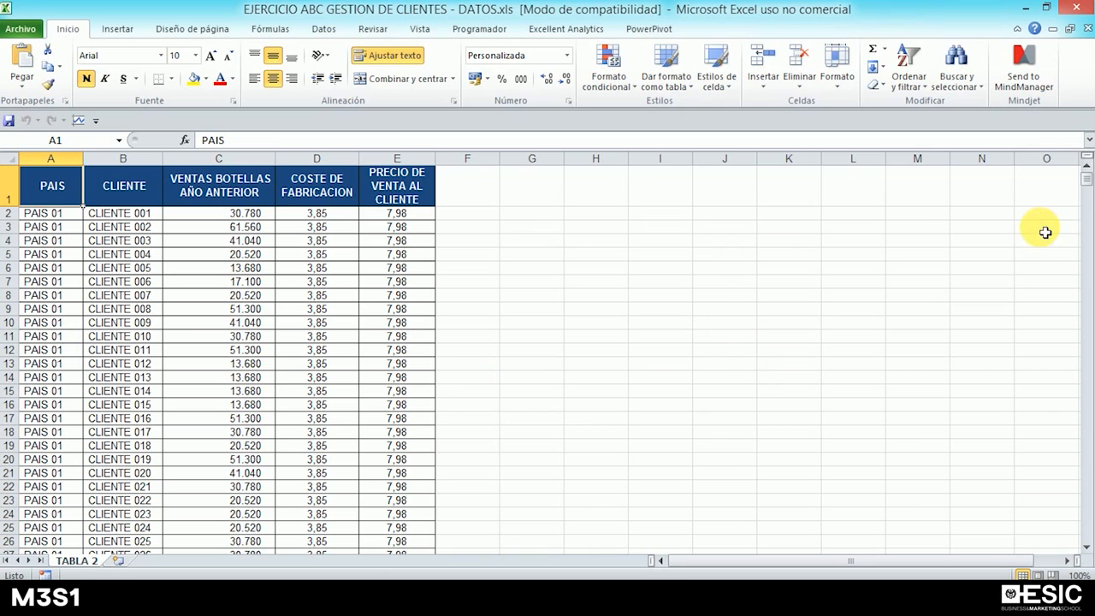
Examine the client list in column B and the column headings for bottle sales, manufacturing cost and selling price.
mouse_move(1084, 181)
mouse_down()
mouse_move(1089, 195)
mouse_move(1084, 186)
mouse_up()
click(141, 419)
click(138, 425)
key(Down)
key(Down)
key(Down)
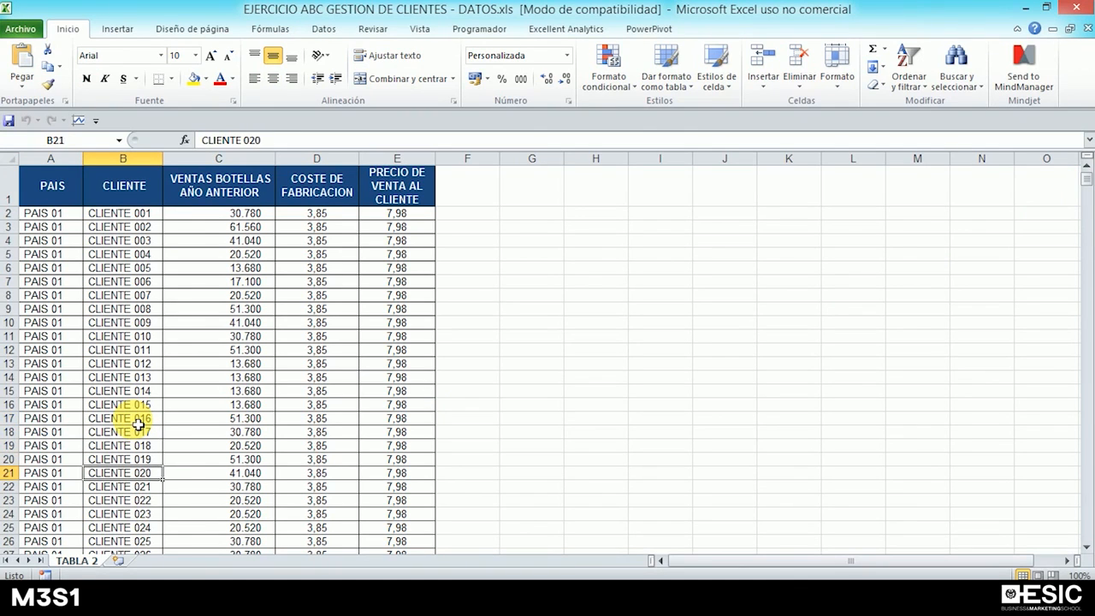
key(Up)
key(Up)
key(Up)
key(Up)
key(Up)
key(Up)
key(Up)
key(Up)
key(Up)
key(Up)
key(Up)
key(Up)
key(Up)
key(Up)
key(Up)
key(Up)
key(Up)
key(Up)
key(Up)
key(Up)
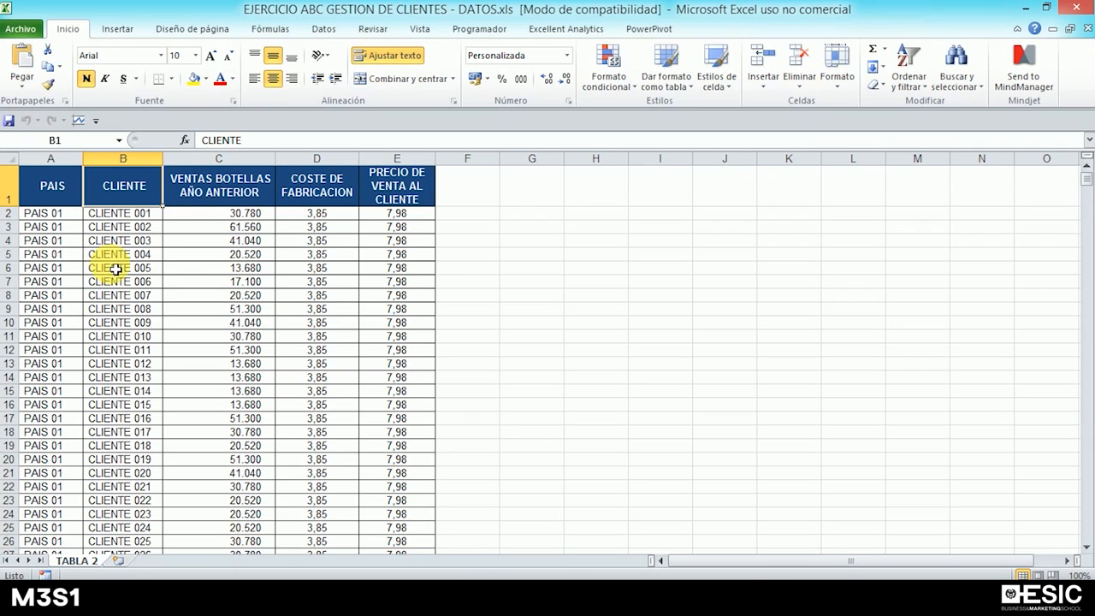
click(254, 179)
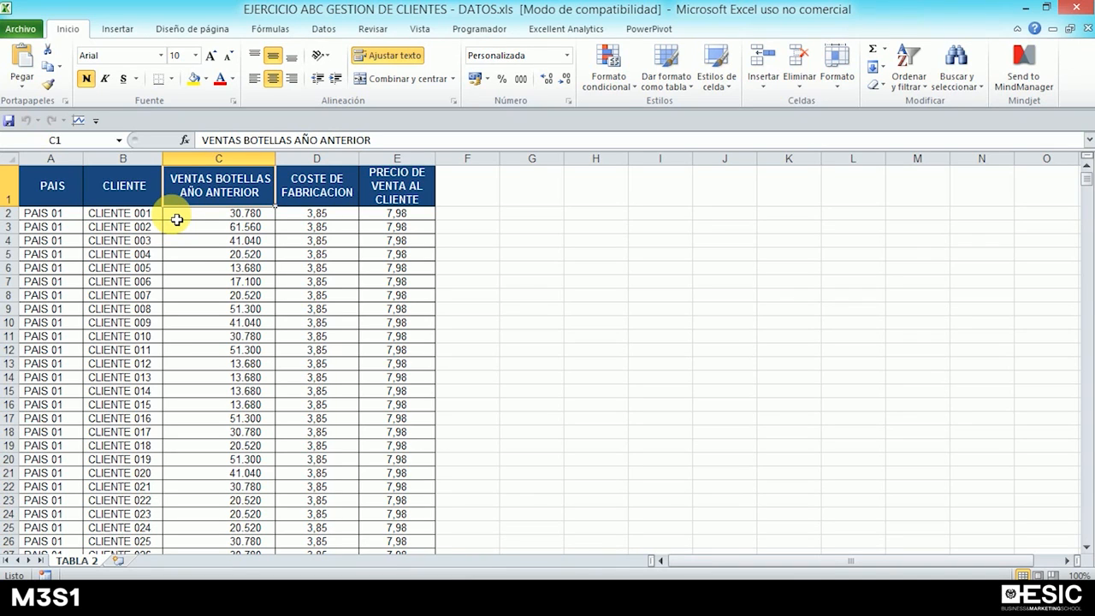
click(341, 193)
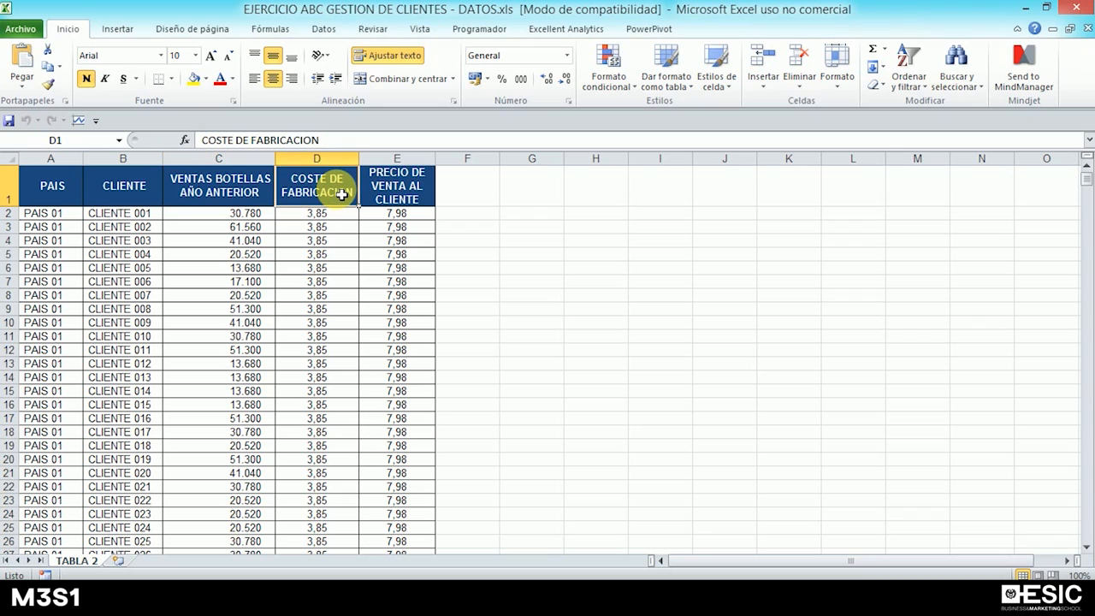
click(468, 196)
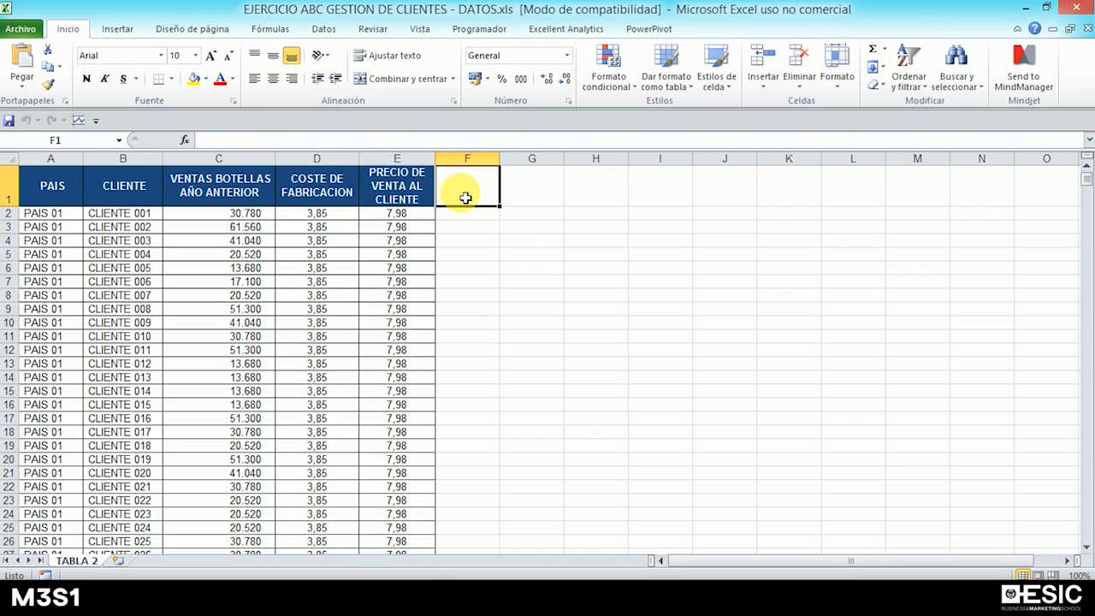
click(199, 175)
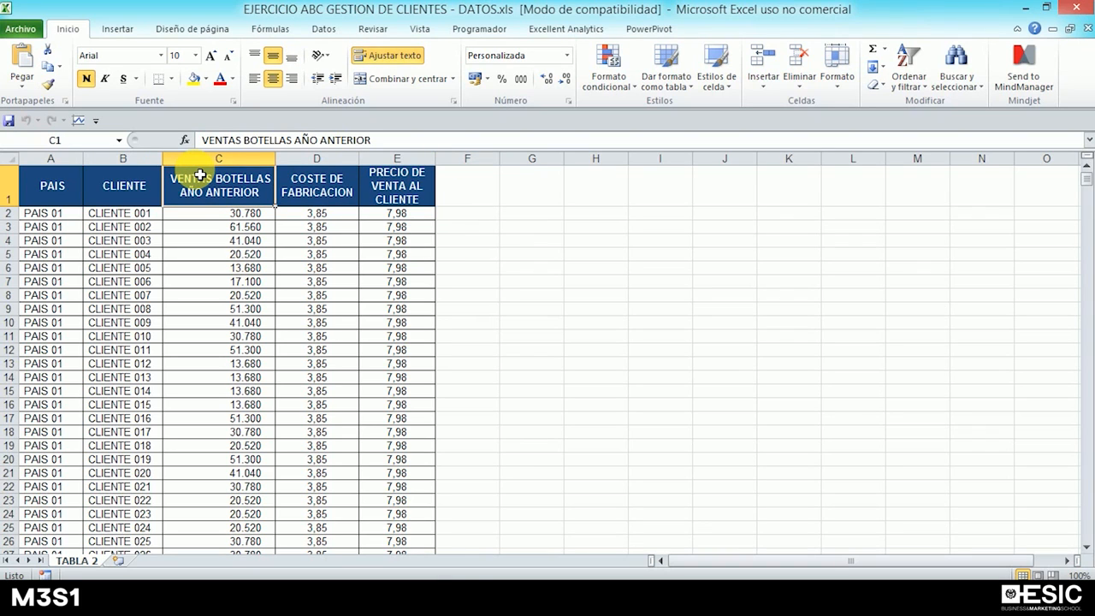
Add the heading "facturación" in cell F1, right after the selling price column.
click(474, 204)
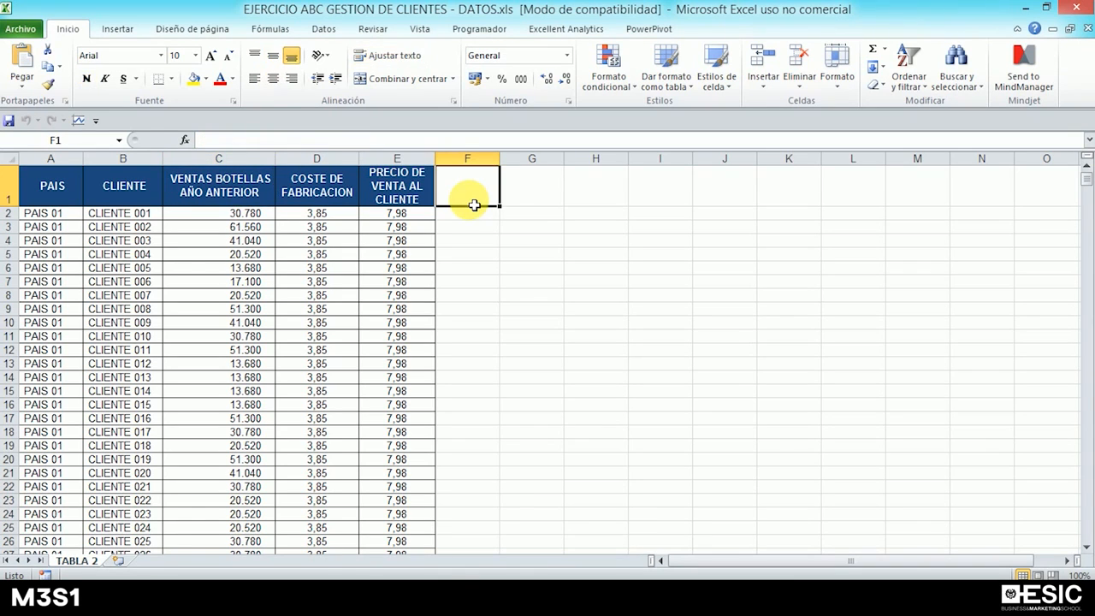
text(facturaci)
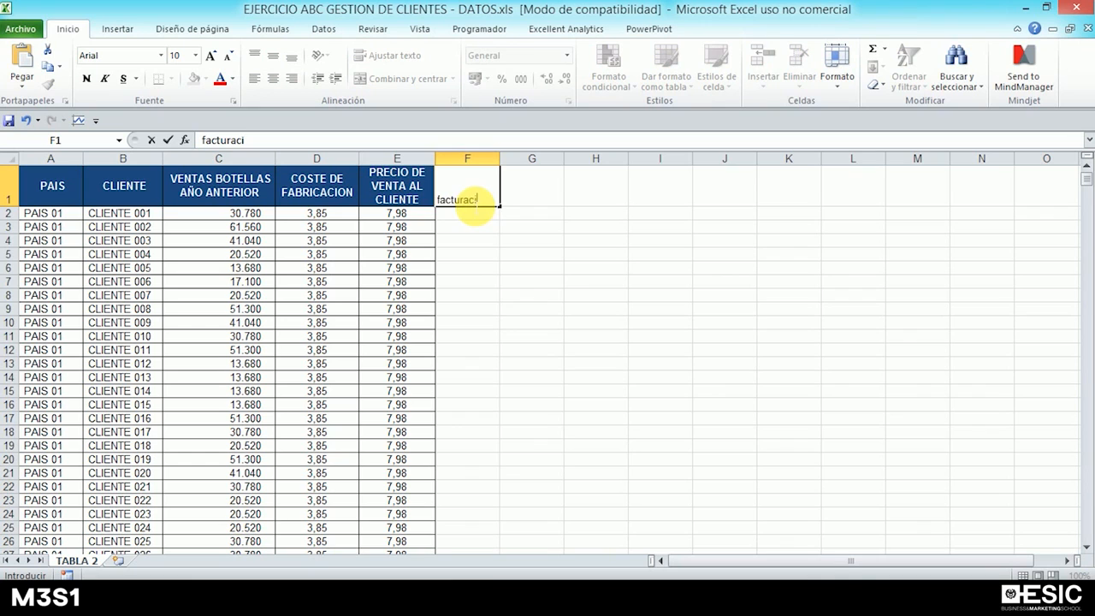
text(ón)
key(Return)
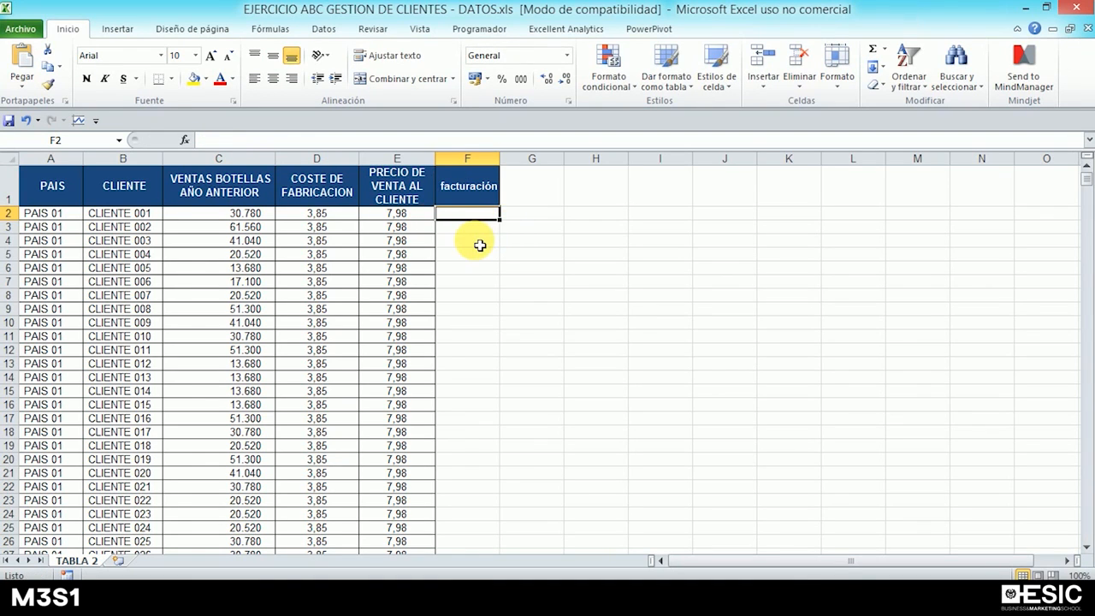
Calculate the first client's revenue in F2 as selling price times bottles sold, with the formula =E2*C2.
text(=)
click(424, 216)
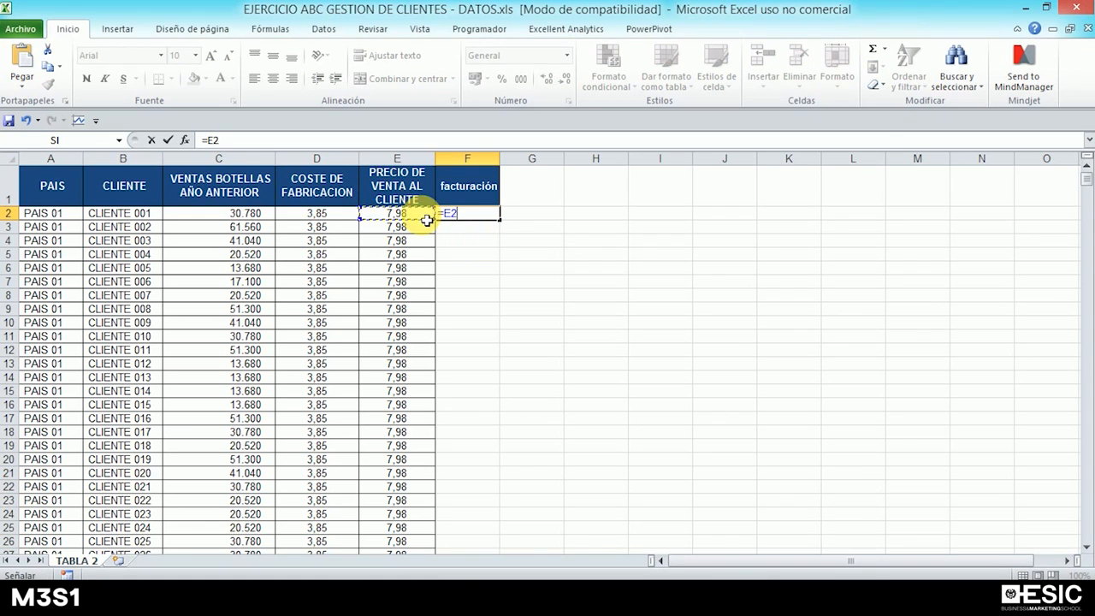
text(*)
click(250, 215)
key(Return)
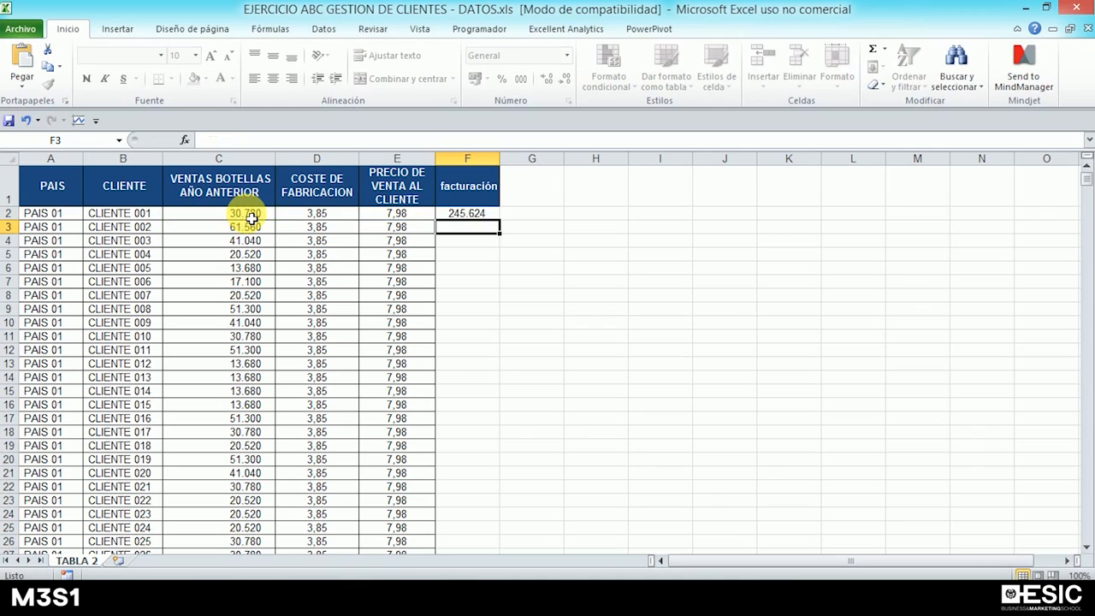
Fill the revenue formula from F2 down the column for all clients.
click(466, 214)
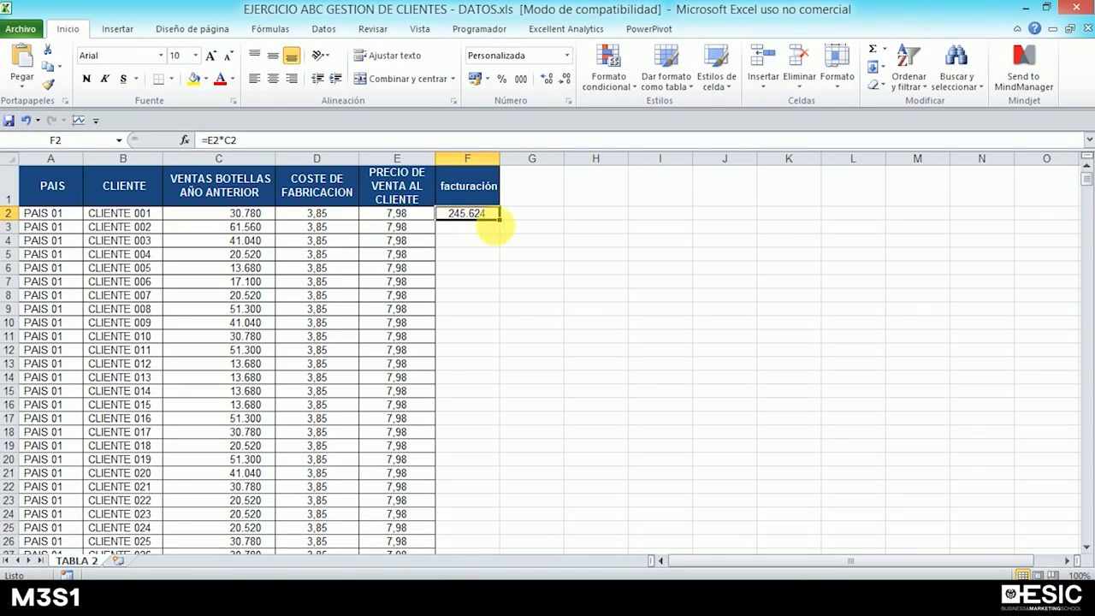
double_click(504, 228)
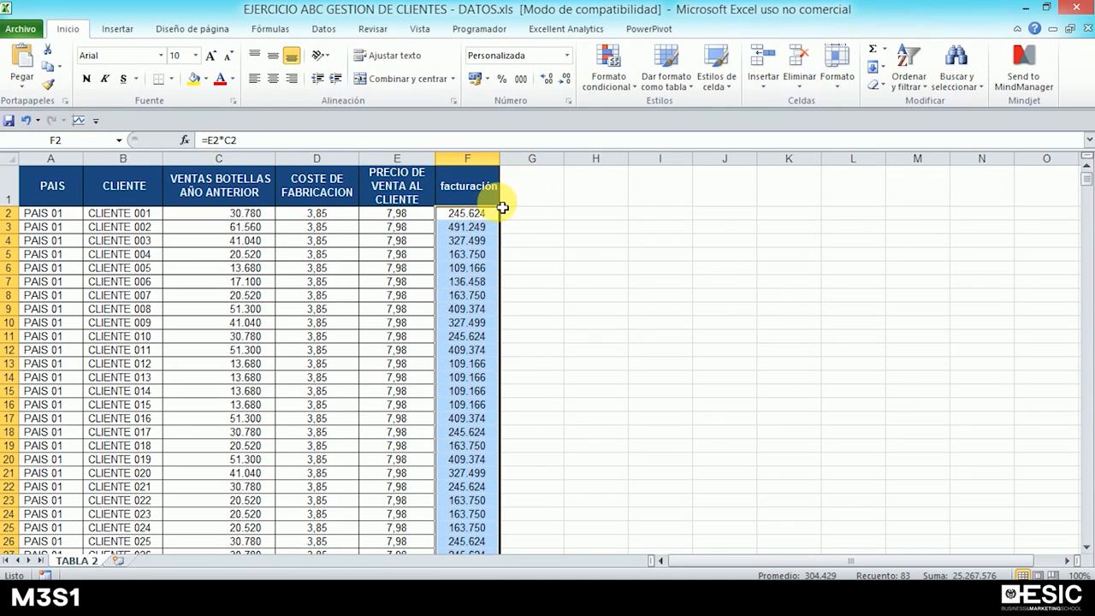
click(478, 217)
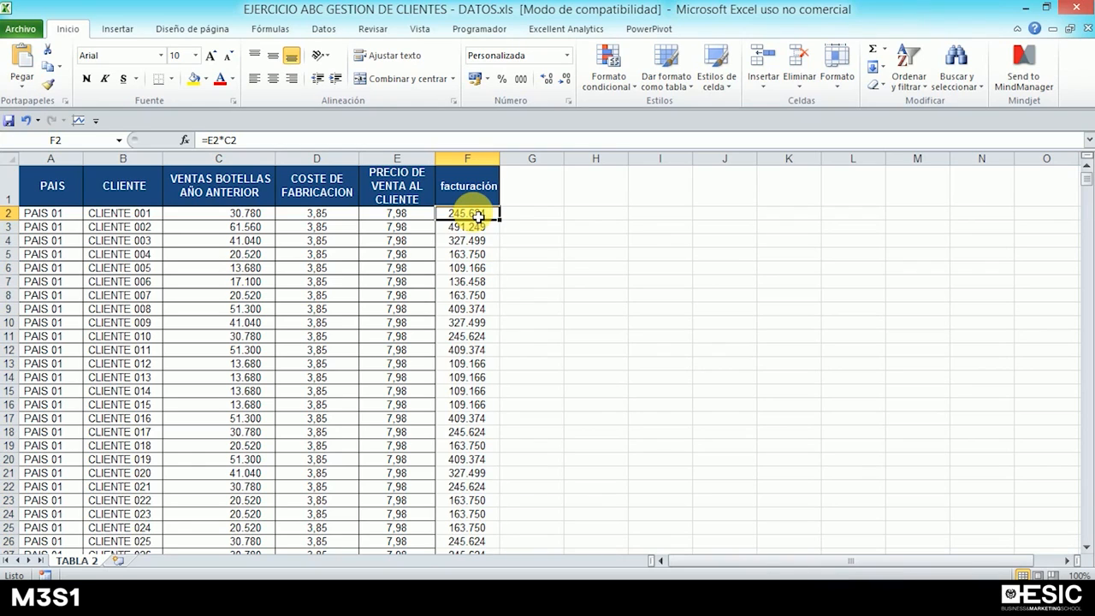
Add the heading "M bruto unit" in cell G1.
click(522, 198)
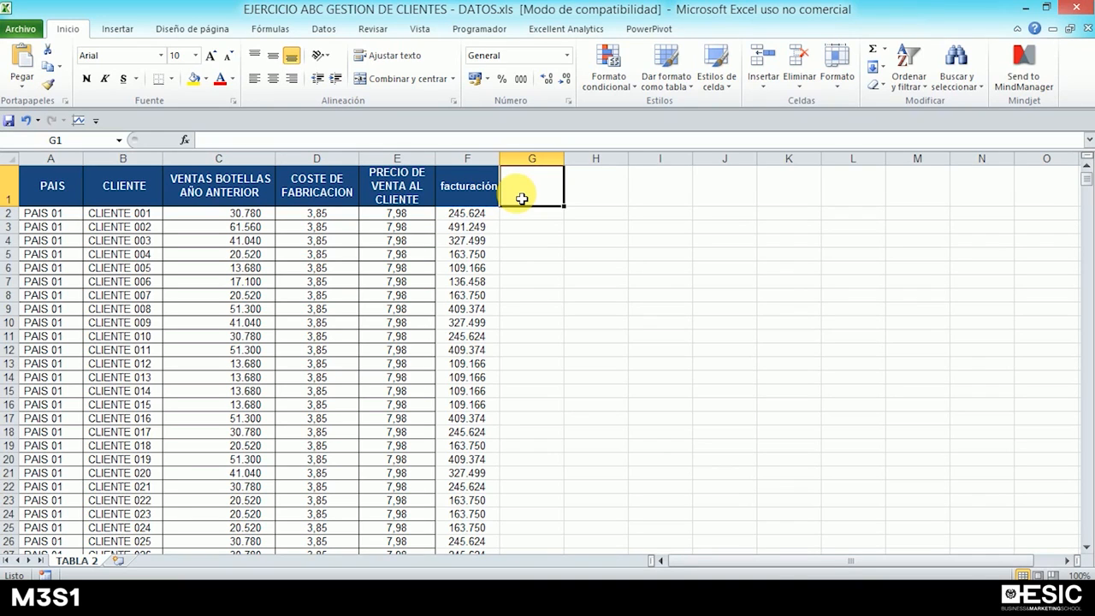
text(M bruto unit)
key(Return)
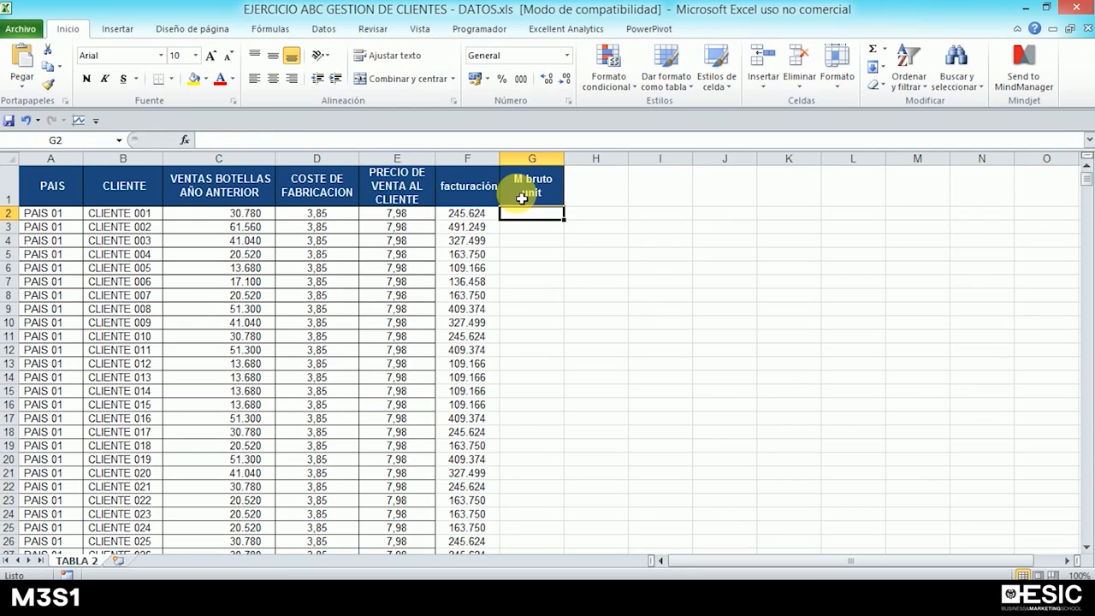
Calculate the first client's unit gross margin in G2 as selling price minus manufacturing cost, with =E2-D2.
text(=)
key(Left)
key(Left)
key(Left)
key(Right)
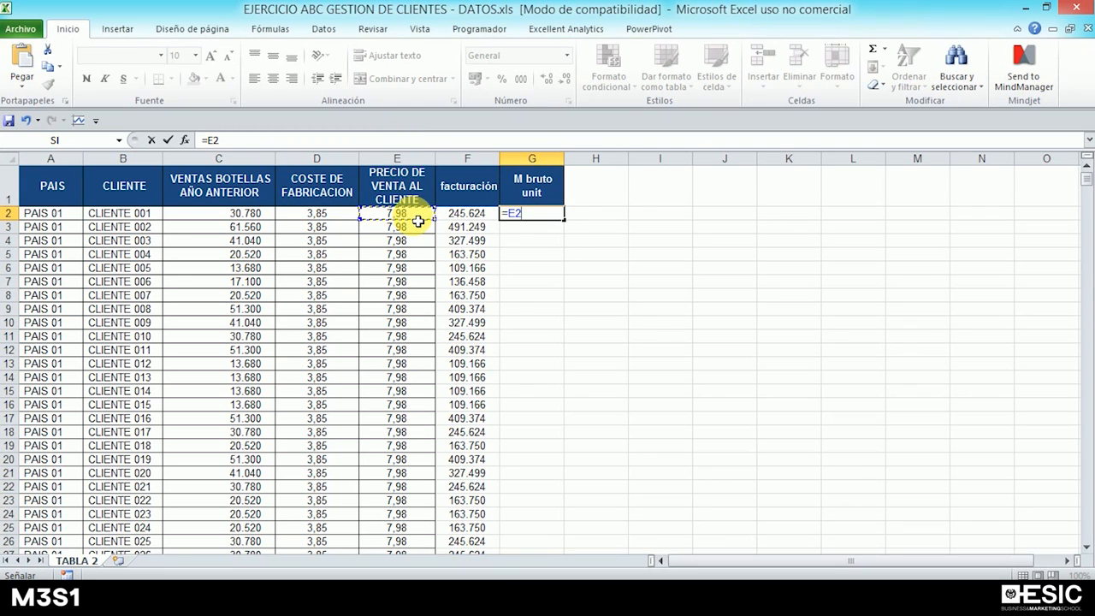
text(-)
click(351, 218)
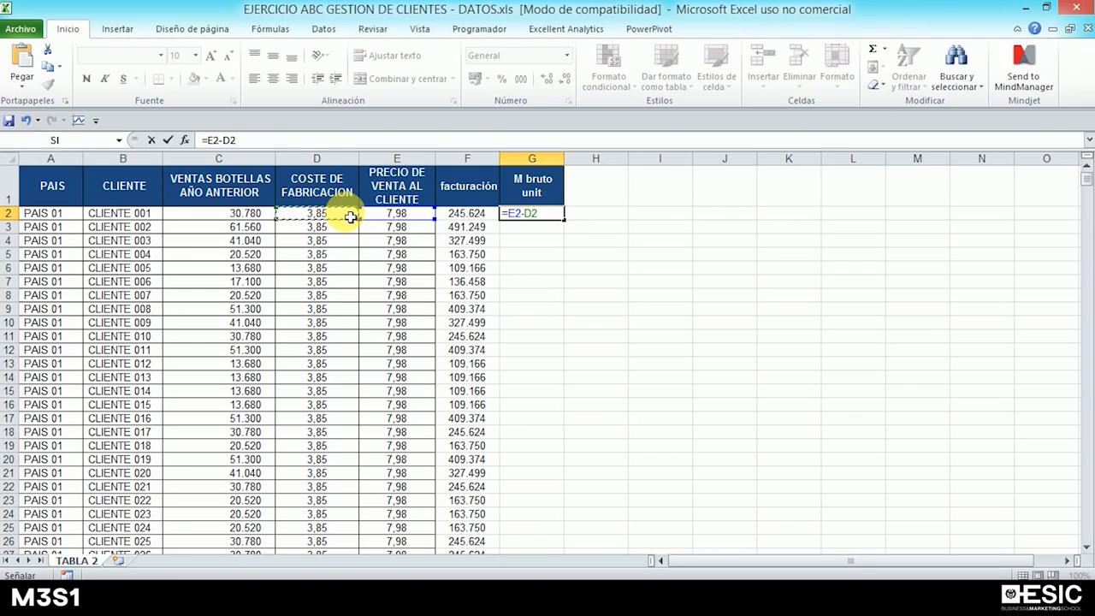
key(Return)
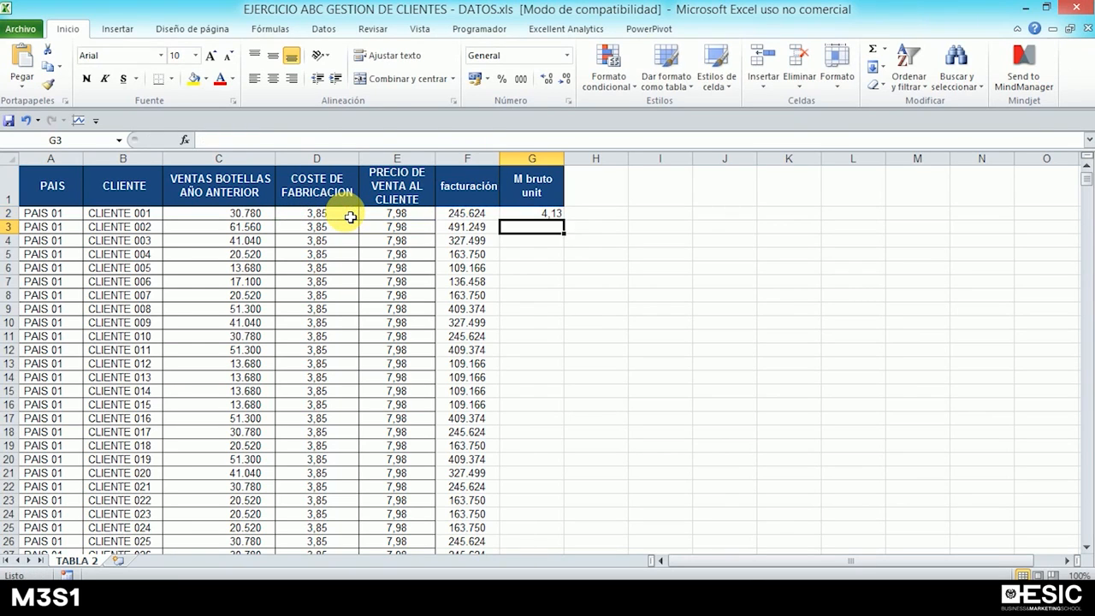
Fill the unit gross margin formula from G2 down the column for all clients.
click(548, 200)
click(548, 213)
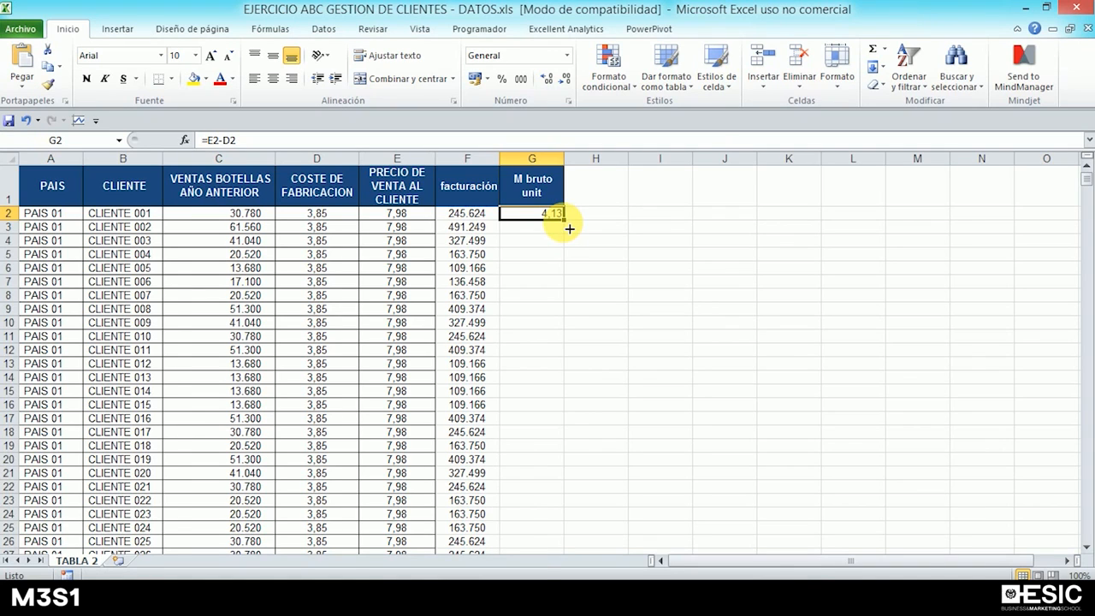
double_click(569, 228)
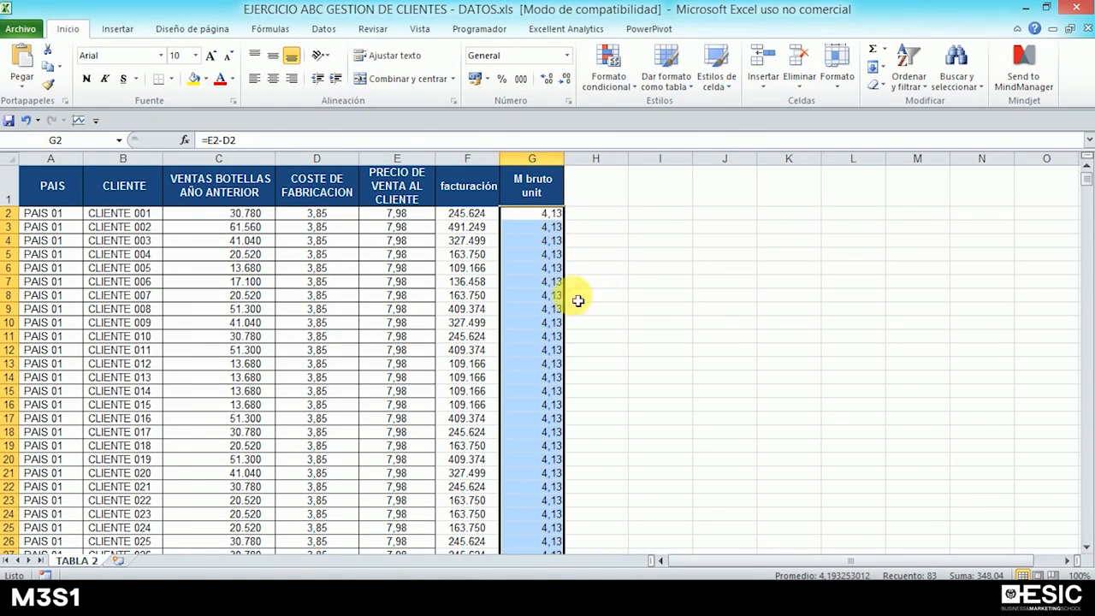
Examine how the unit gross margin in column G differs between the countries' clients, ending back at the first row.
click(532, 270)
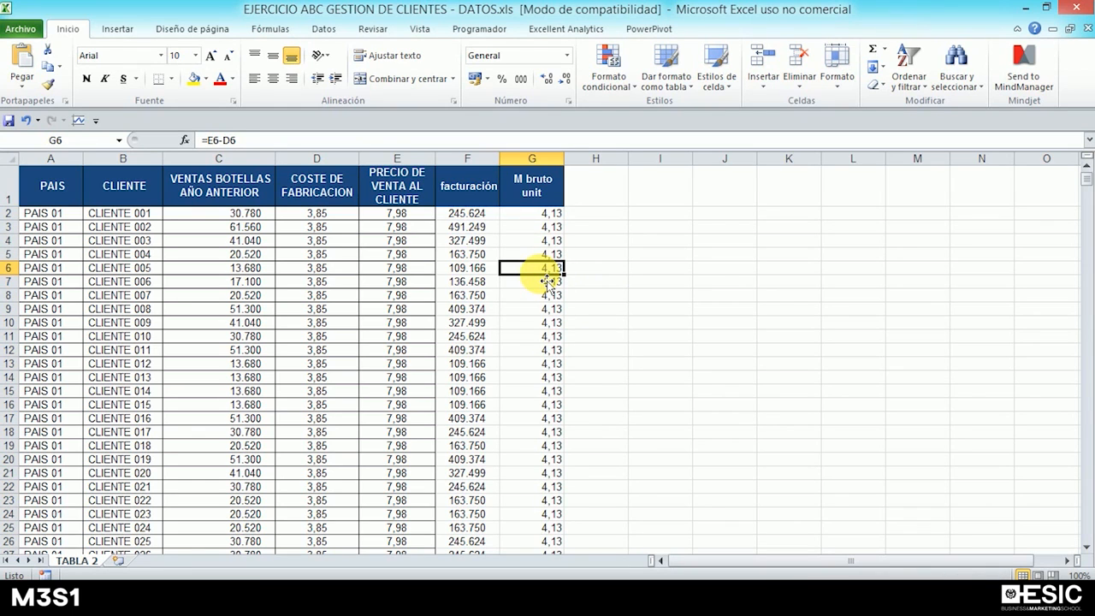
click(1084, 323)
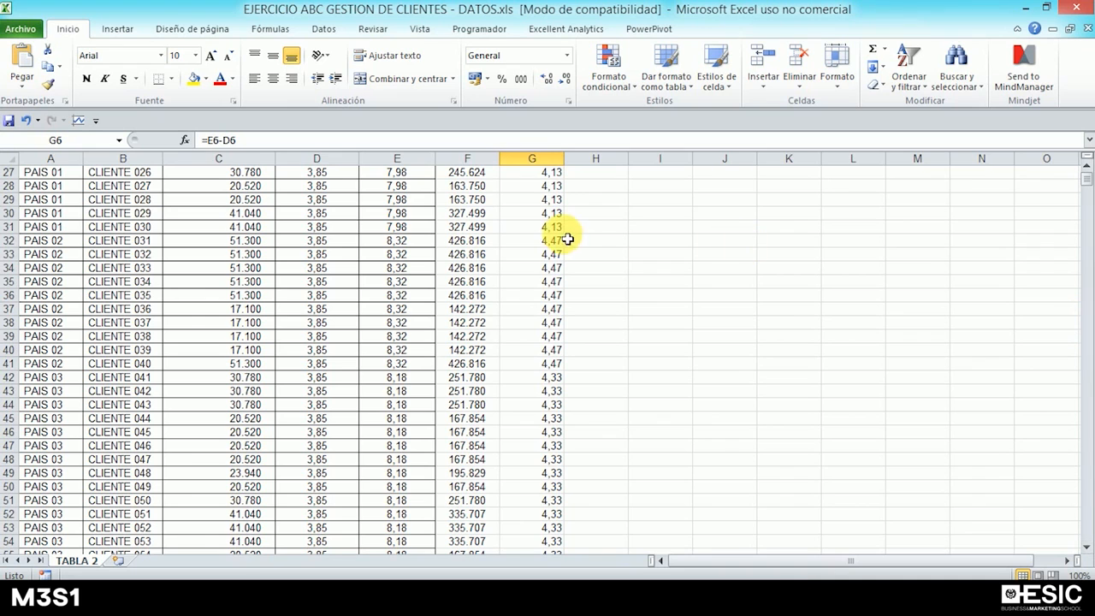
click(546, 283)
click(539, 432)
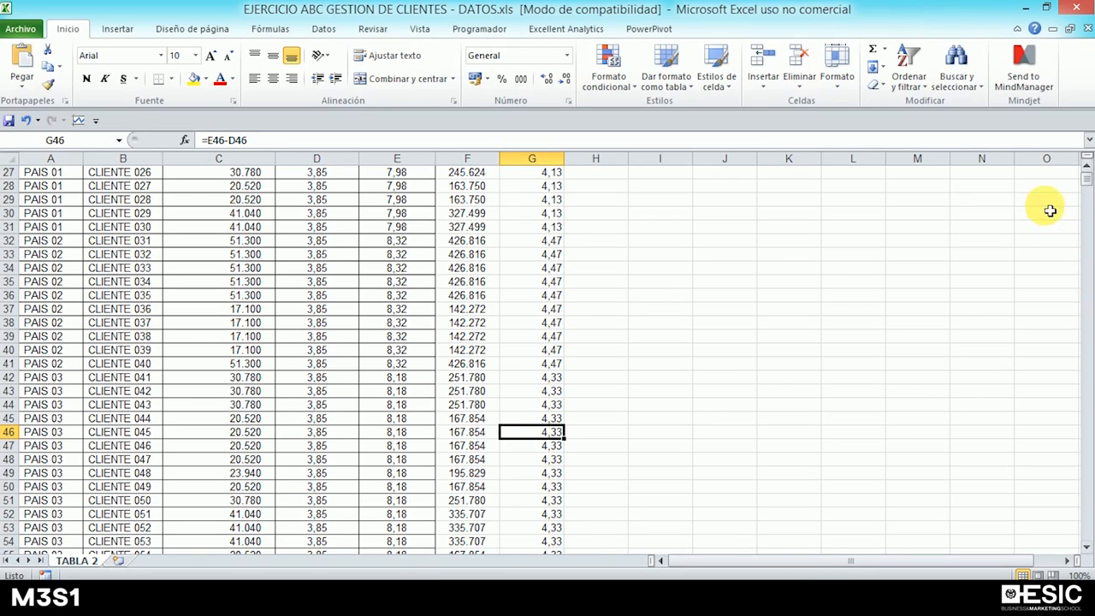
click(1089, 168)
click(1089, 168)
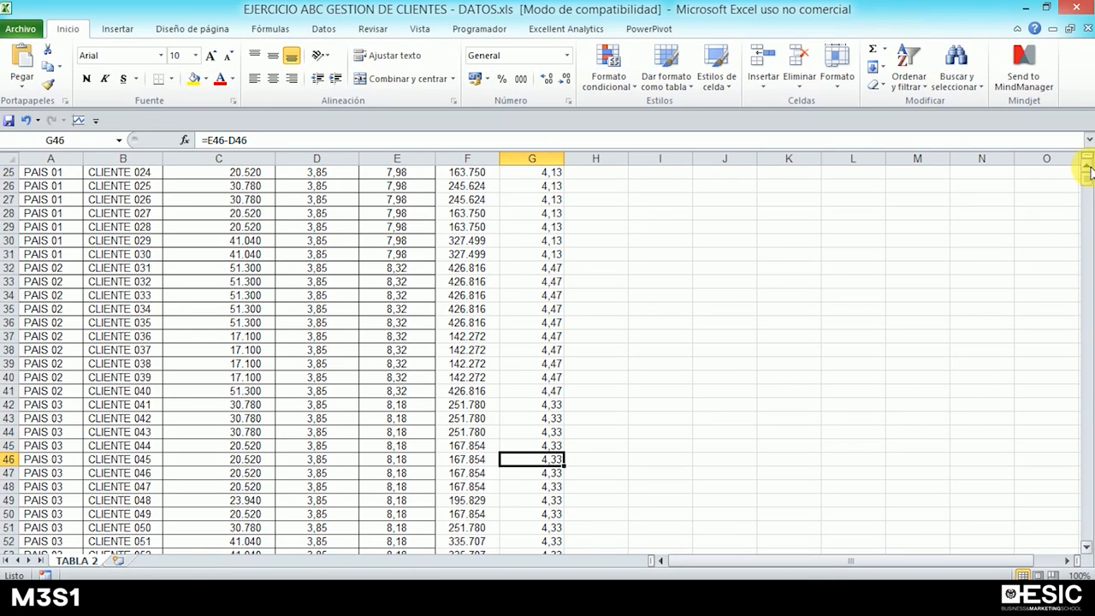
click(1089, 168)
click(1089, 167)
click(1089, 168)
click(1088, 167)
drag(1089, 171, 1089, 165)
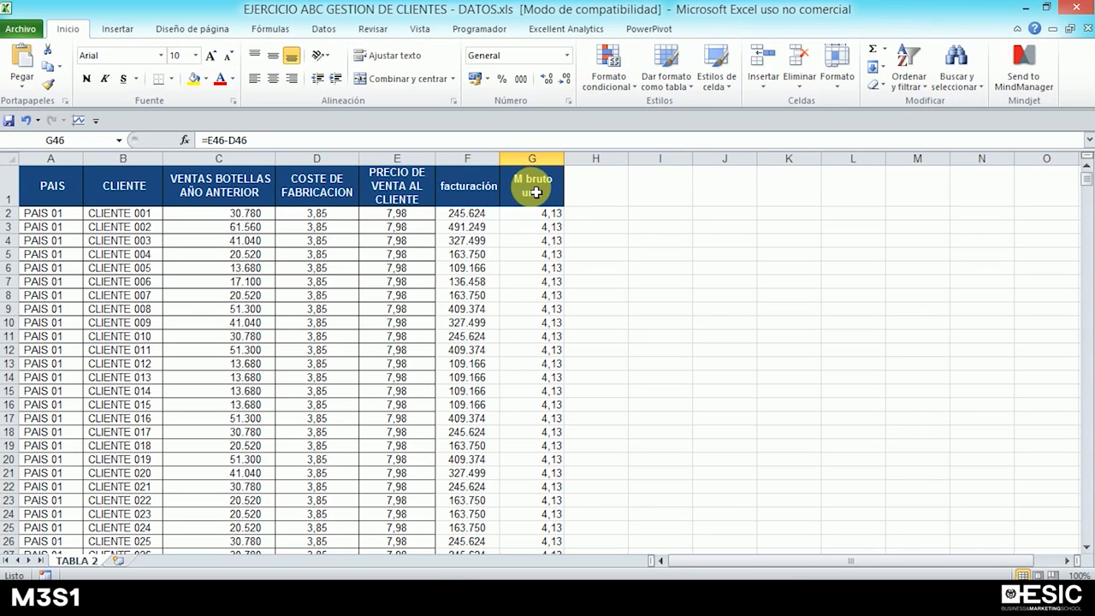
Add the heading "m bruto total x cliente" in cell H1.
click(587, 194)
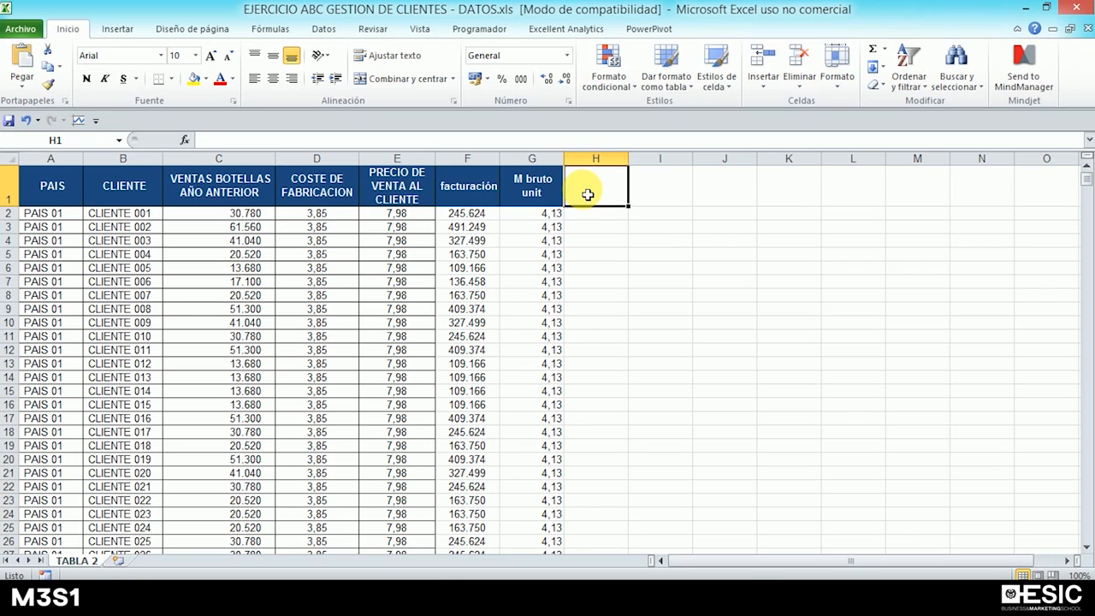
click(588, 195)
text(m bruto)
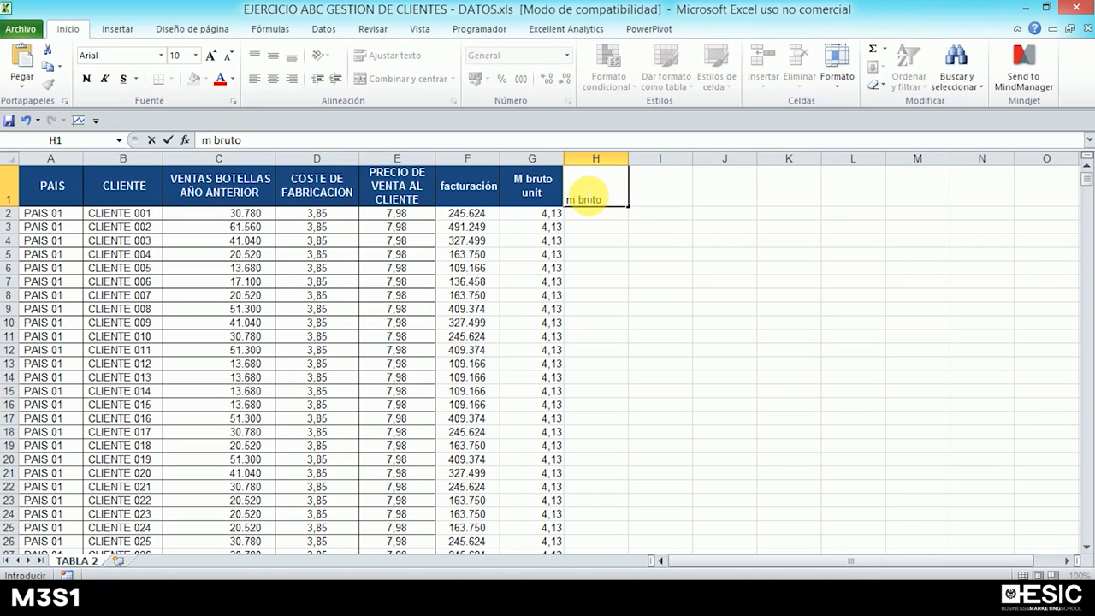
text( total x cliente)
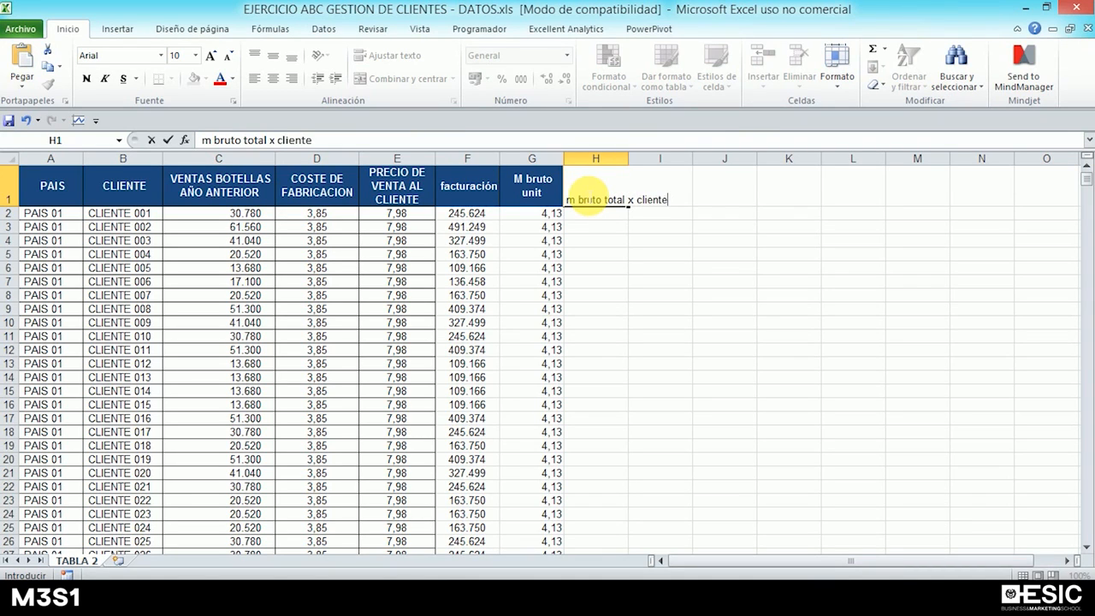
key(Return)
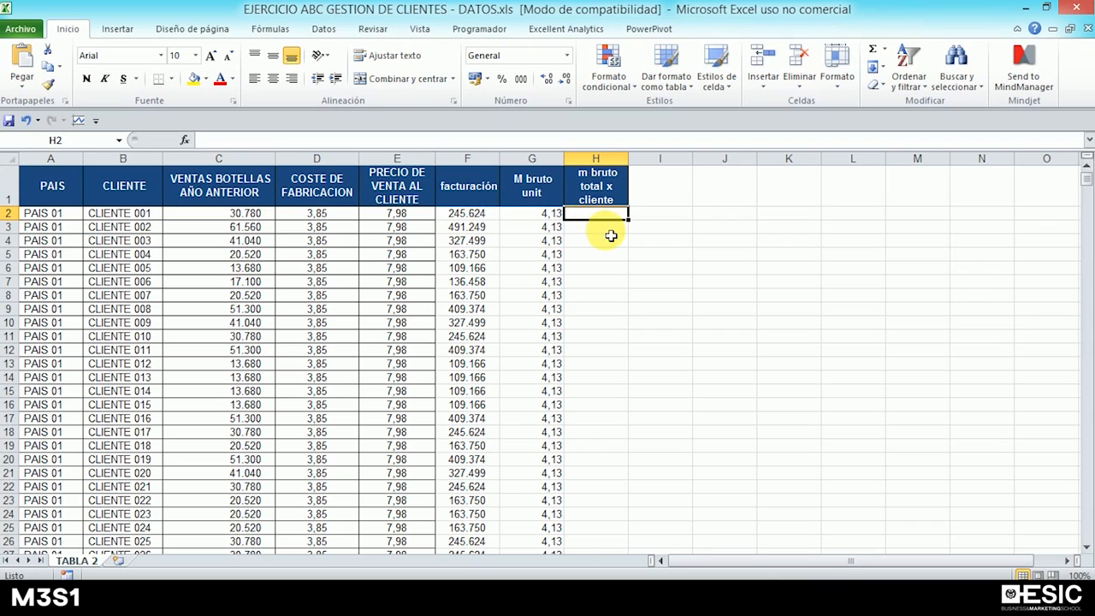
Calculate the first client's total gross margin in H2 as unit margin times bottles sold, with =G2*C2, and select the result.
text(=)
key(Left)
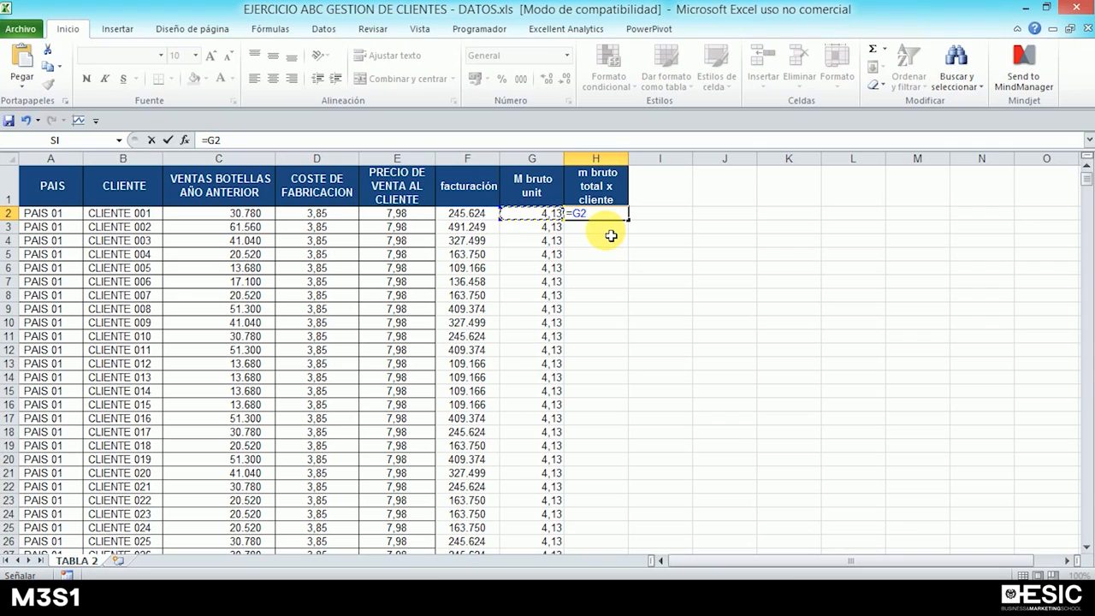
text(*)
click(246, 213)
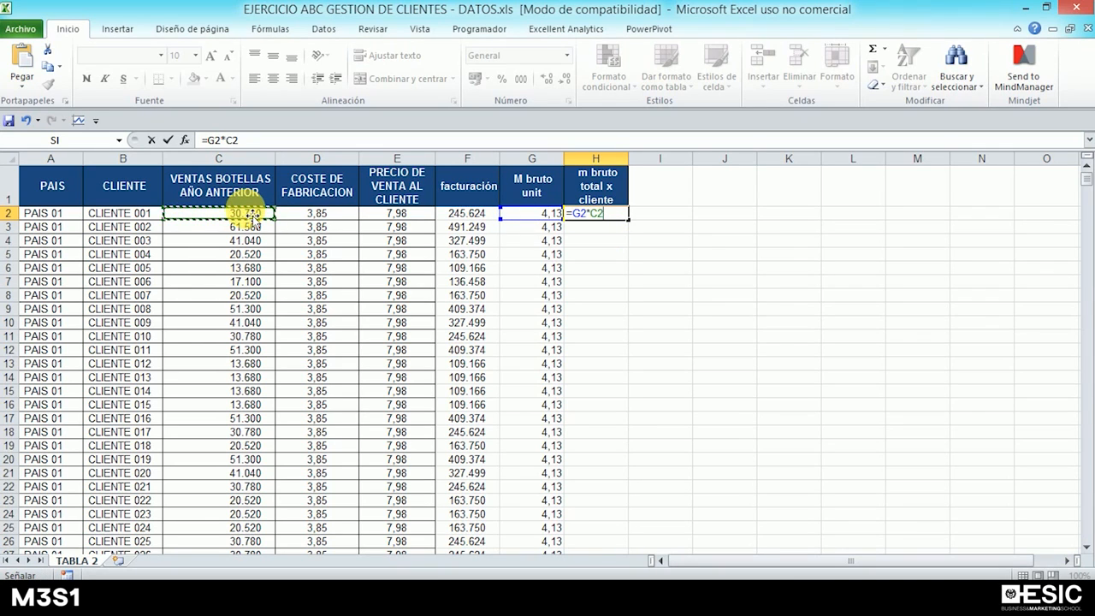
key(Return)
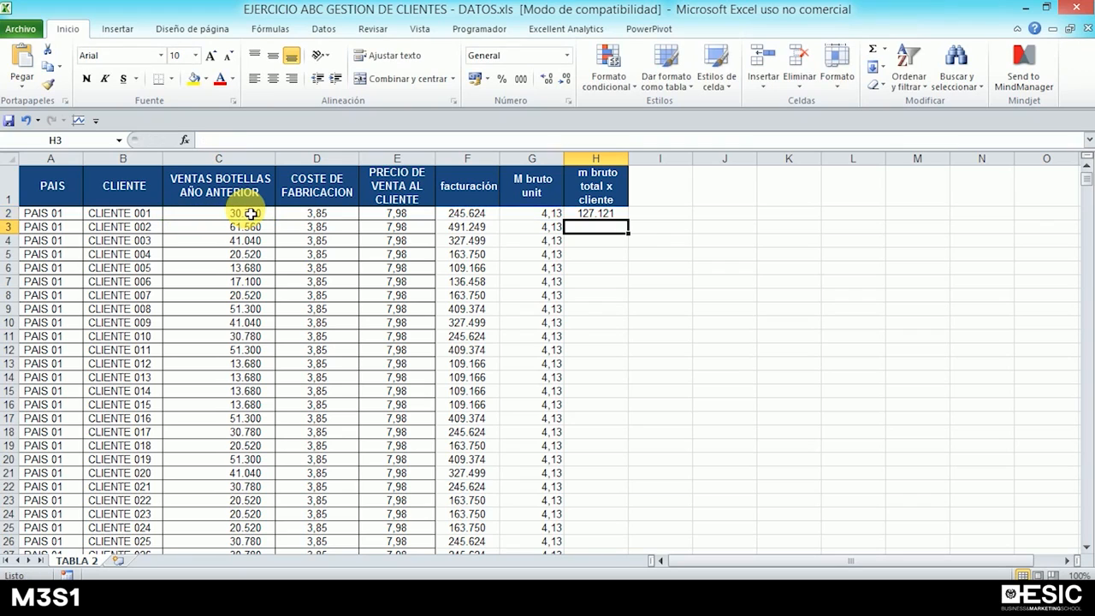
click(475, 216)
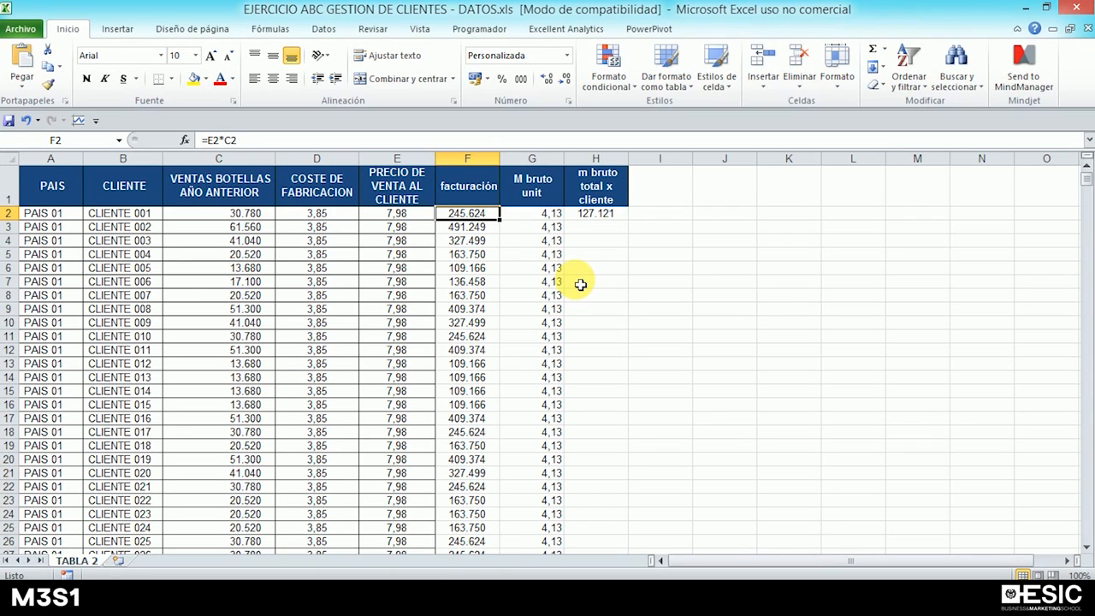
click(622, 215)
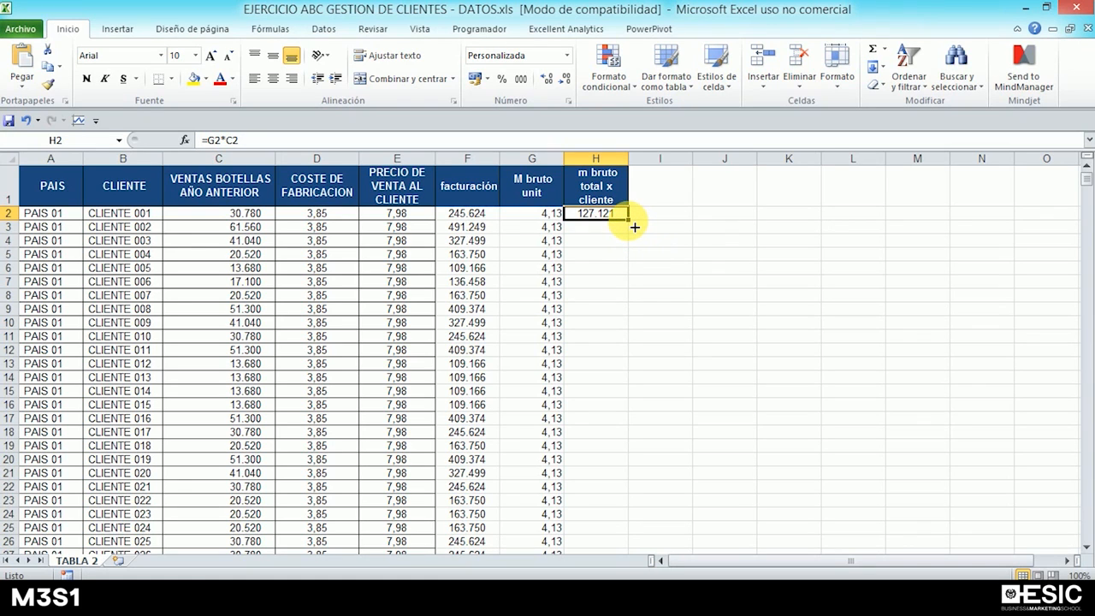
Fill the total gross margin formula from H2 down the column for all clients and return to H2.
double_click(633, 227)
click(596, 242)
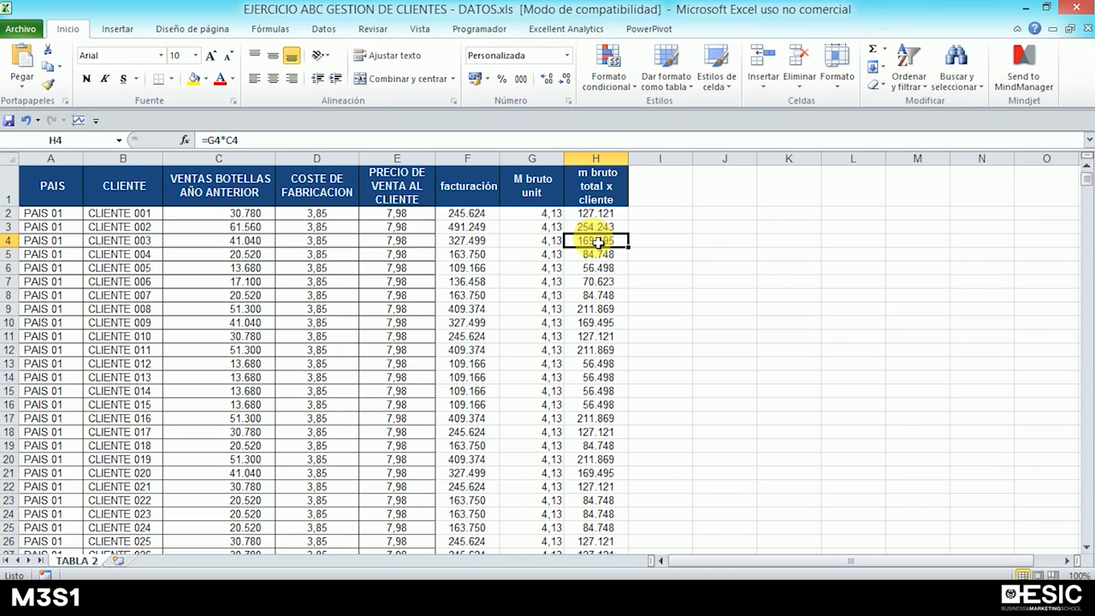
click(596, 214)
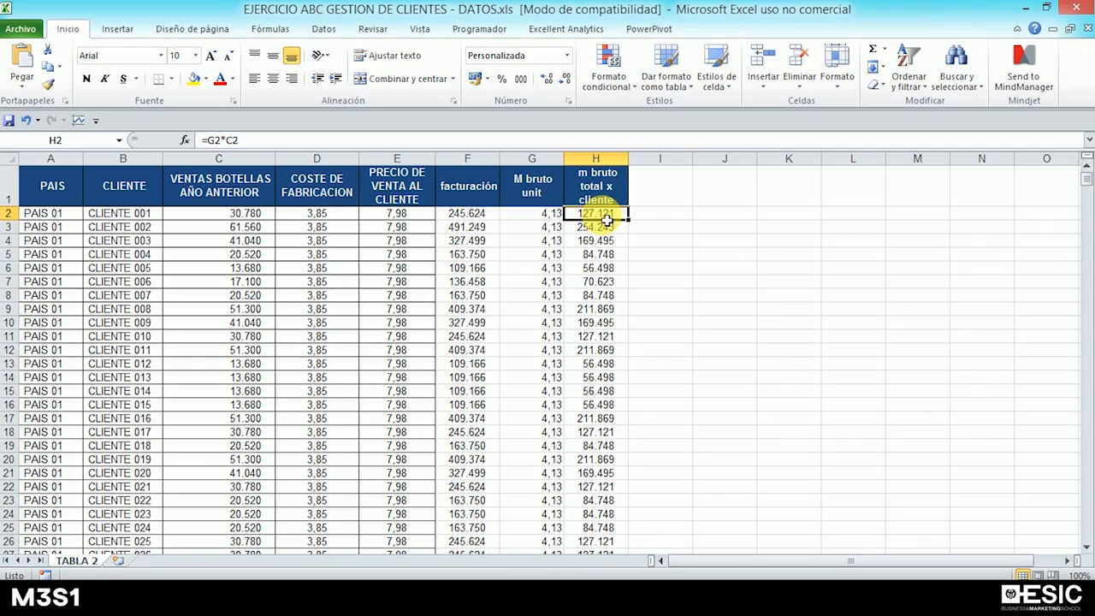
Sort the client table by the values of "m bruto total x cliente" in the order "De mayor a menor".
click(911, 88)
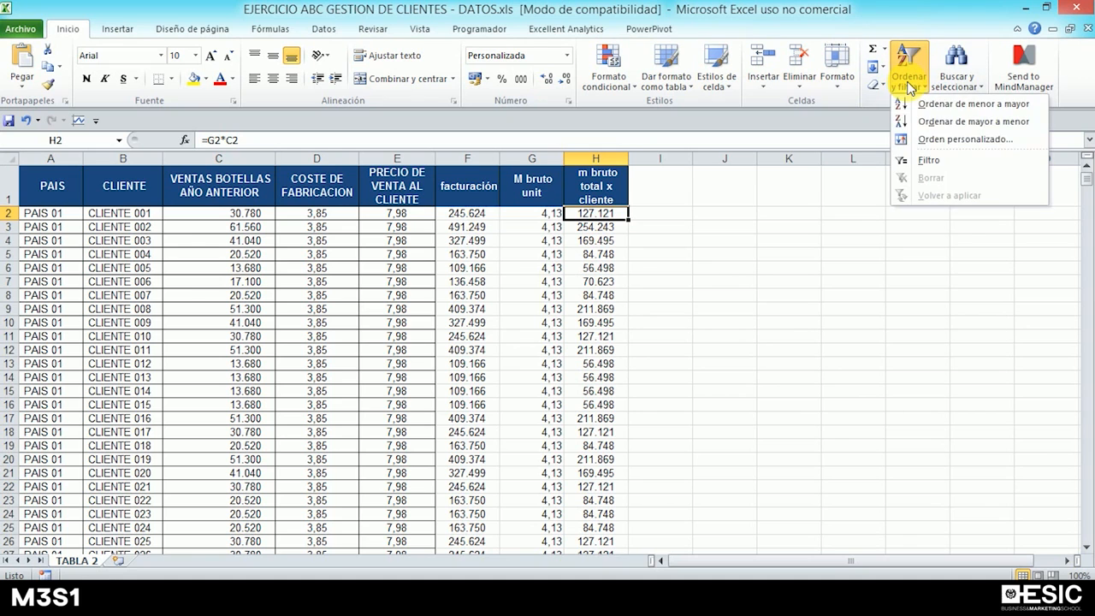
click(923, 141)
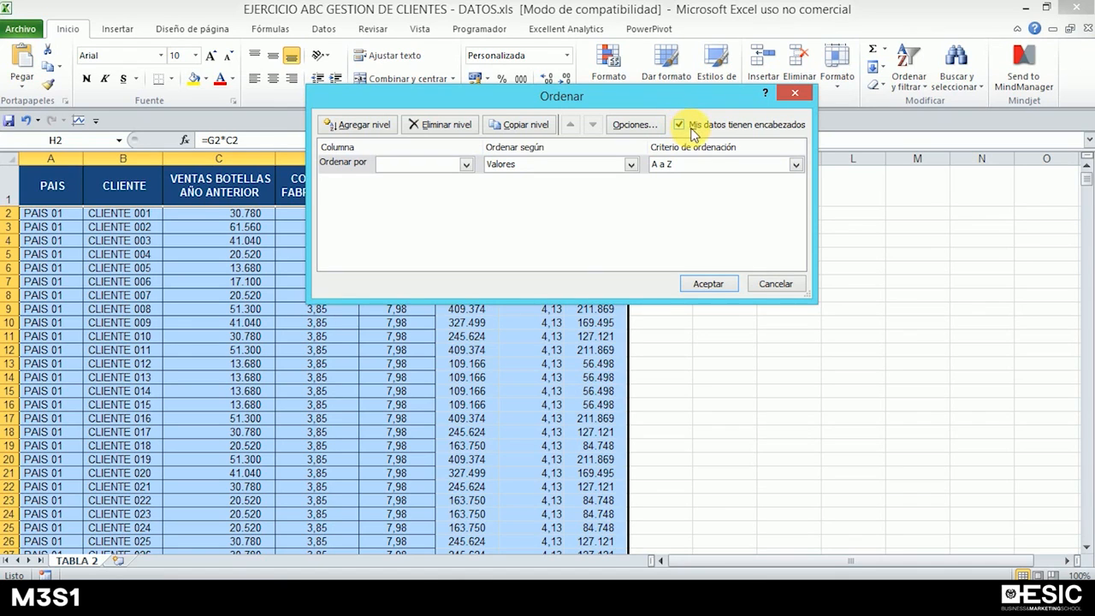
click(466, 164)
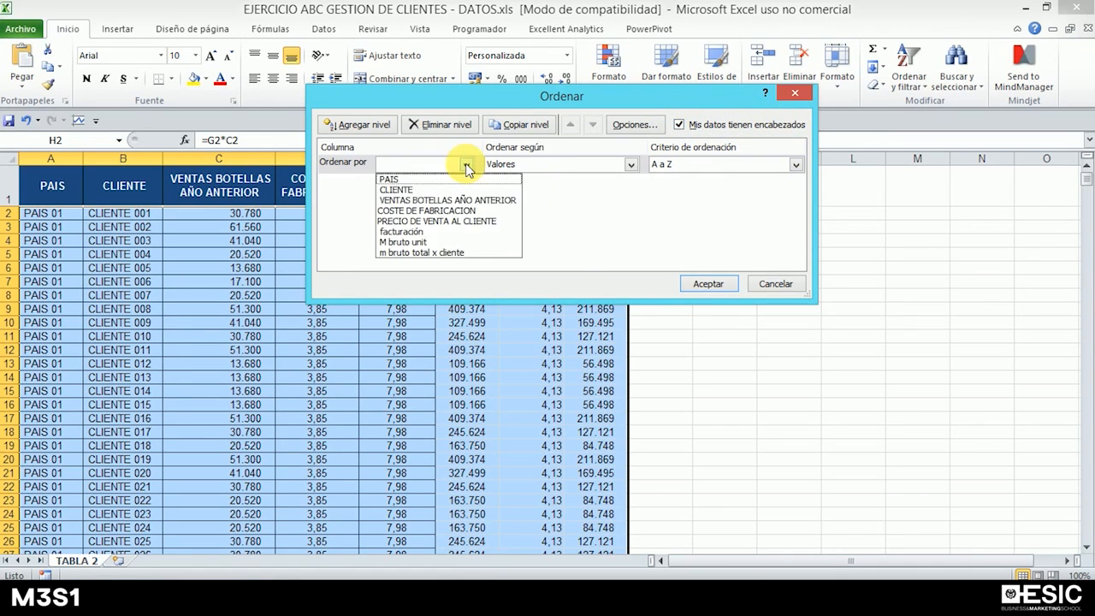
click(438, 251)
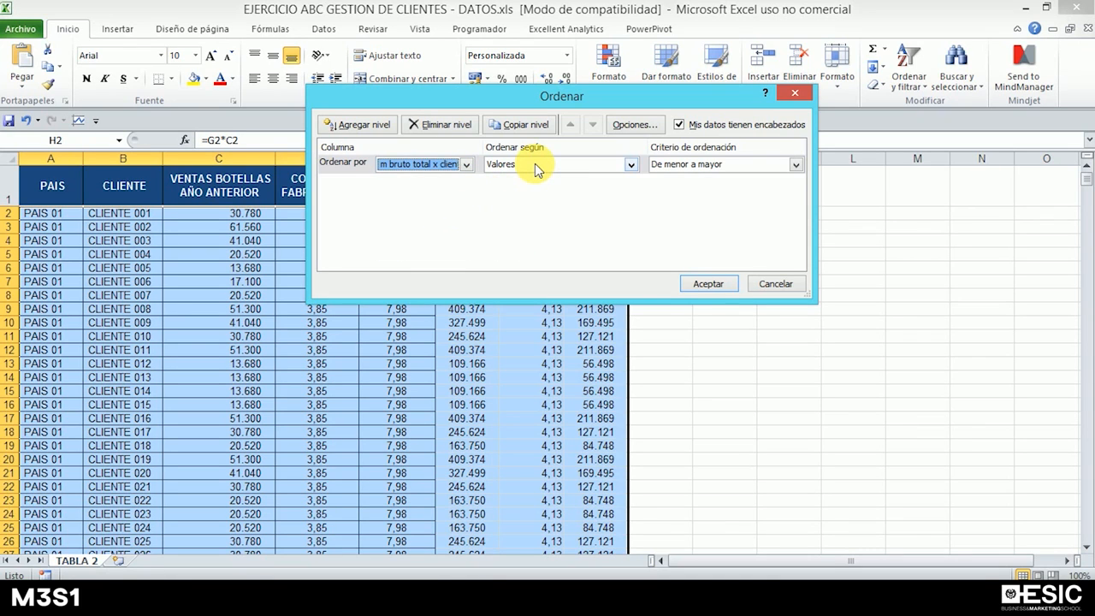
click(662, 164)
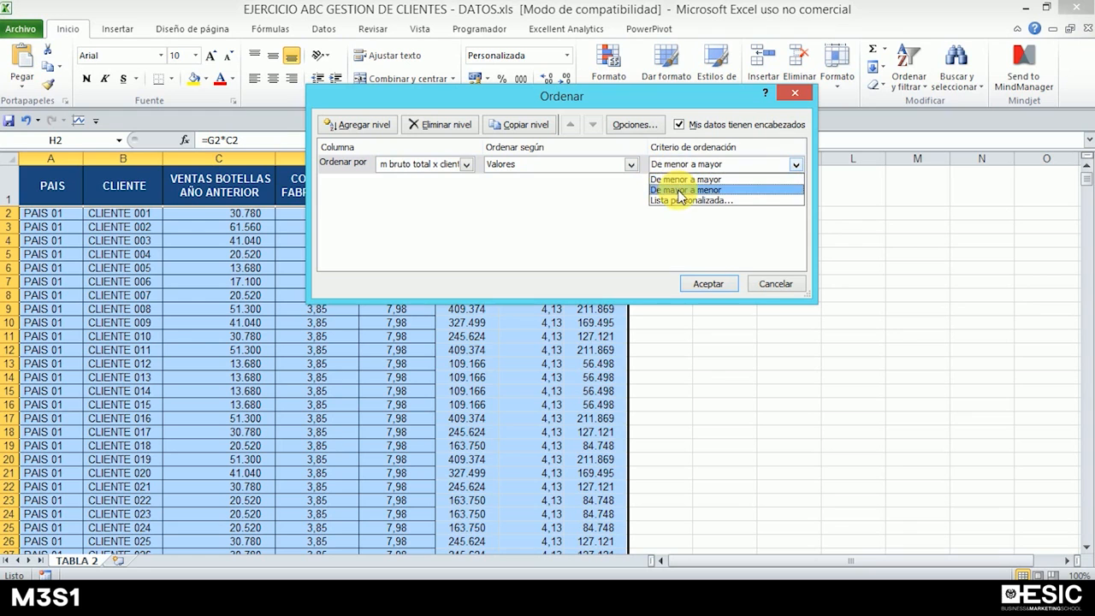
click(680, 190)
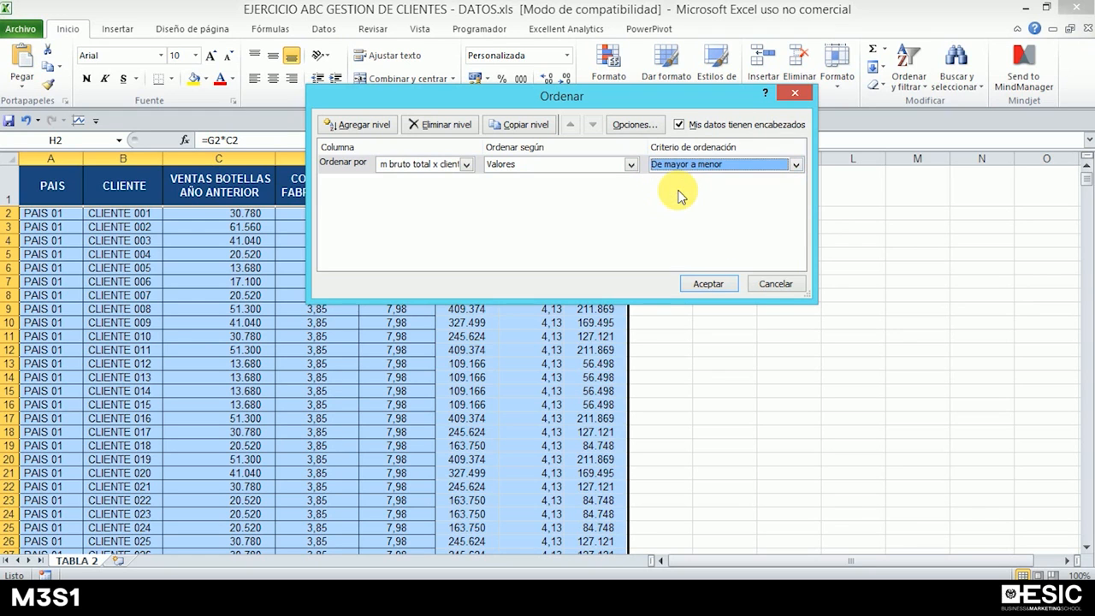
click(707, 284)
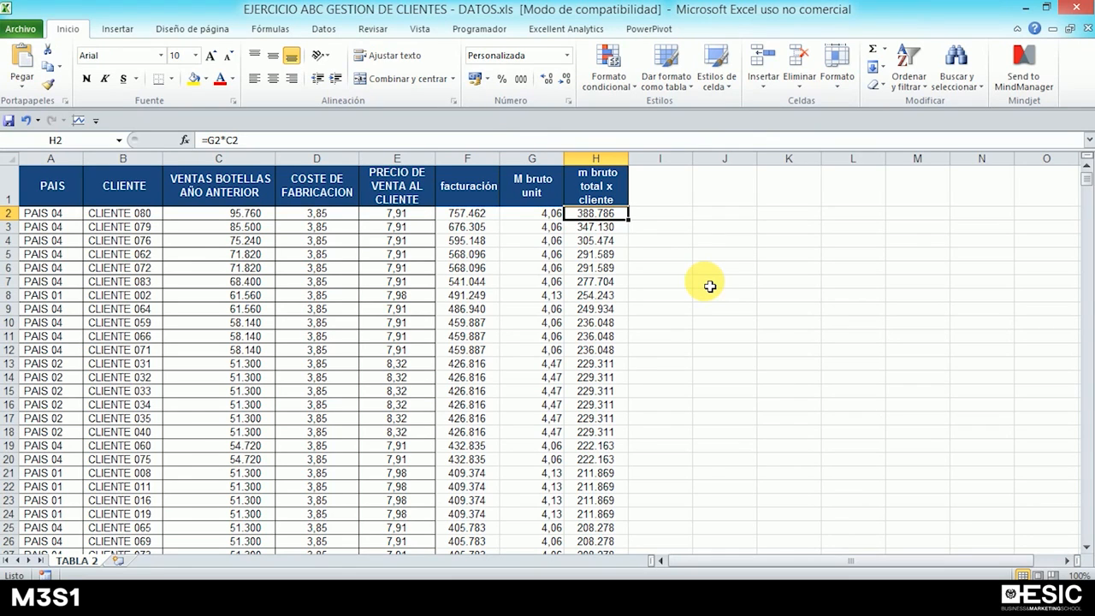
click(139, 214)
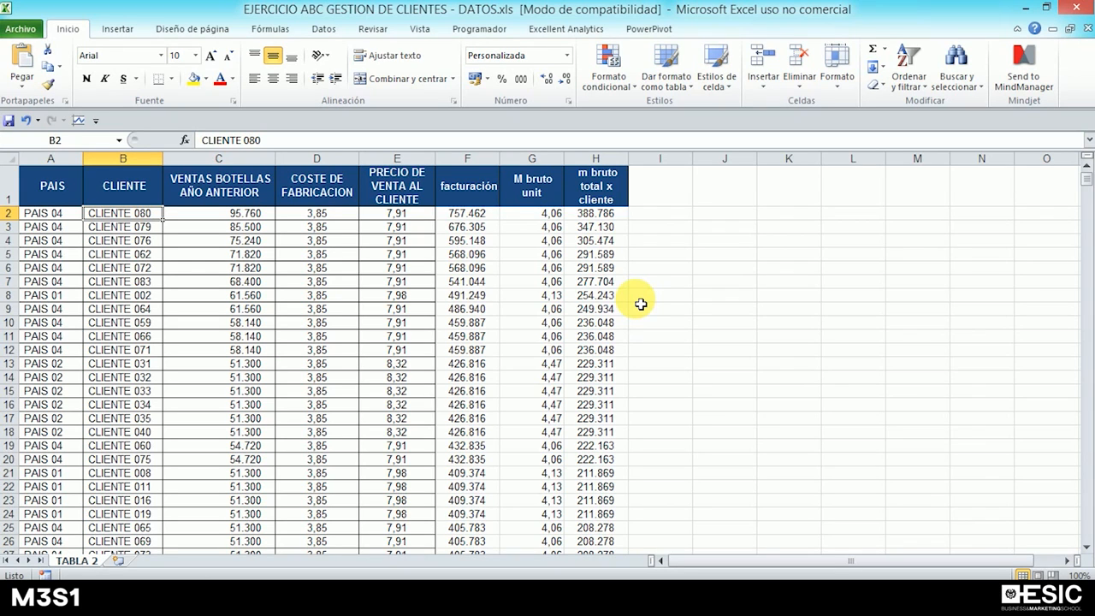
Add the heading "% unit vble jerarq" in cell I1.
click(683, 198)
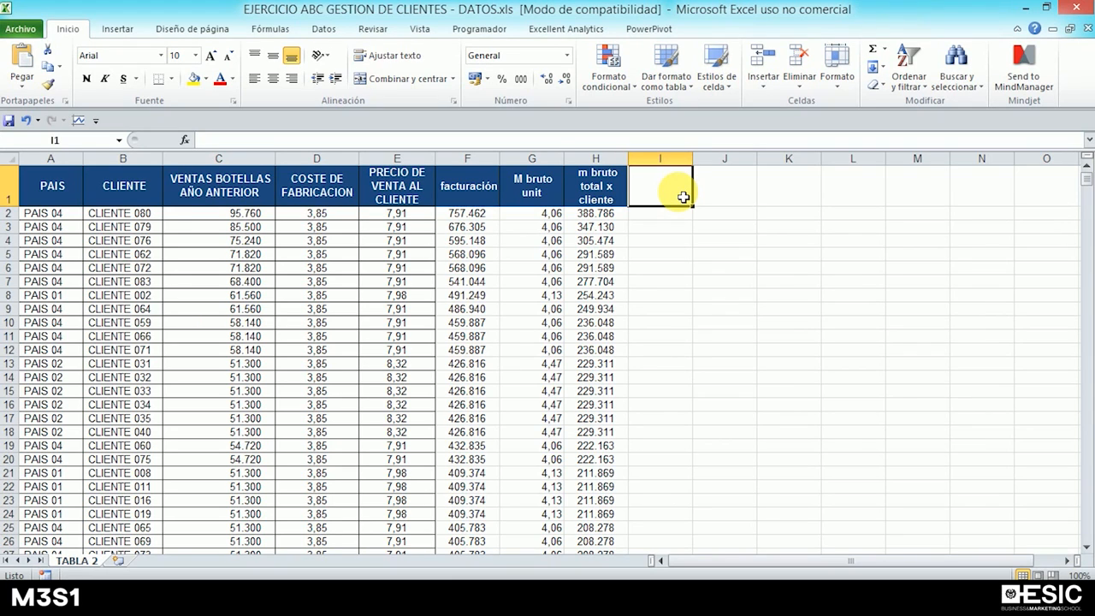
text(%)
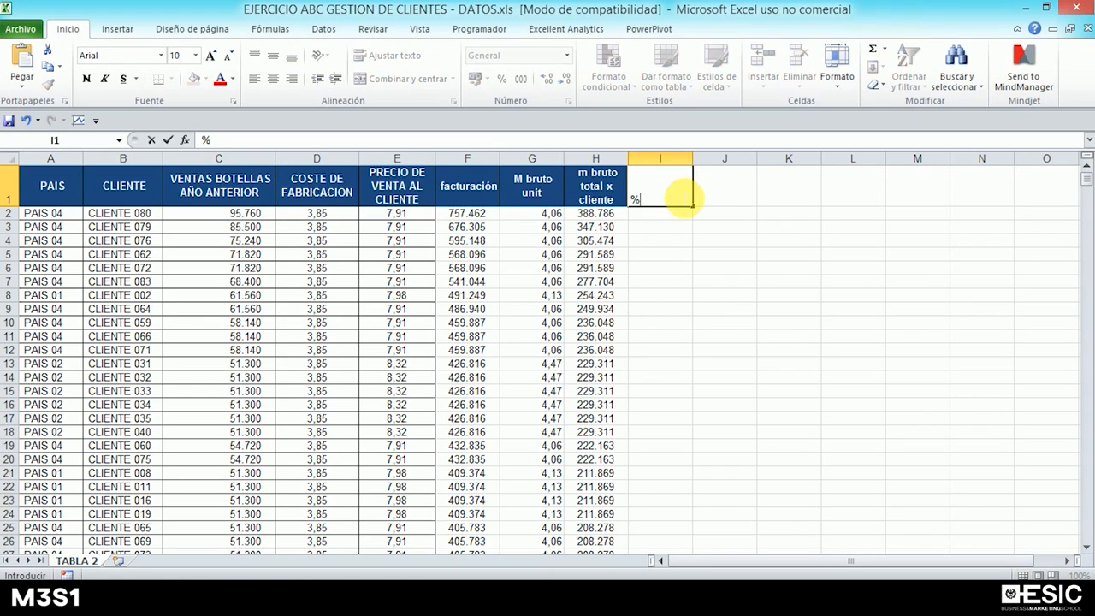
text( unit vble jerarq)
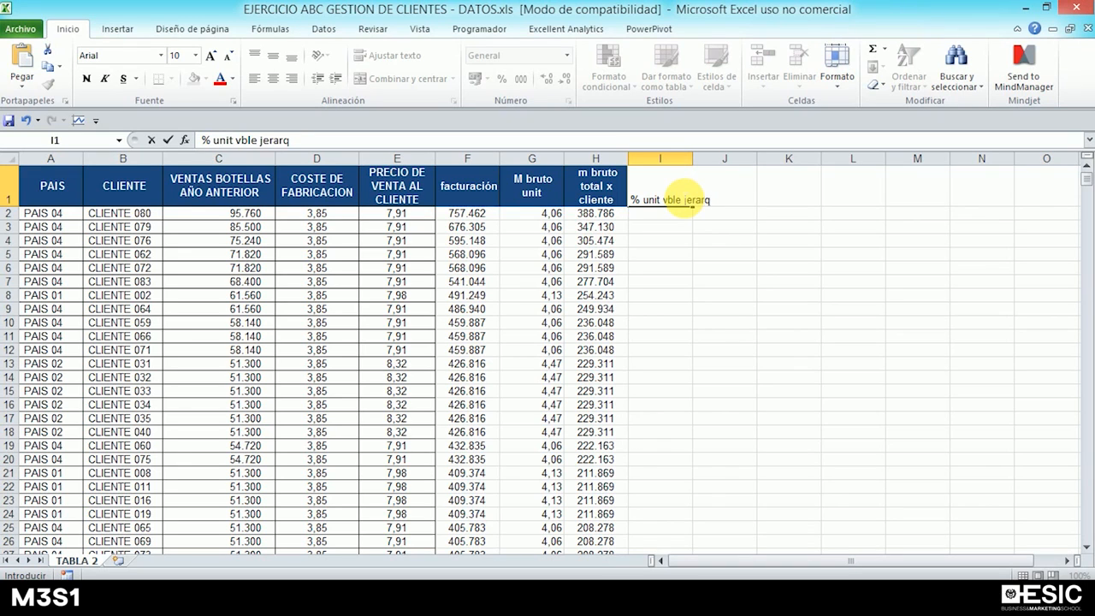
key(Return)
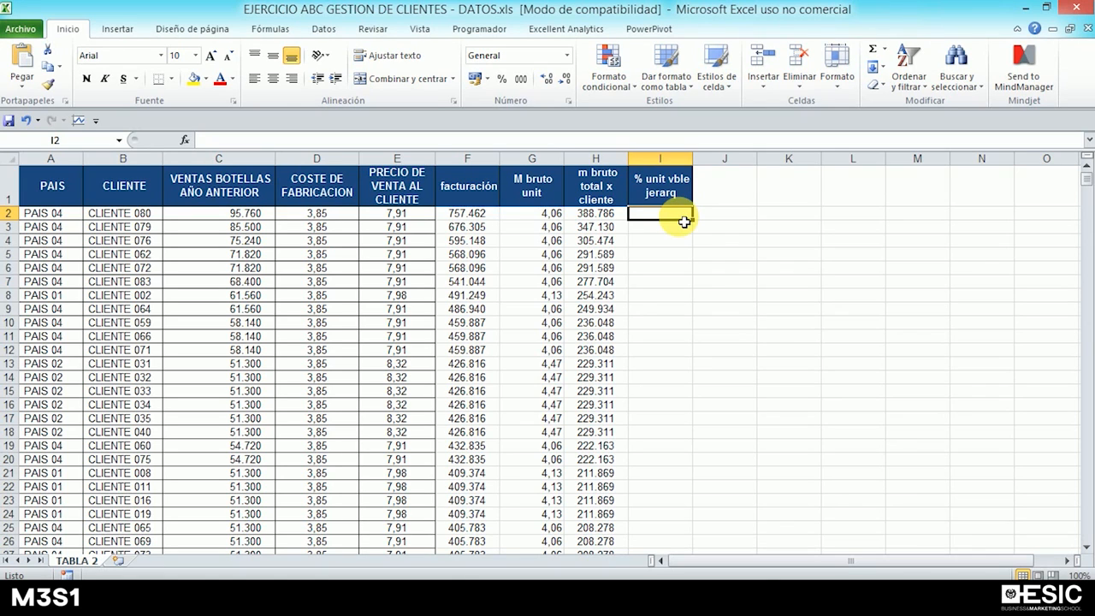
Calculate the first client's share of the total gross margin in I2 with =H2/H85, and select the result.
text(=)
key(Left)
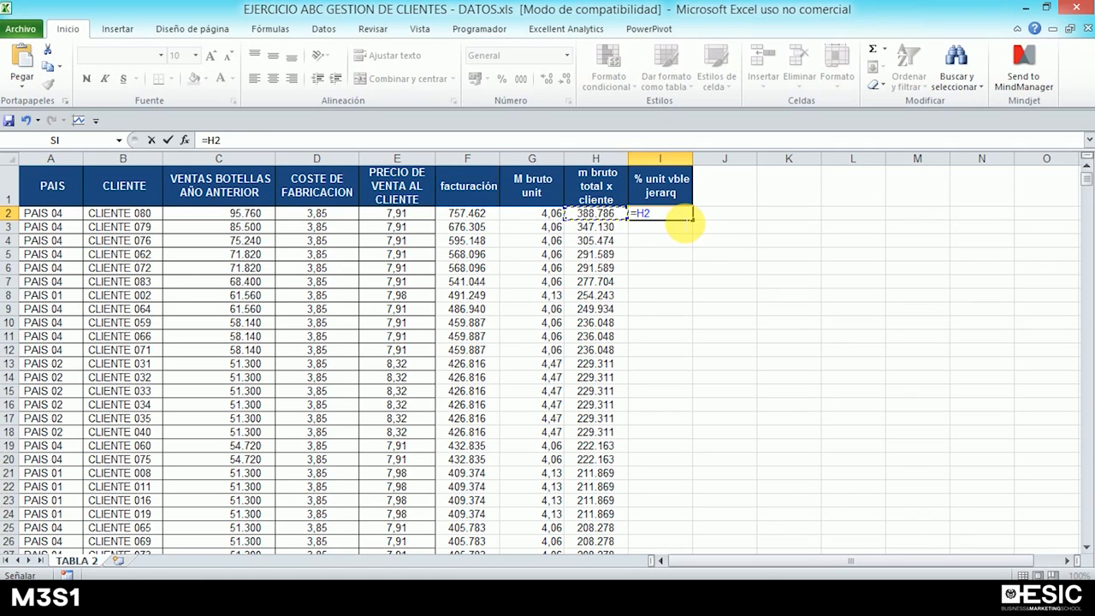
text(/)
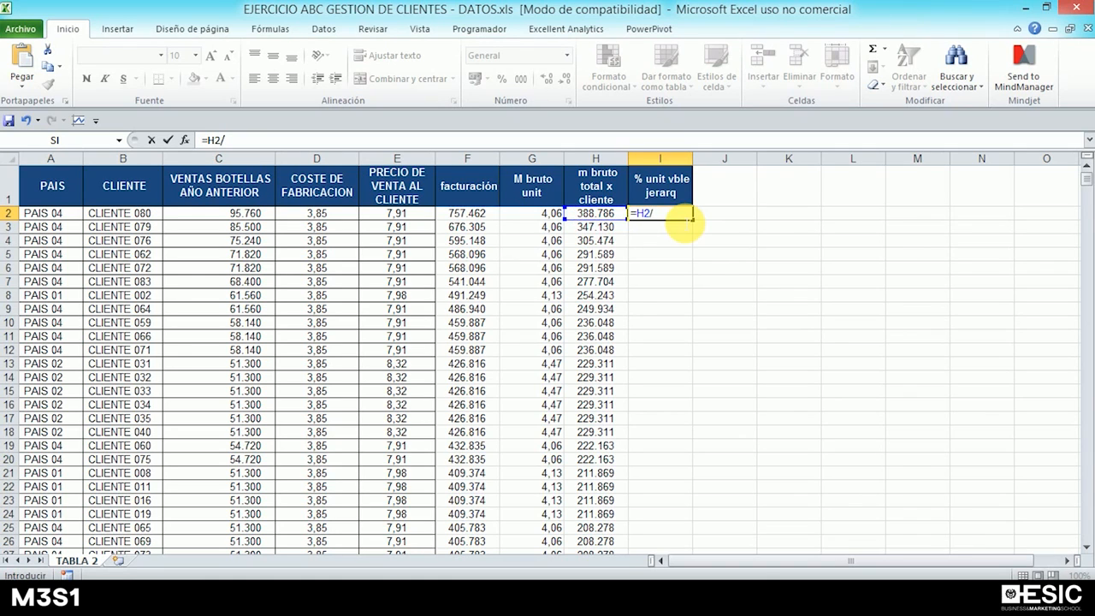
click(1087, 447)
click(1088, 447)
click(1088, 447)
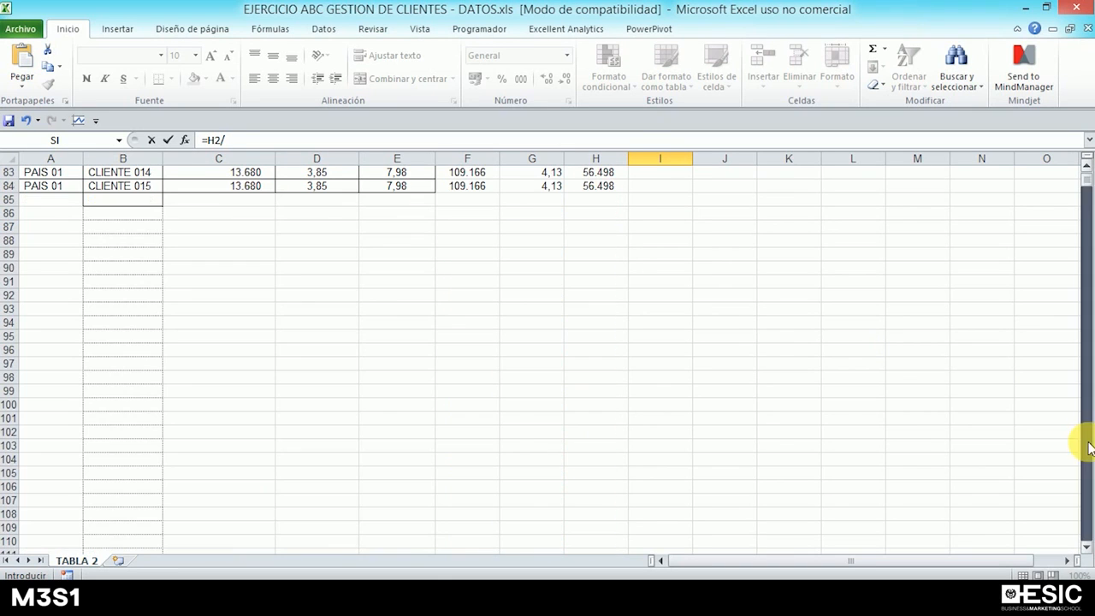
click(609, 200)
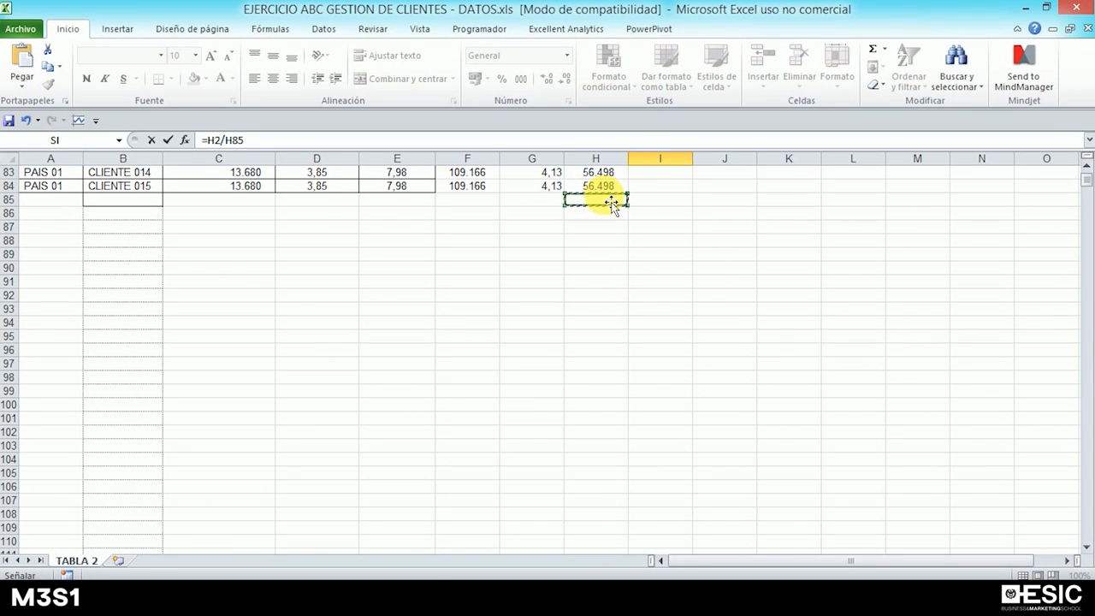
key(Return)
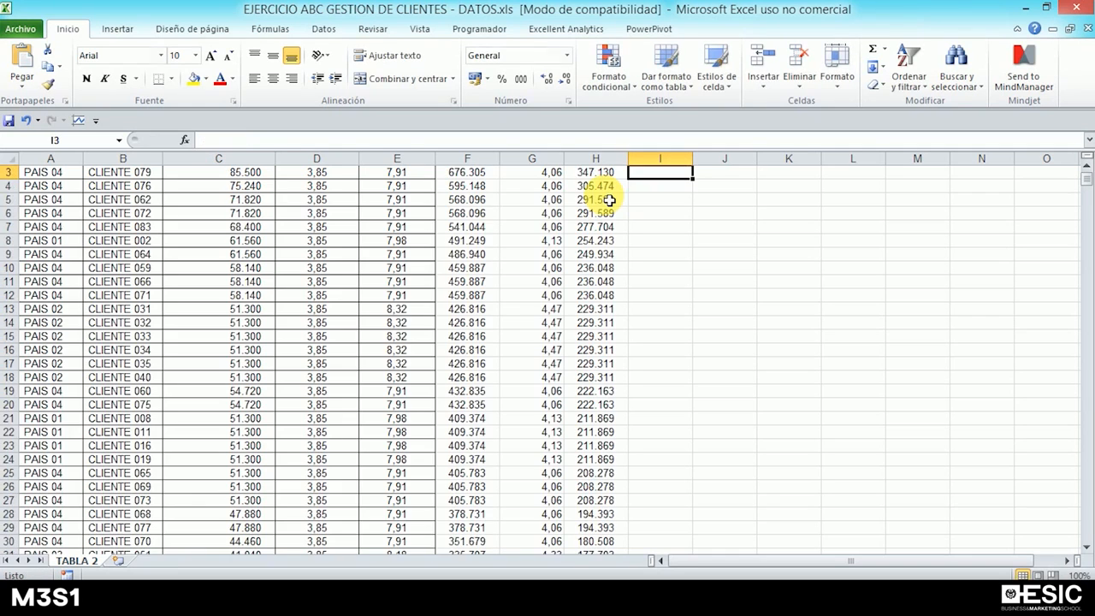
key(Up)
key(Up)
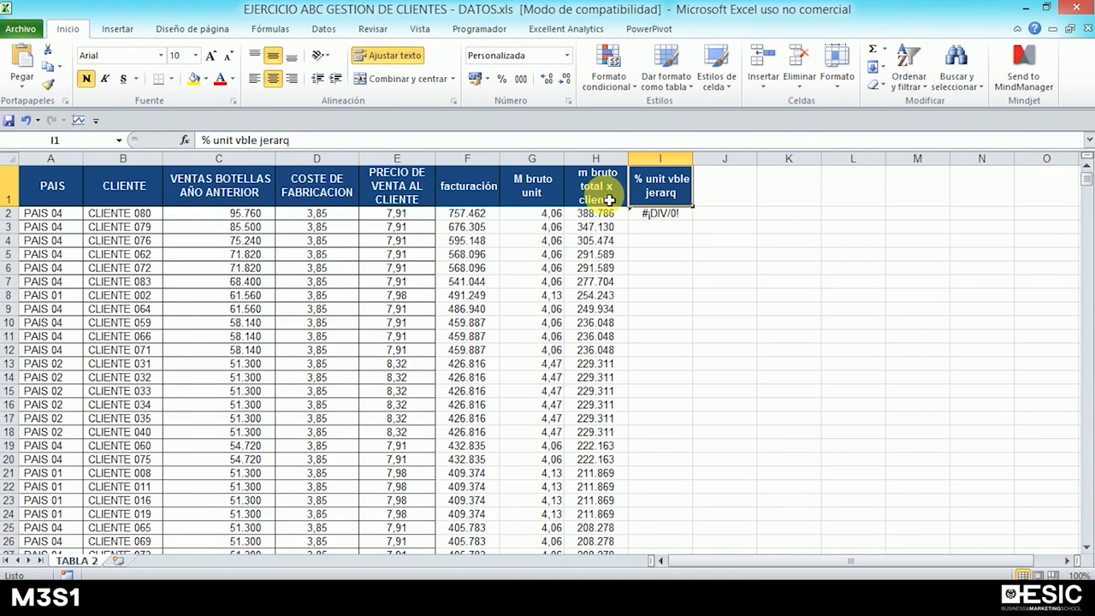
click(650, 218)
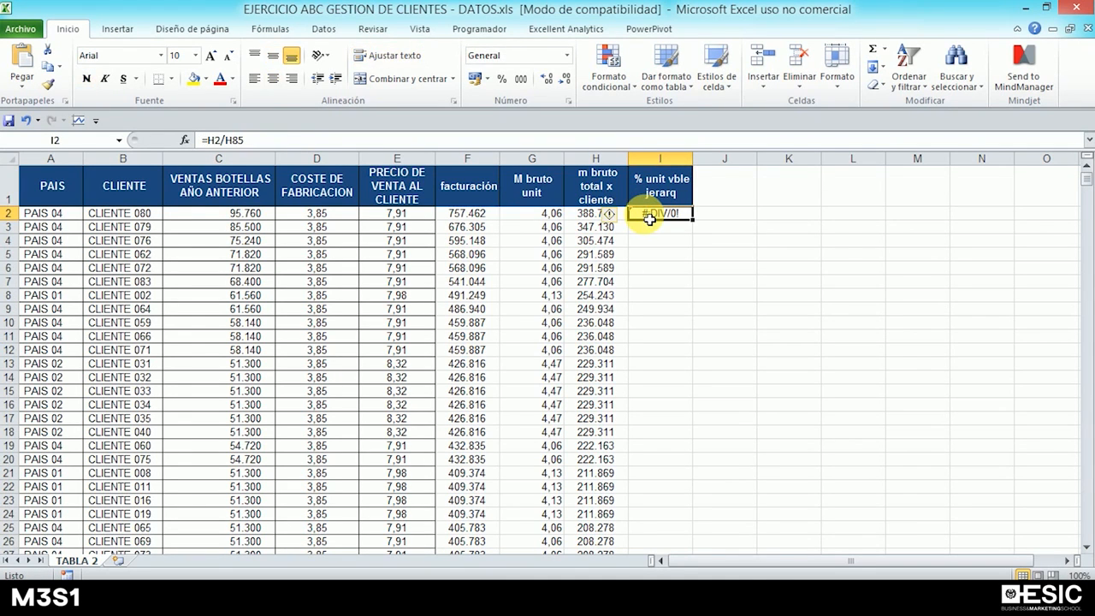
Sum all clients' total gross margins in H85, just below the last client row.
click(1088, 250)
click(1088, 250)
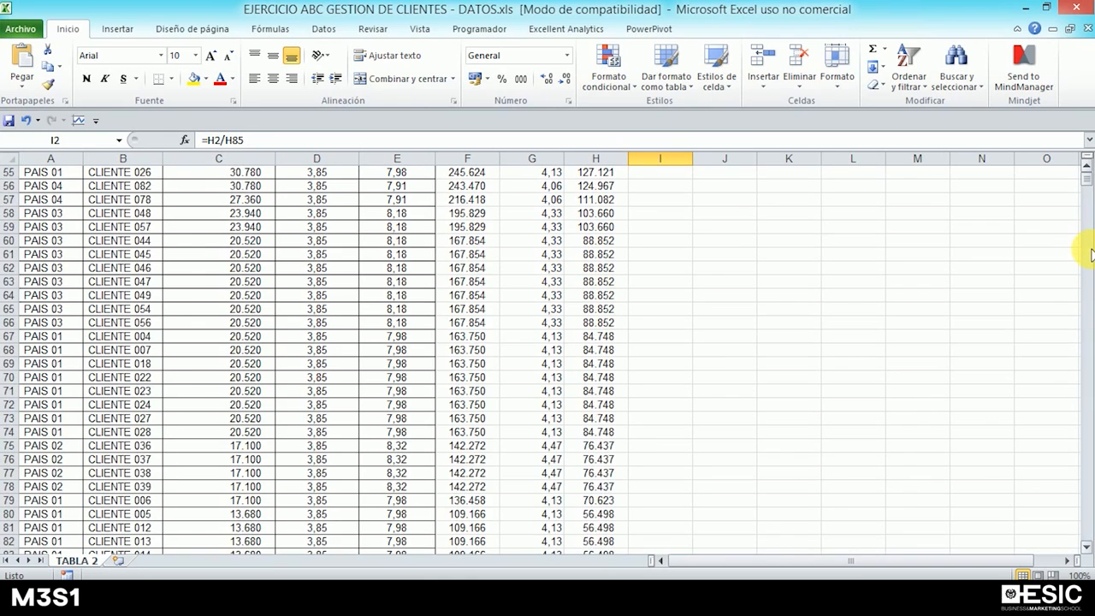
click(1088, 250)
click(620, 202)
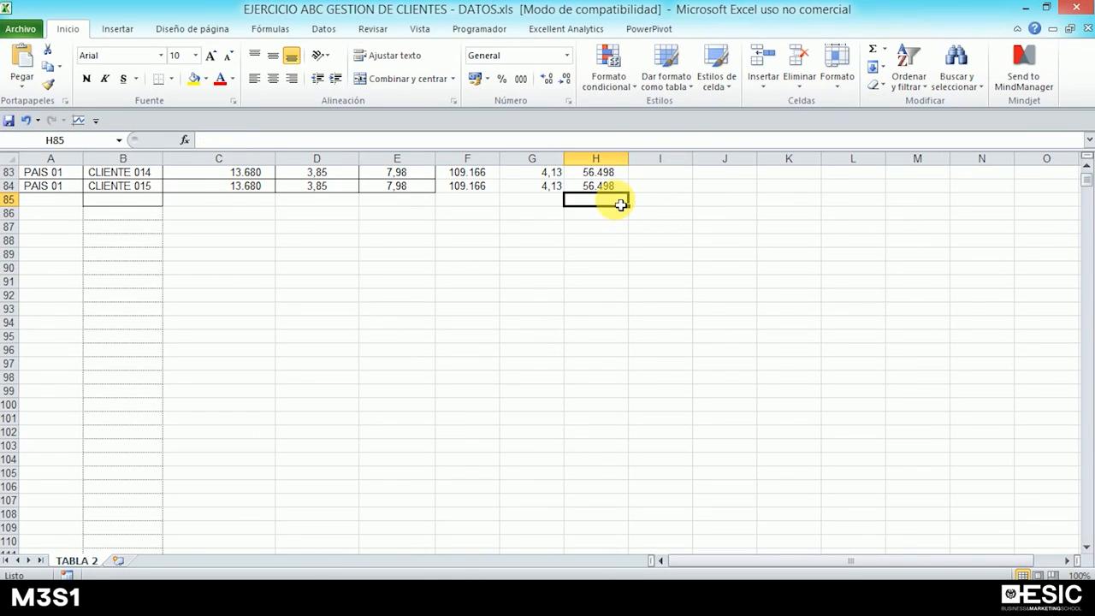
click(872, 53)
key(Return)
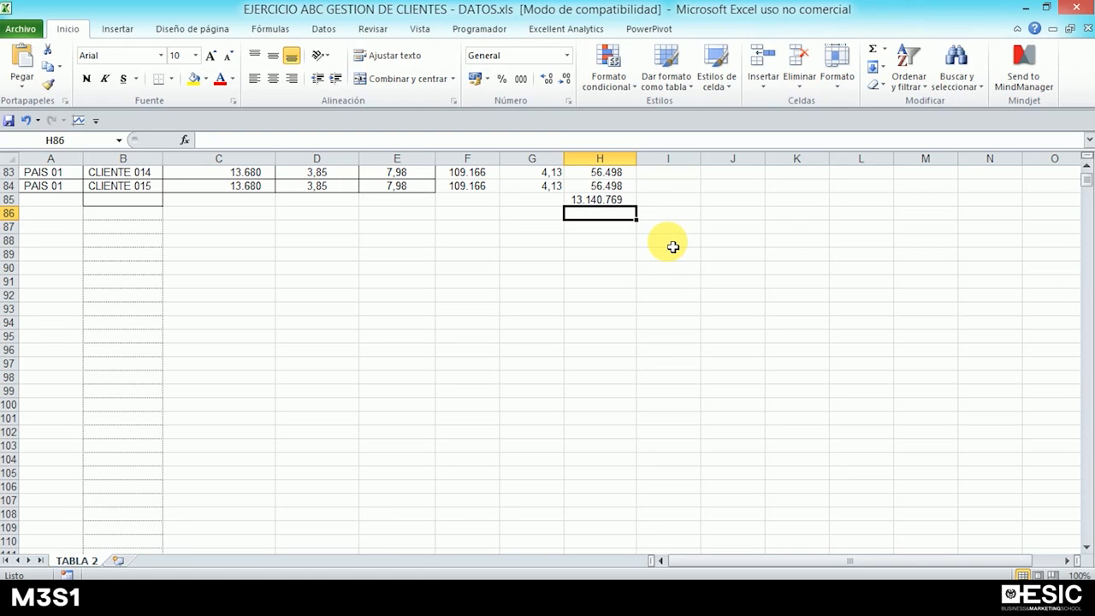
Format the first client's share in I2 as a percentage with two decimals.
drag(1087, 168, 1087, 168)
click(696, 213)
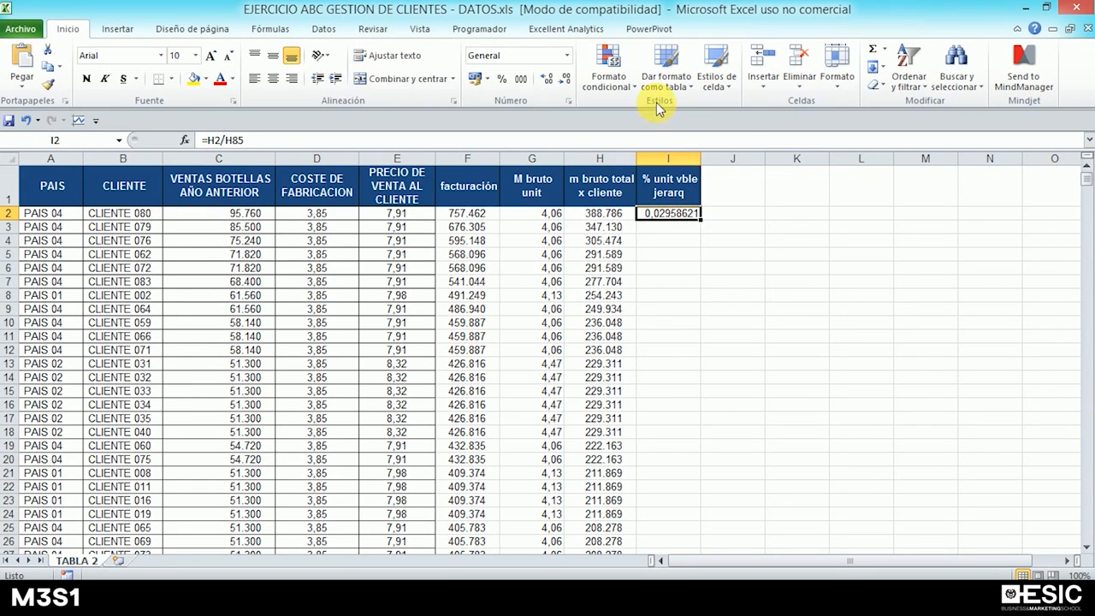
click(501, 79)
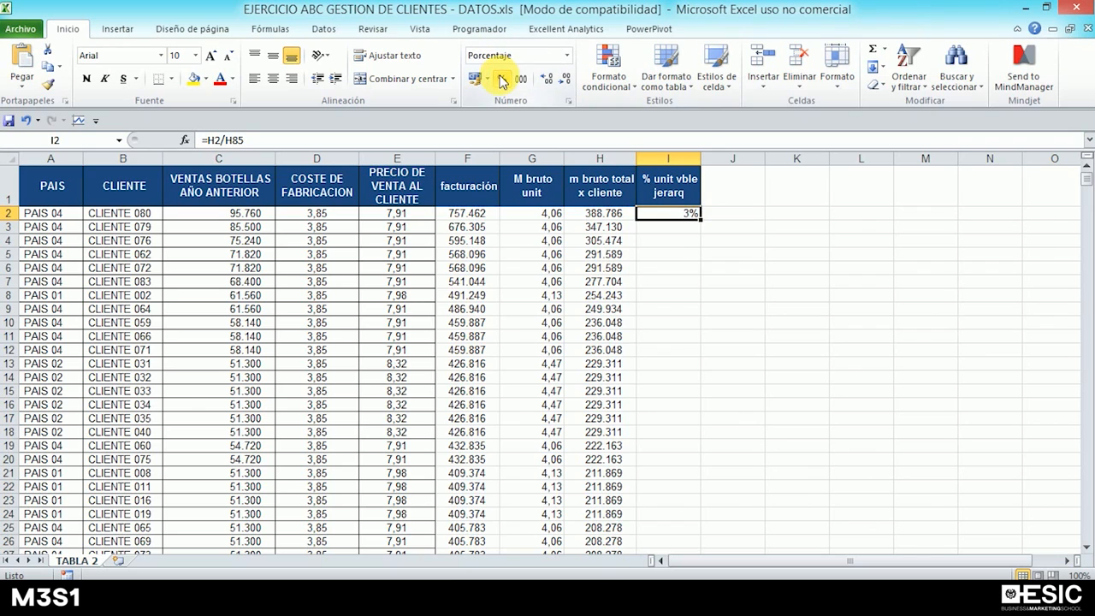
double_click(546, 79)
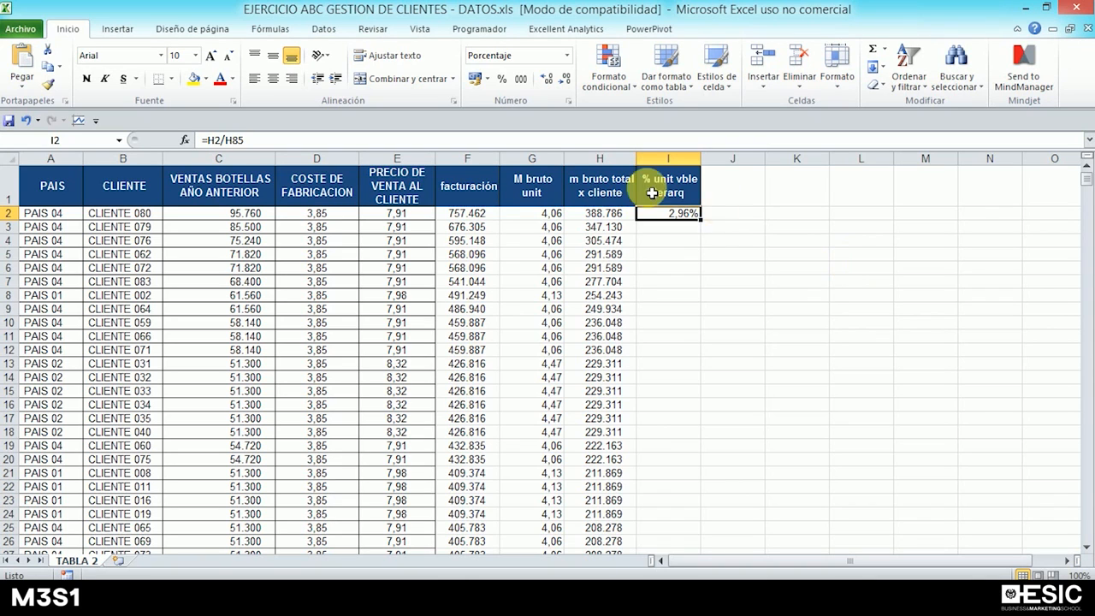
Try filling the percentage formula from I2 down to I6 and undo the fill.
drag(699, 217, 701, 262)
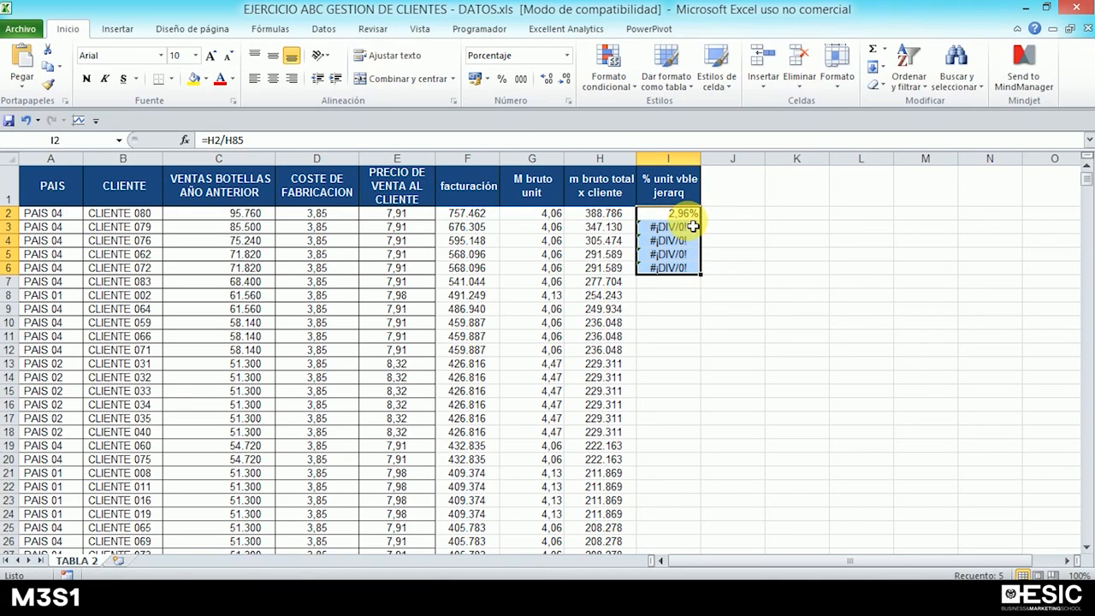
key(ctrl+z)
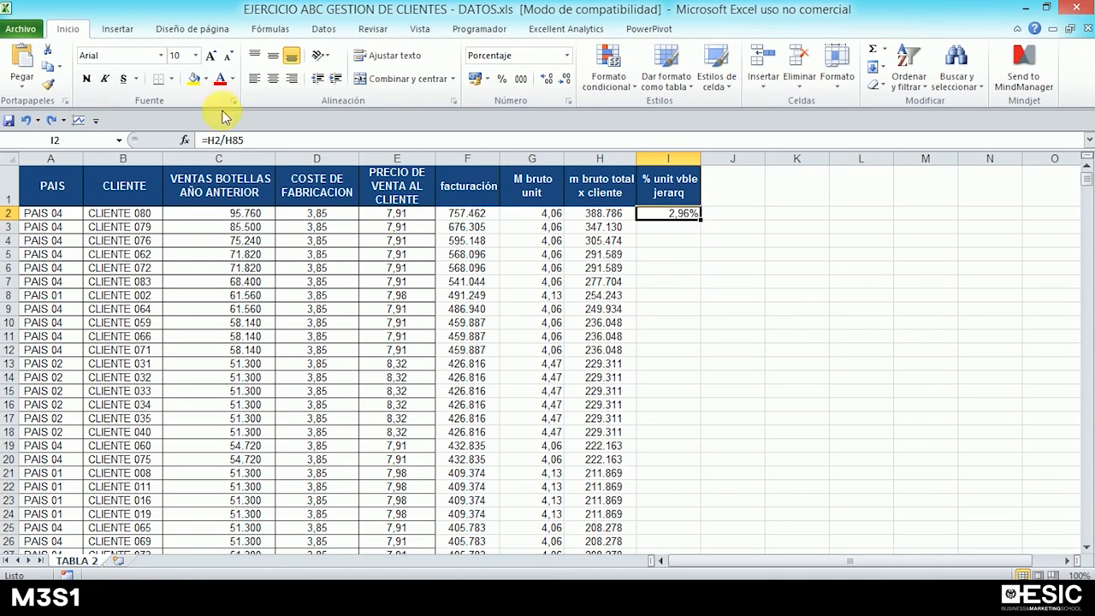
Make the total's reference absolute in I2 as =H2/$H$85 and fill the formula down column I for all clients.
click(233, 141)
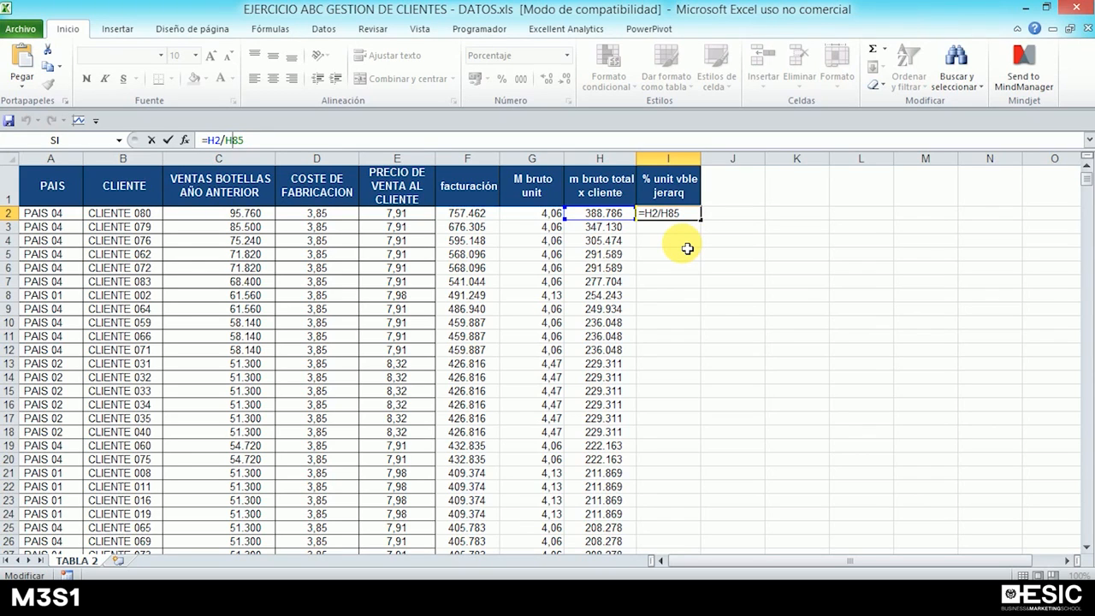
key(F4)
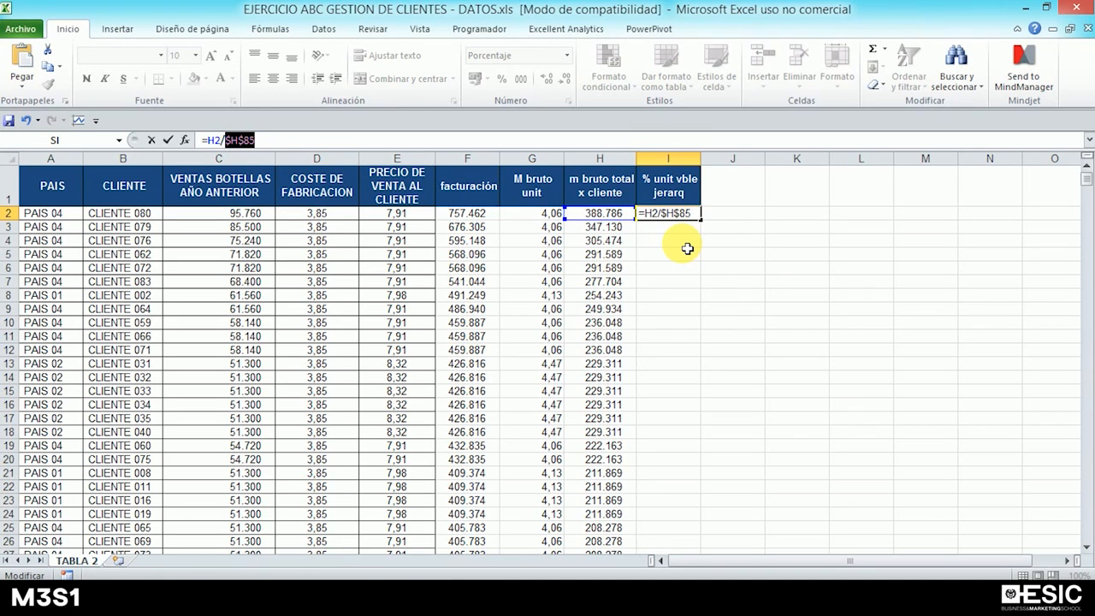
key(Return)
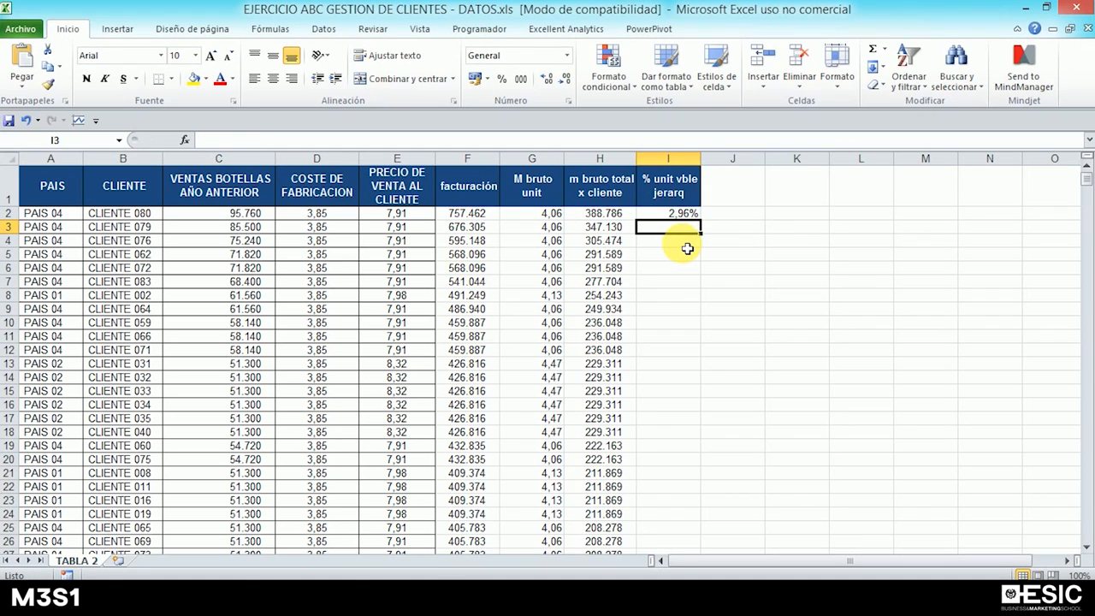
click(694, 214)
double_click(699, 220)
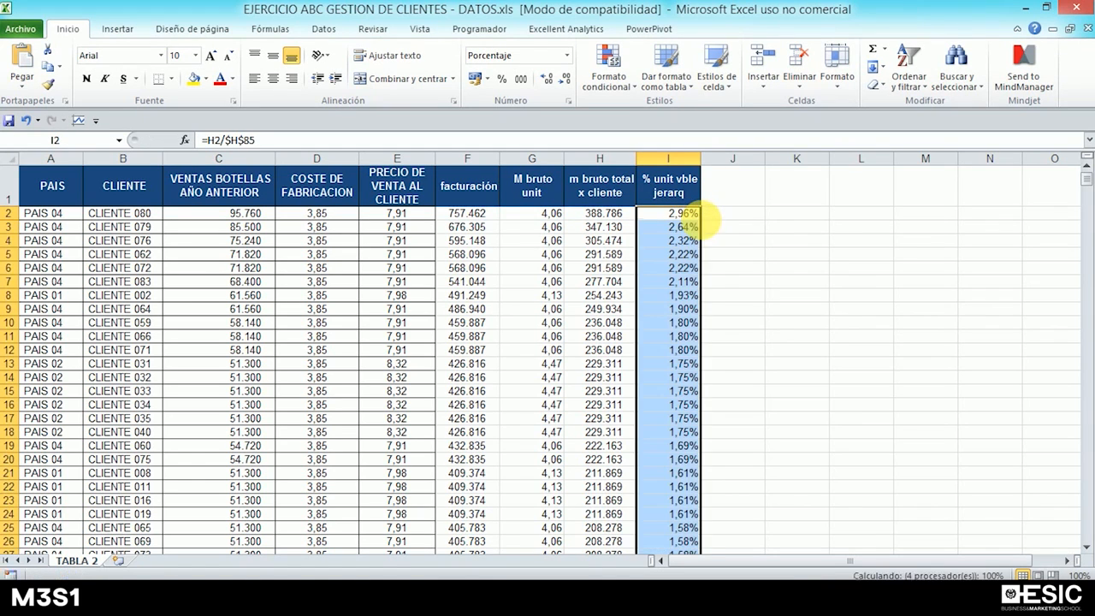
Enter the header "% acum vble jerar" in J1 and start the cumulative percentage in J2 with =I2.
click(743, 195)
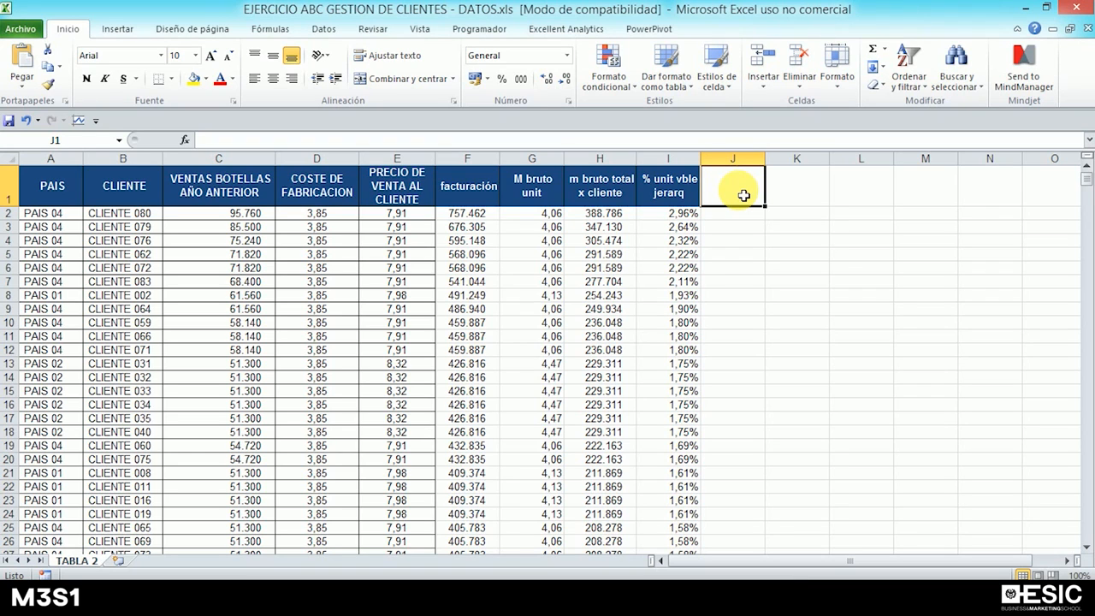
text(% acum)
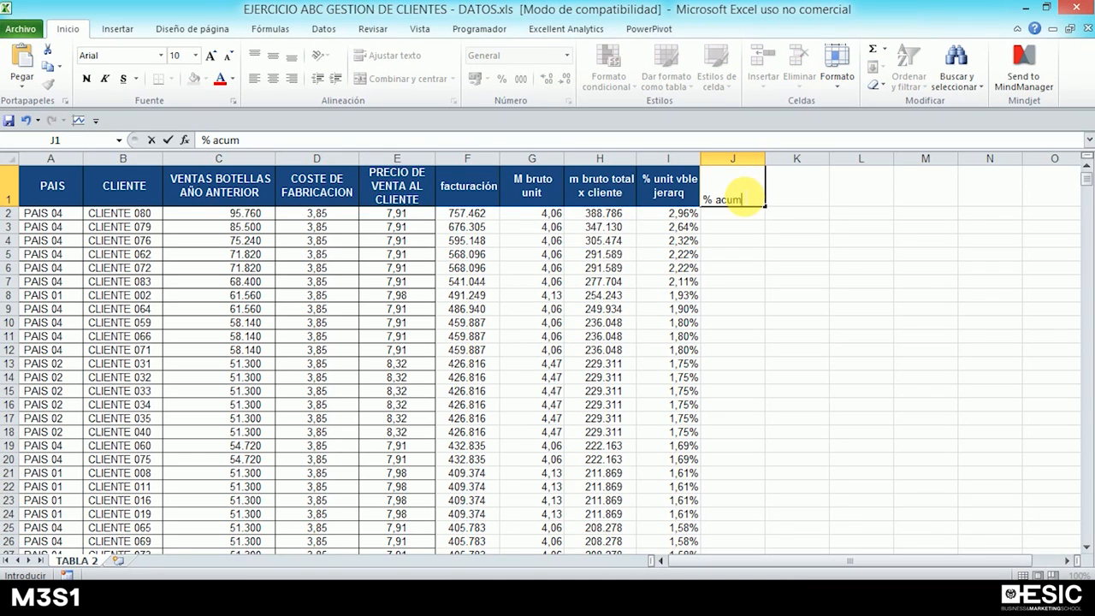
text( vble jerar)
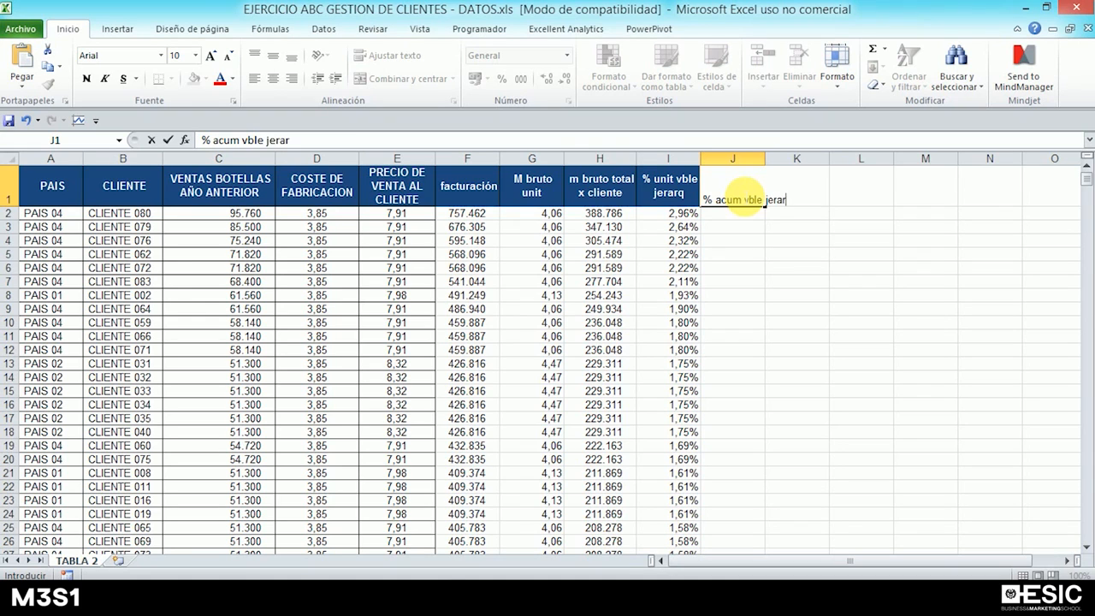
key(Return)
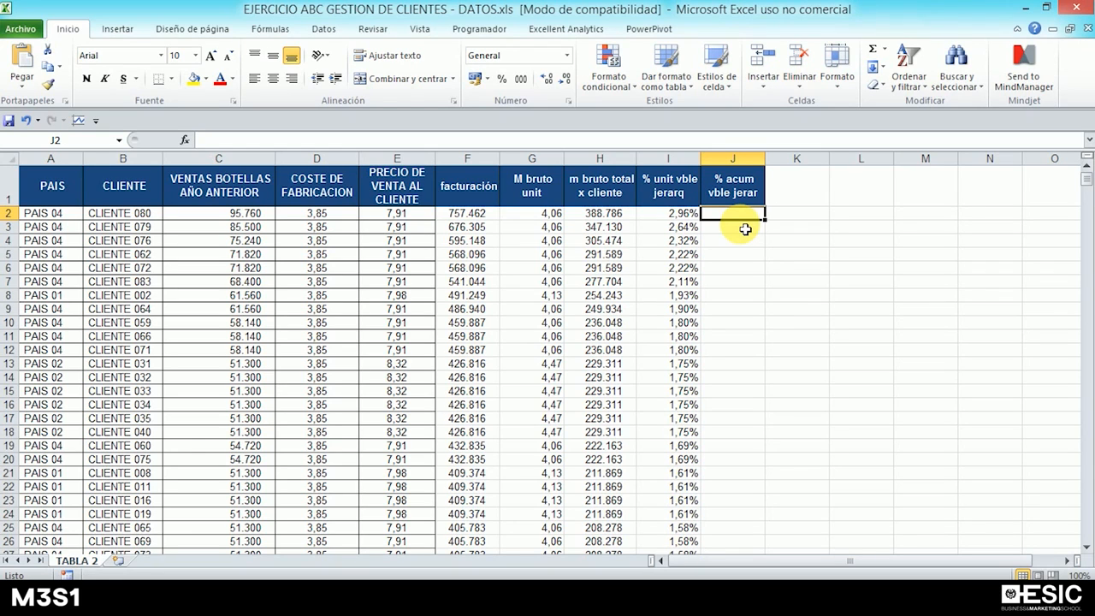
text(=)
key(Left)
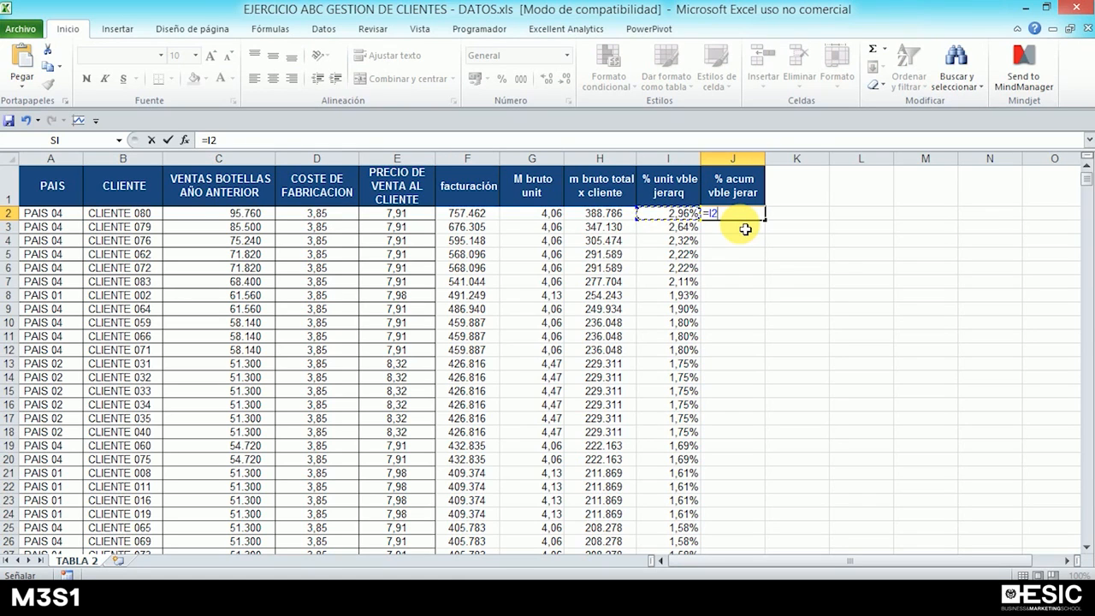
key(Return)
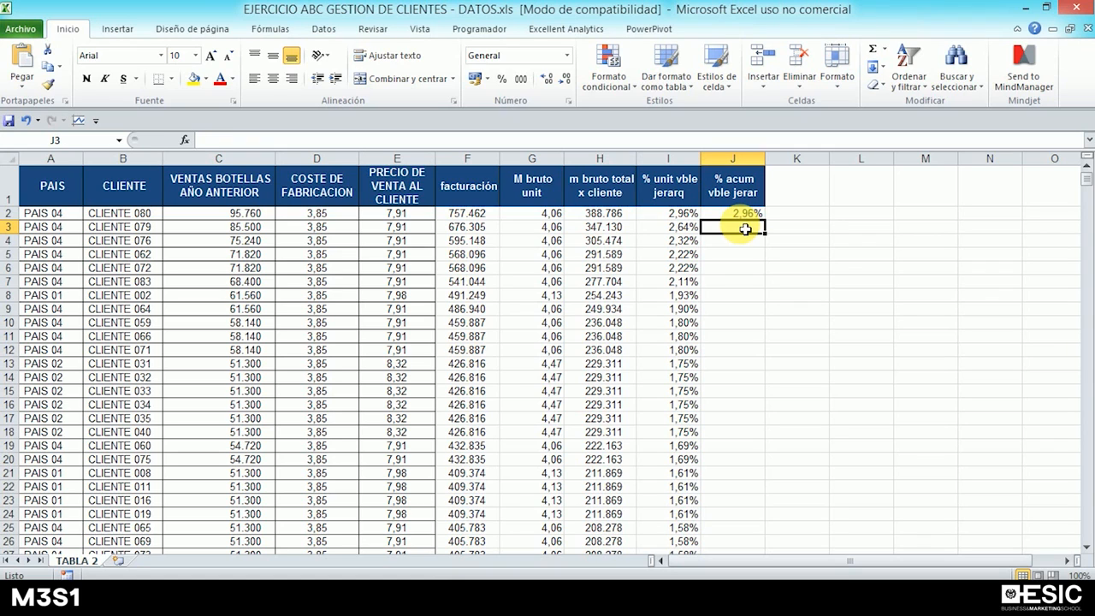
Enter =J2+I3 in J3 and fill the cumulative formula down column J for all remaining clients.
text(=)
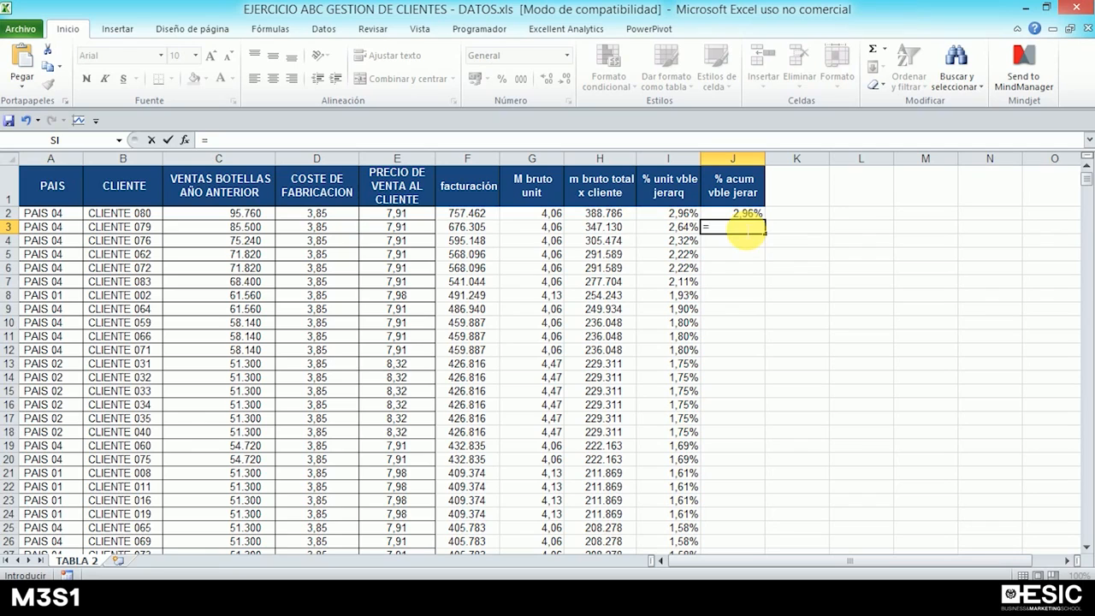
click(744, 215)
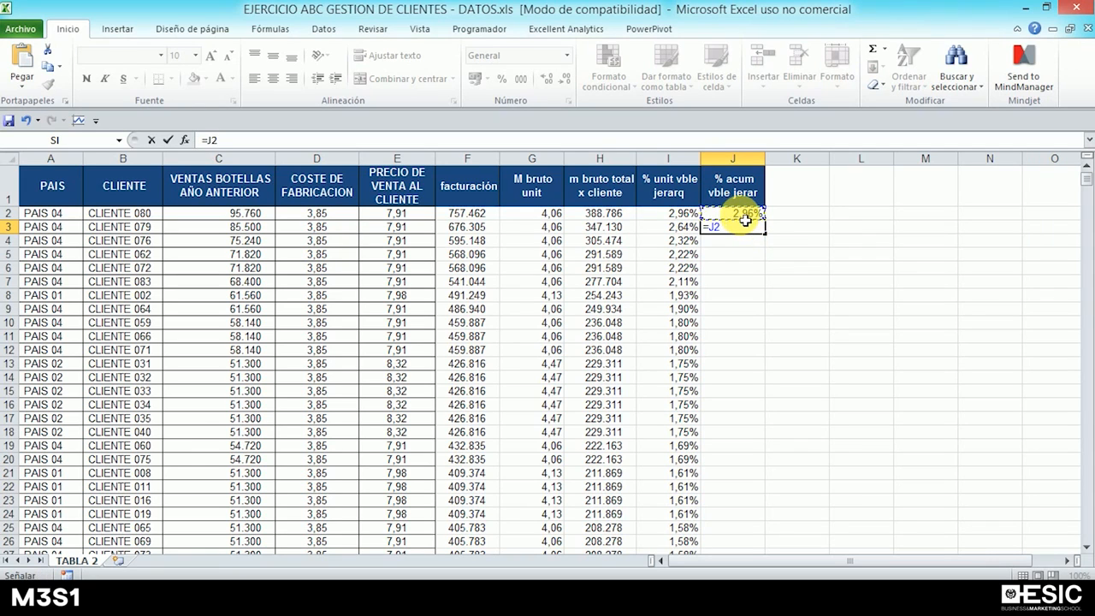
text(+)
key(Left)
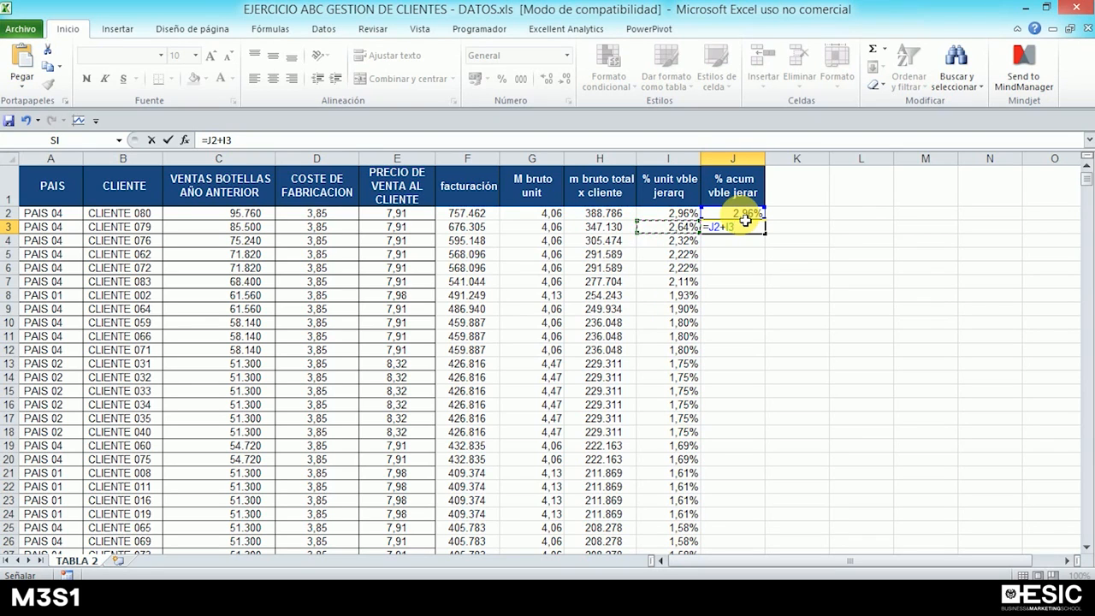
key(Return)
click(748, 227)
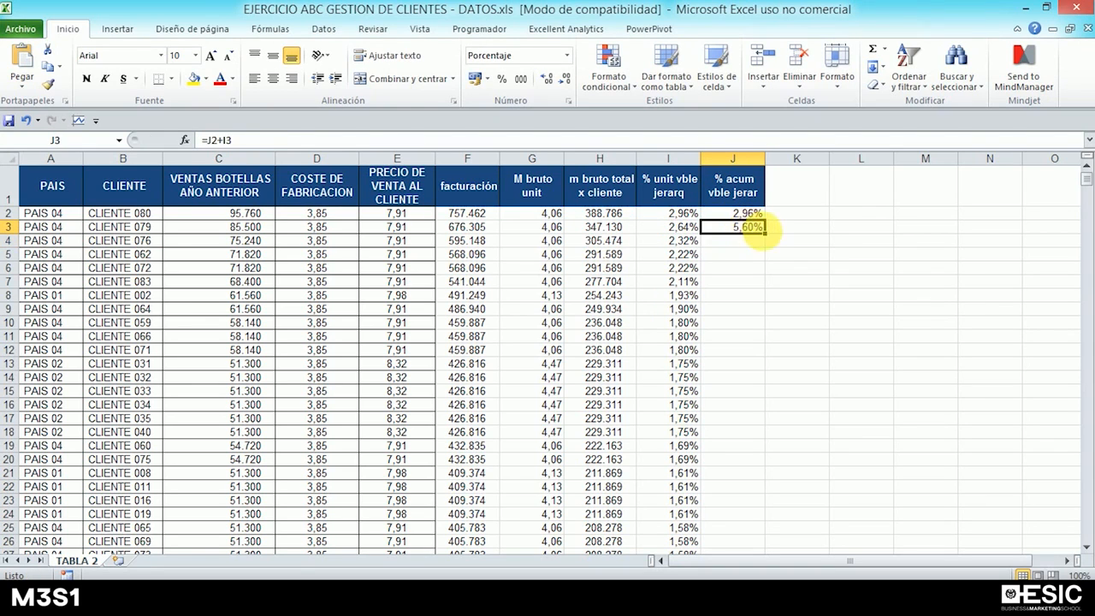
double_click(765, 234)
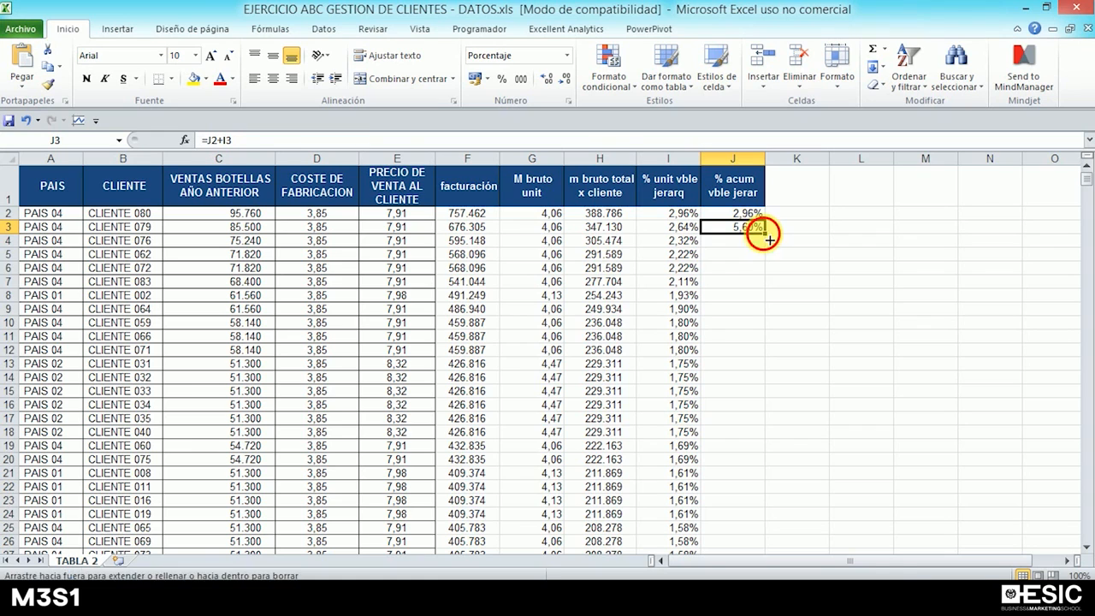
Inspect the cumulative formula in J10 and highlight the table from the headers down to row 10.
click(723, 322)
double_click(723, 323)
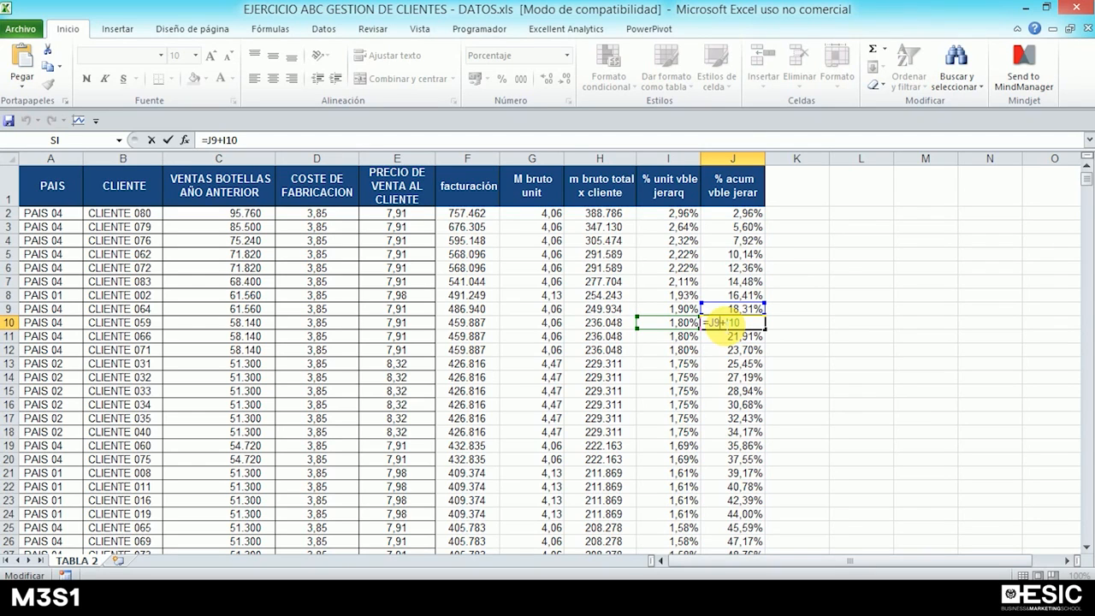
key(Escape)
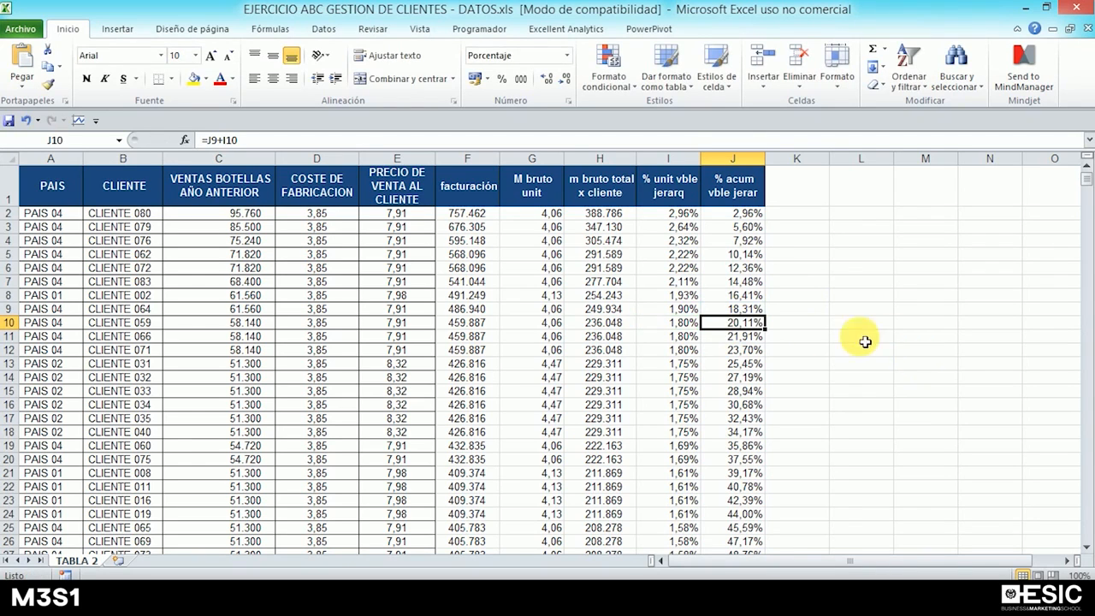
drag(727, 323, 24, 181)
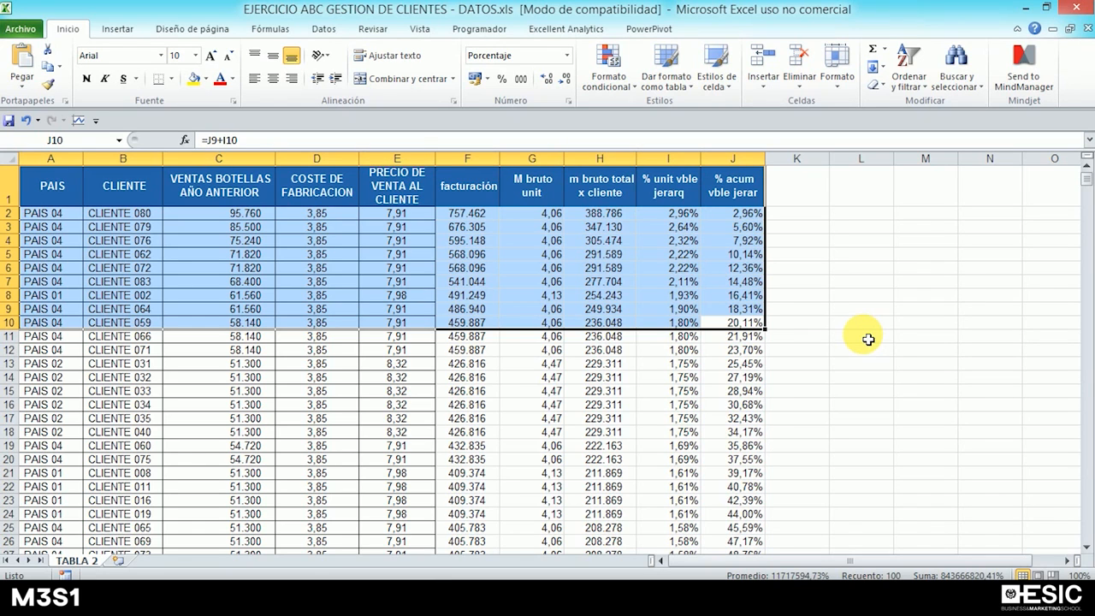
Enter the header "% unit vble relac" in K1 and the per-client share =1/83 in K2.
click(800, 199)
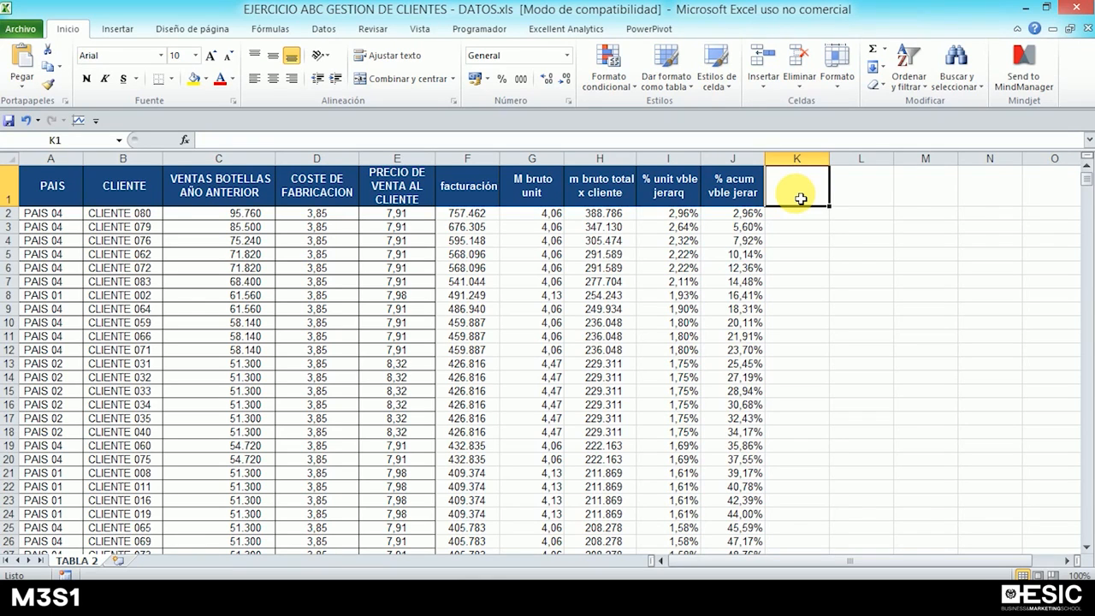
text(% unit vble relac)
key(Return)
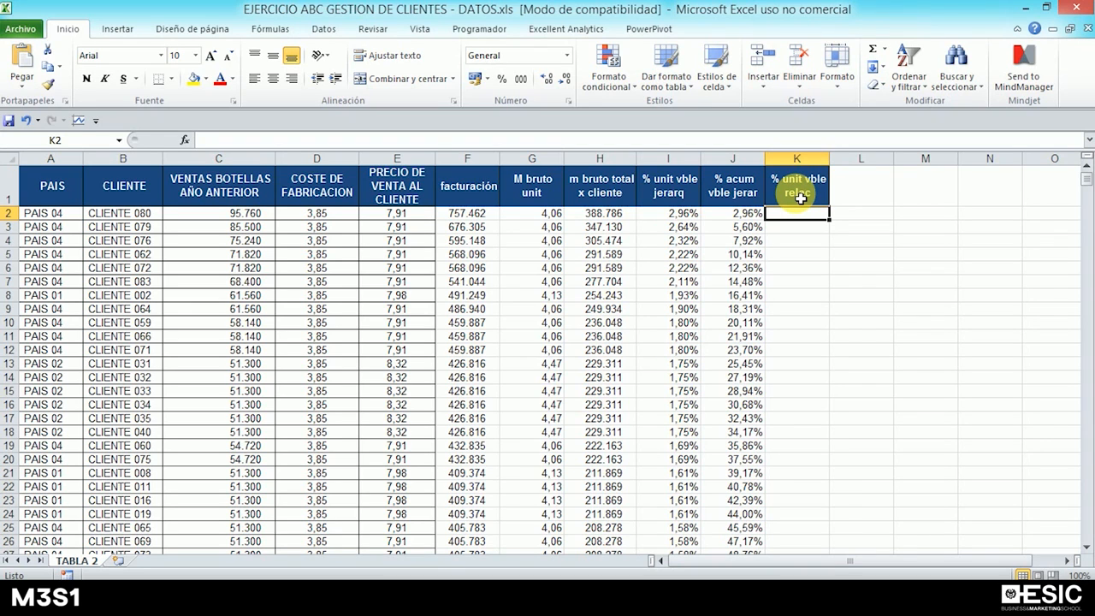
text(=)
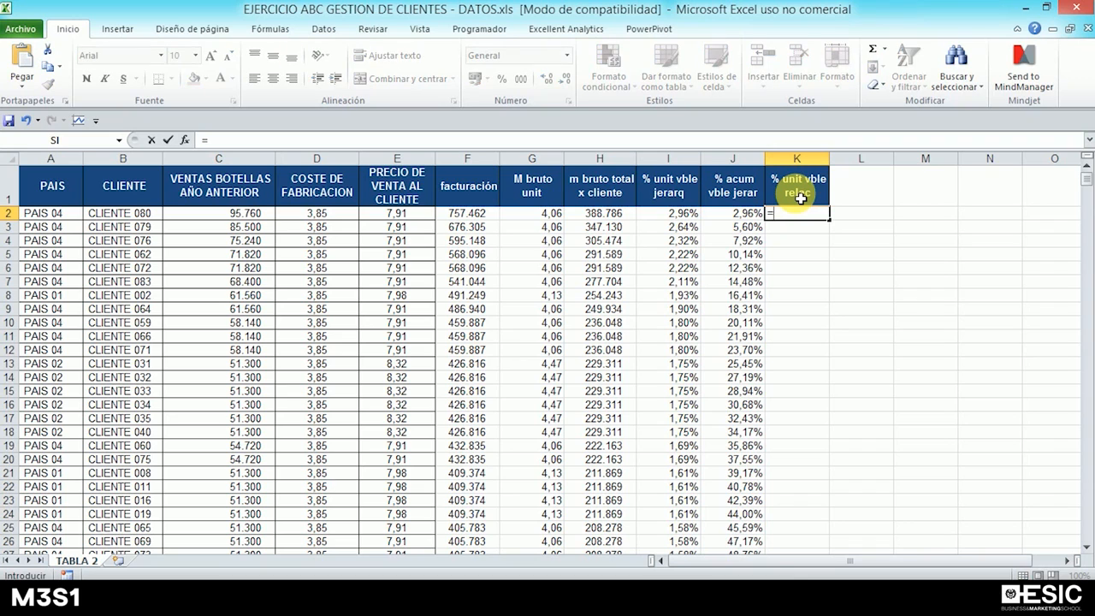
text(1/83)
key(Return)
key(Up)
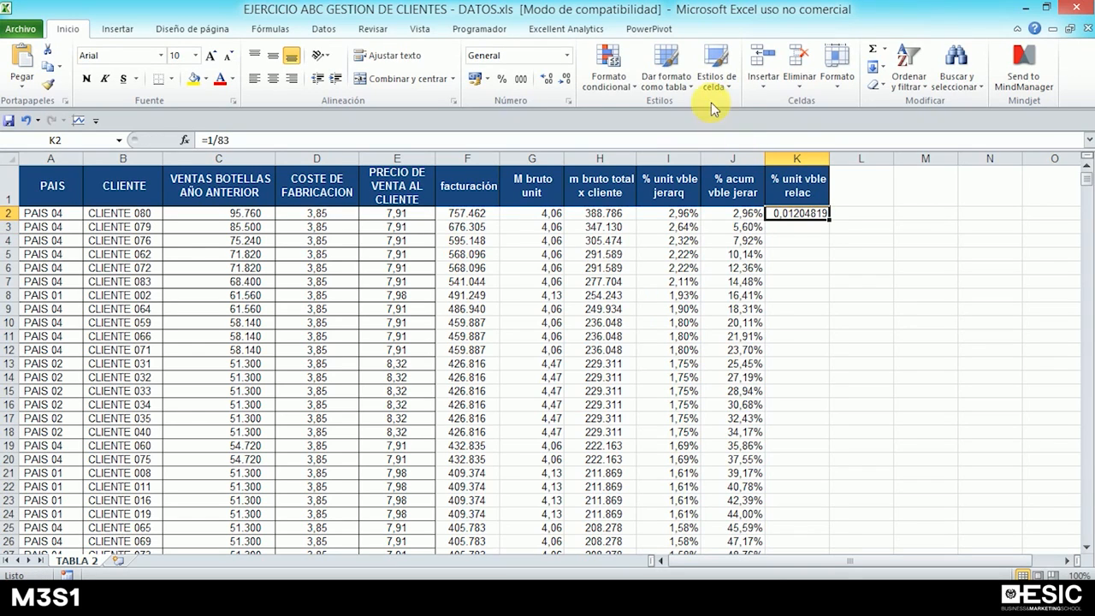
Format K2 as a percentage with two decimals and fill it down column K for all clients.
click(505, 80)
click(542, 80)
click(543, 79)
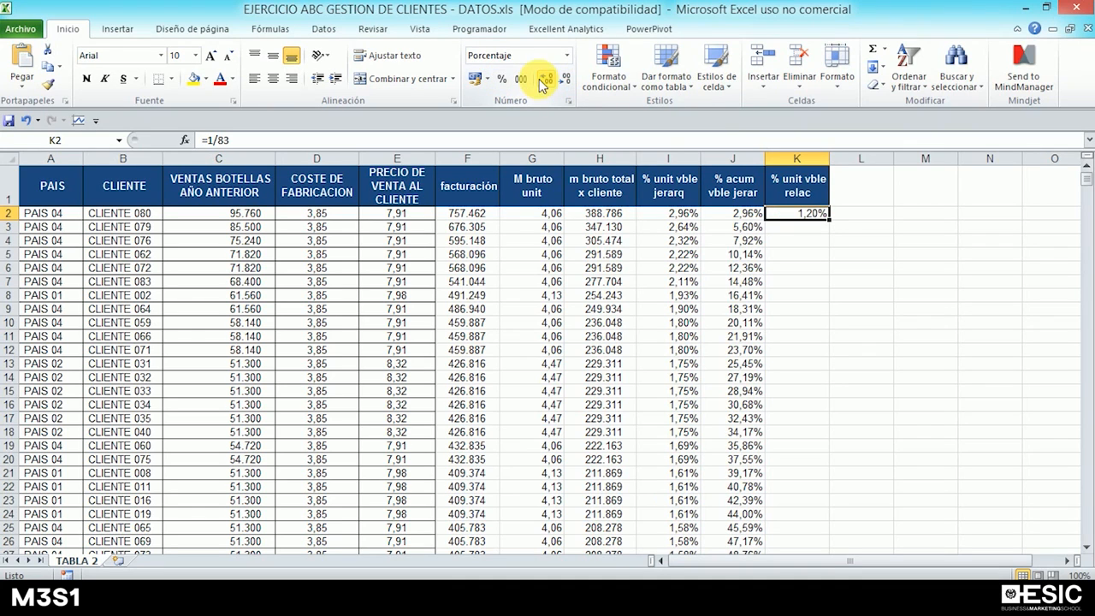
double_click(830, 222)
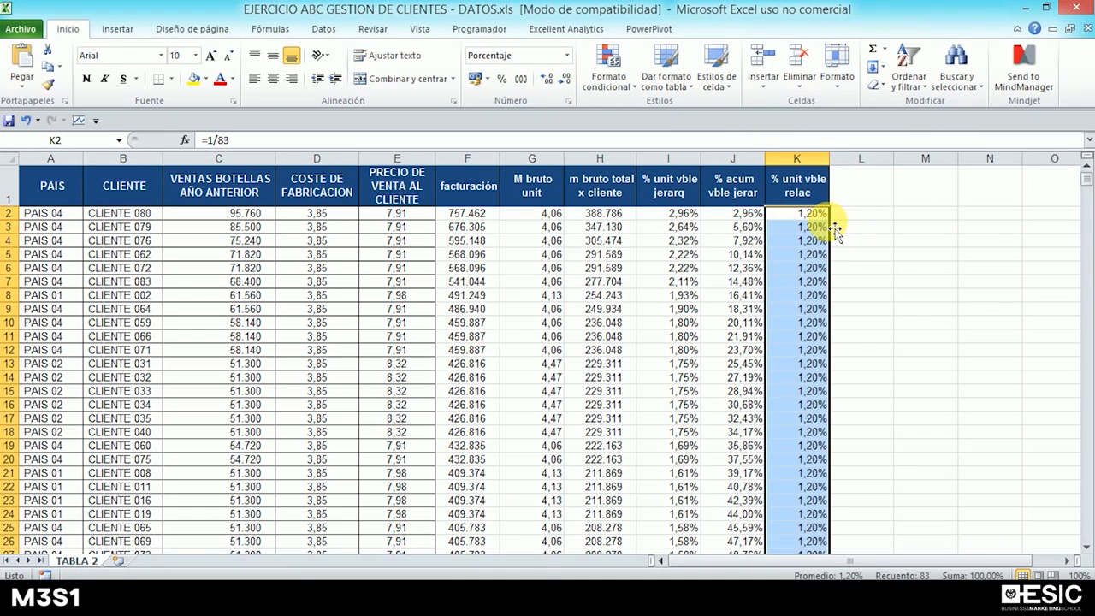
Enter the header "% acum vble relac" in L1.
click(865, 195)
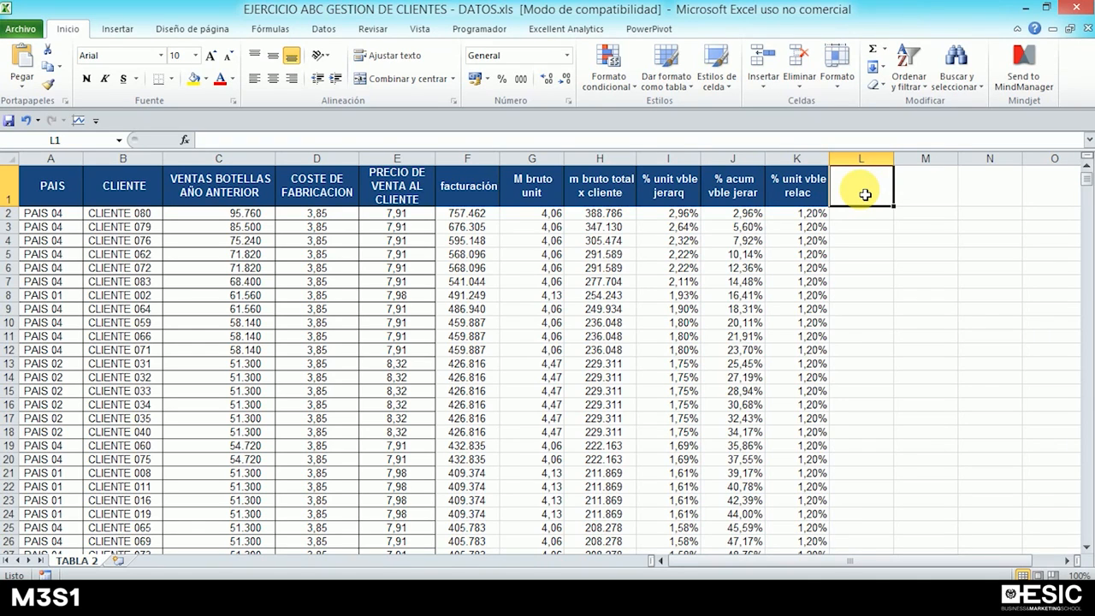
click(598, 190)
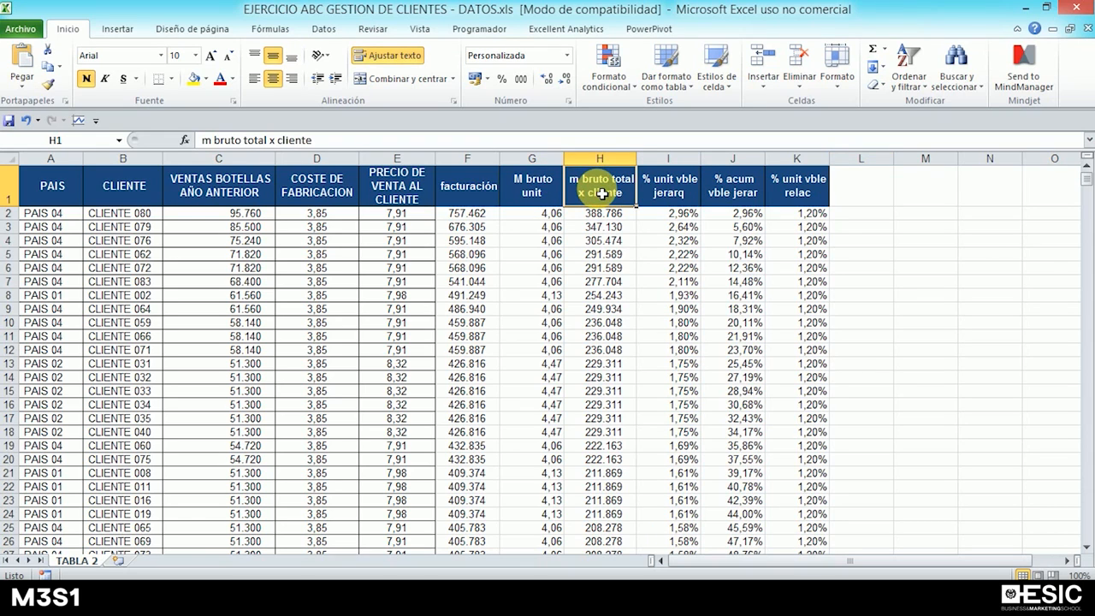
click(862, 189)
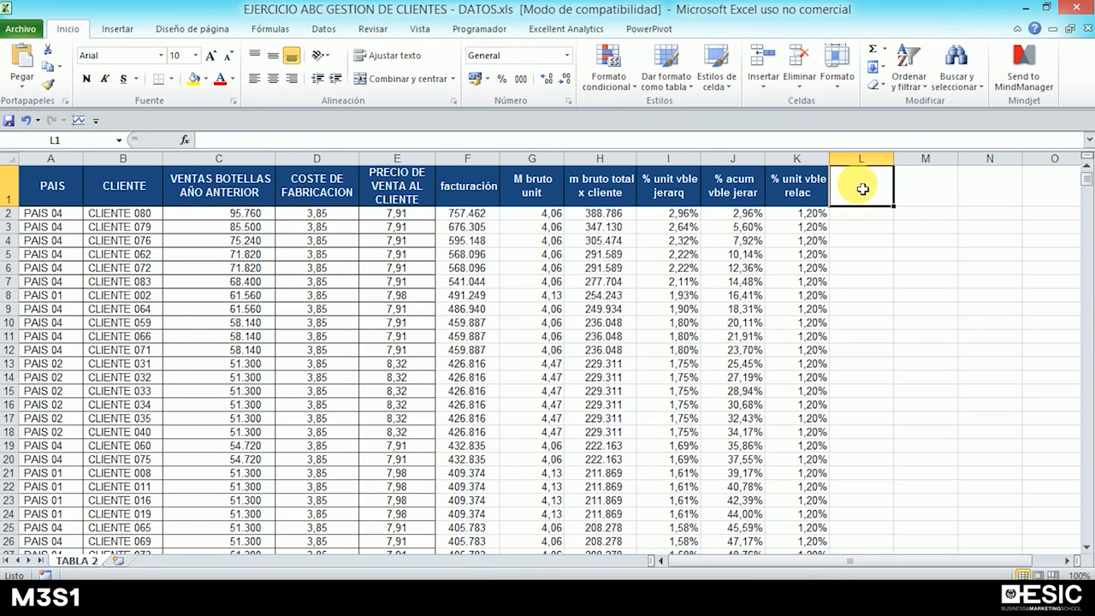
text(% acum b)
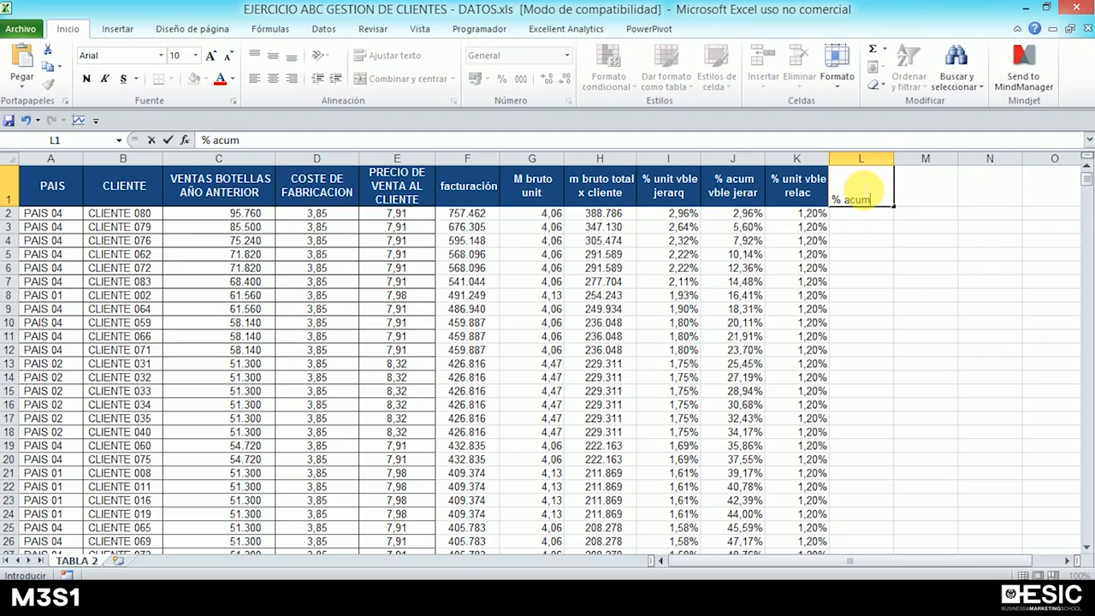
key(BackSpace)
text(vble relac)
key(Return)
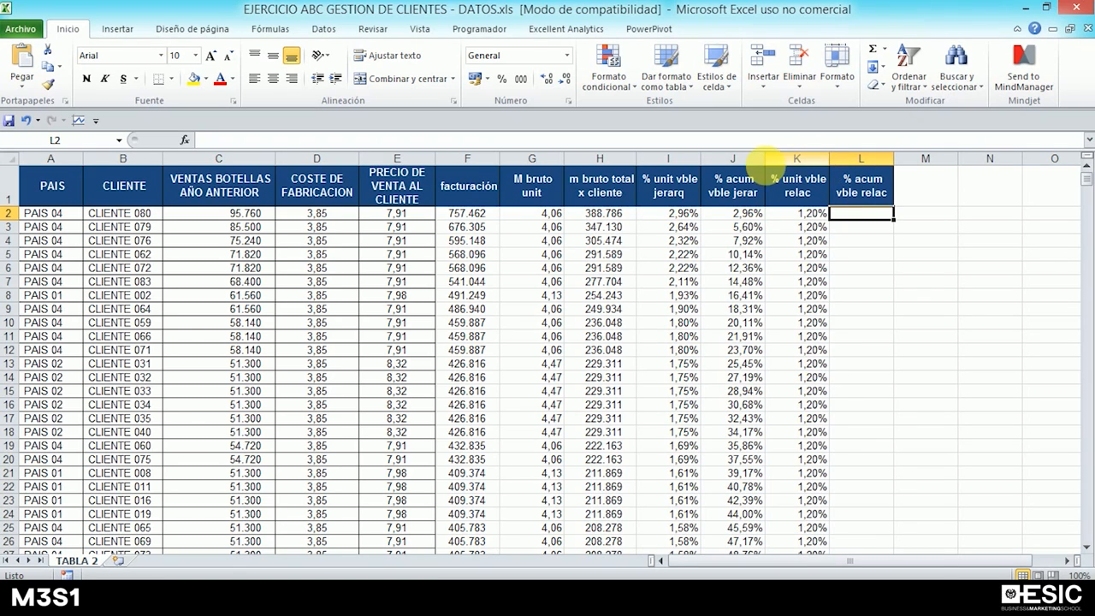
Start the related variable's cumulative percentage in L2 with =K2.
click(732, 159)
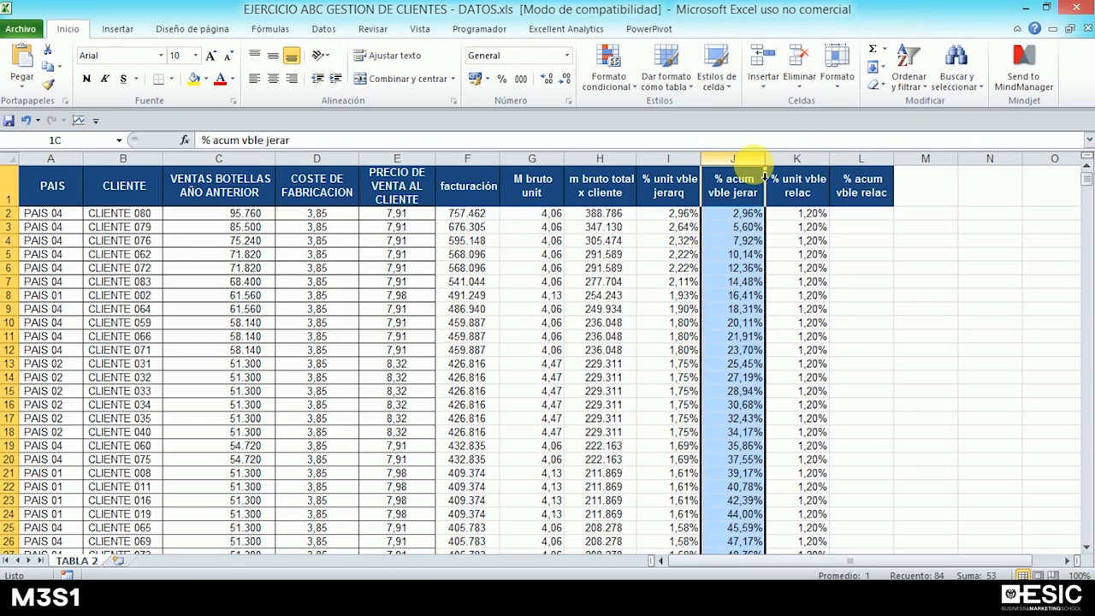
click(856, 219)
text(=)
key(Left)
key(Return)
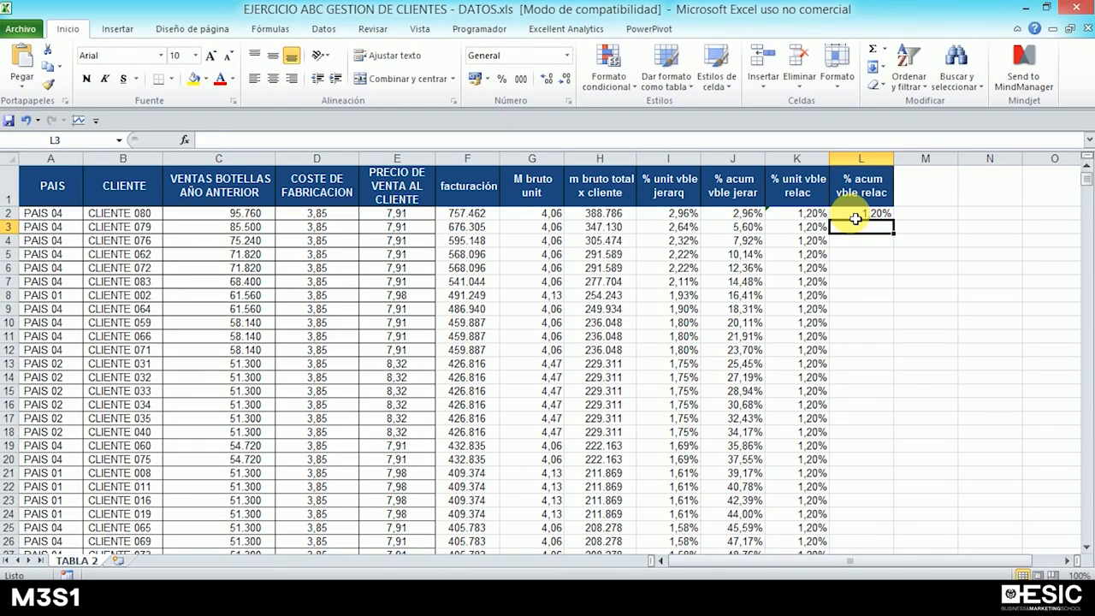
Enter =L2+K3 in L3 and fill the cumulative formula down column L for all remaining clients.
text(=)
key(Up)
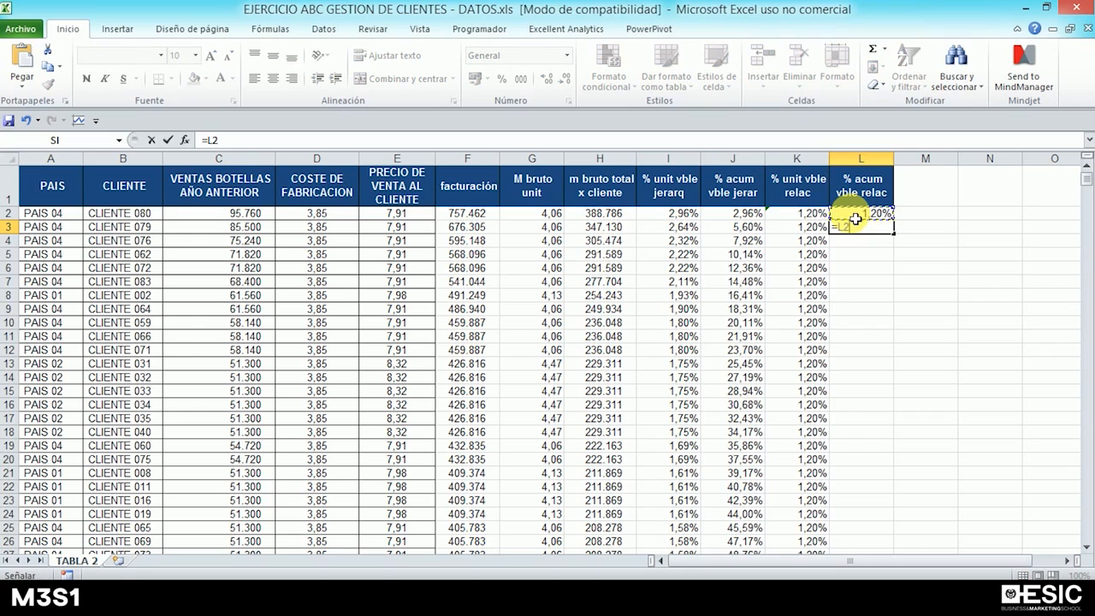
text(+)
click(823, 227)
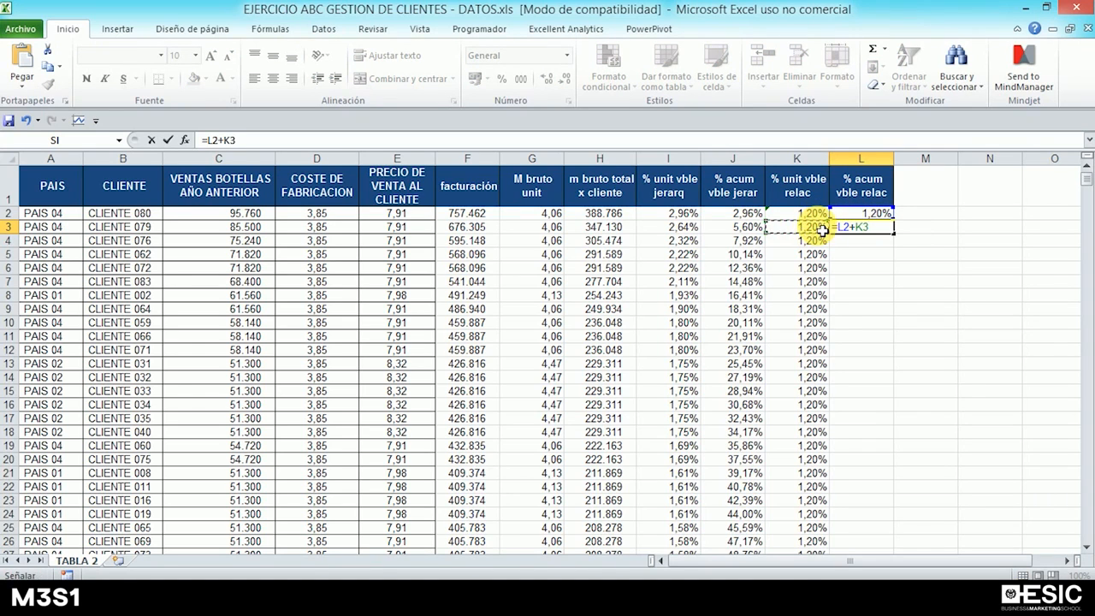
key(Return)
click(883, 227)
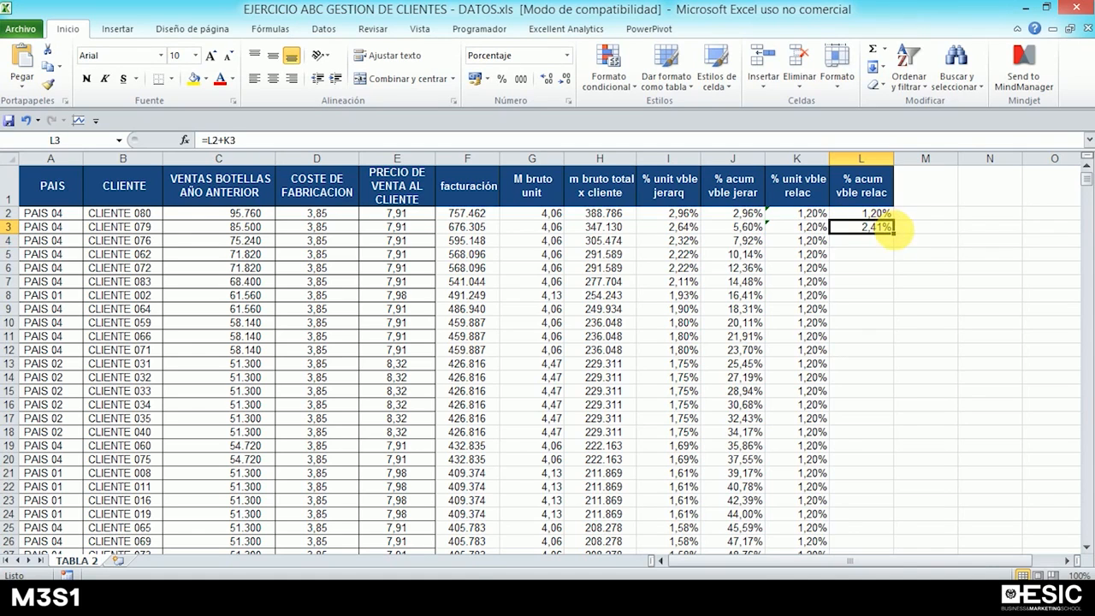
double_click(901, 241)
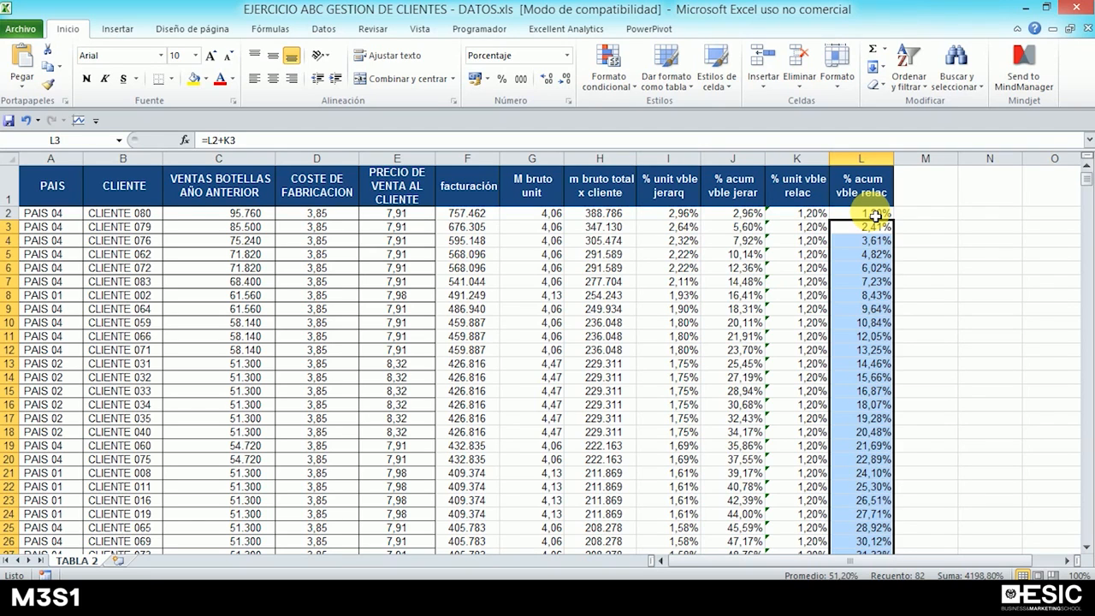
Enter the header "clasificar" in M1 and classify the first client as A in M2.
click(874, 214)
click(910, 200)
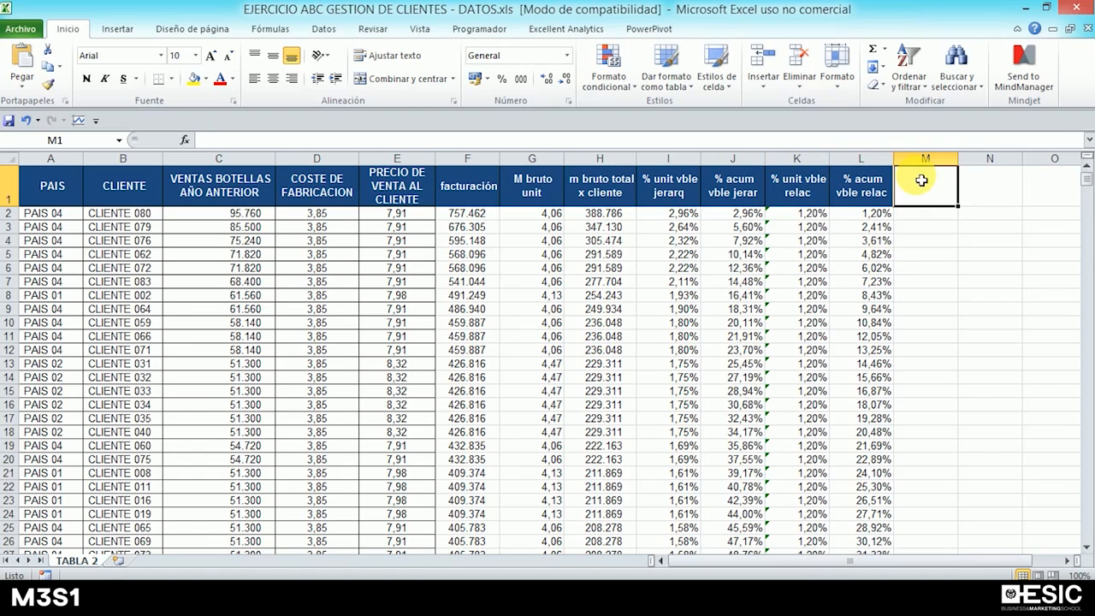
click(921, 180)
text(clasificar)
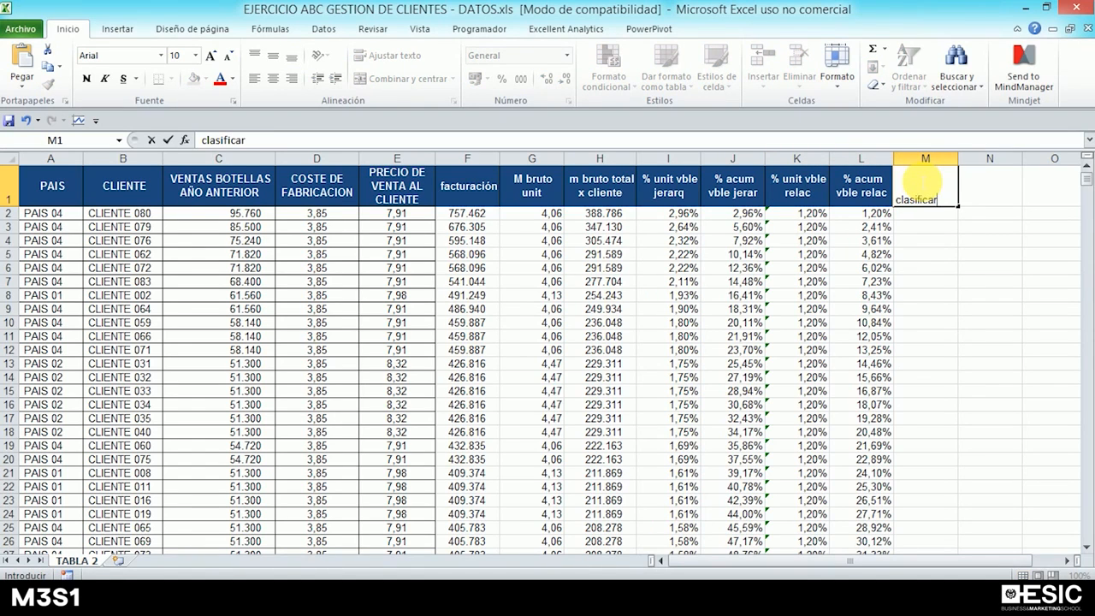
key(Return)
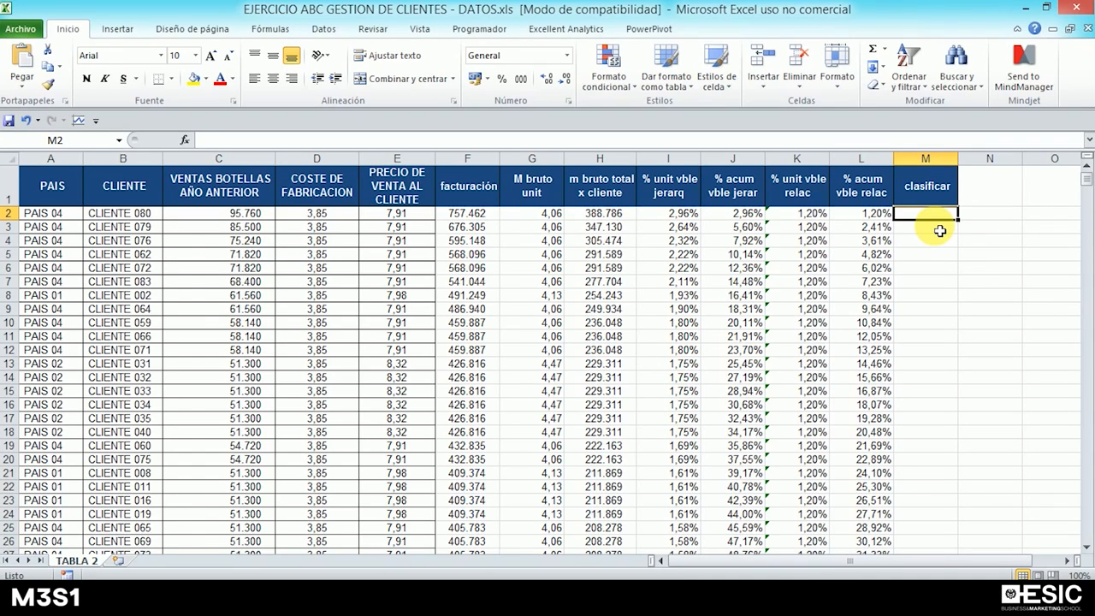
text(A)
key(Return)
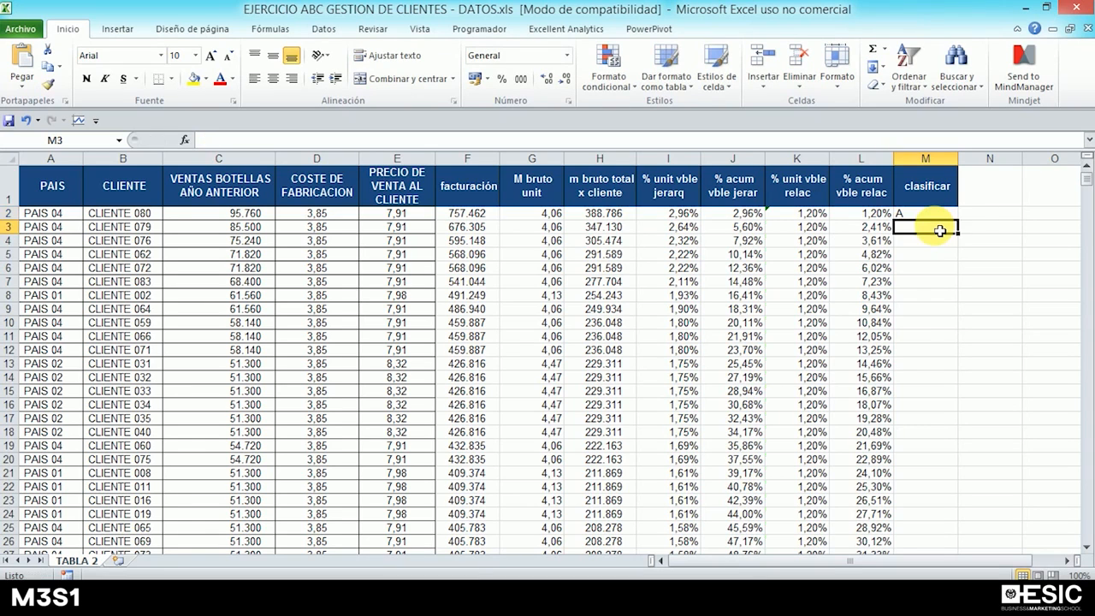
key(Up)
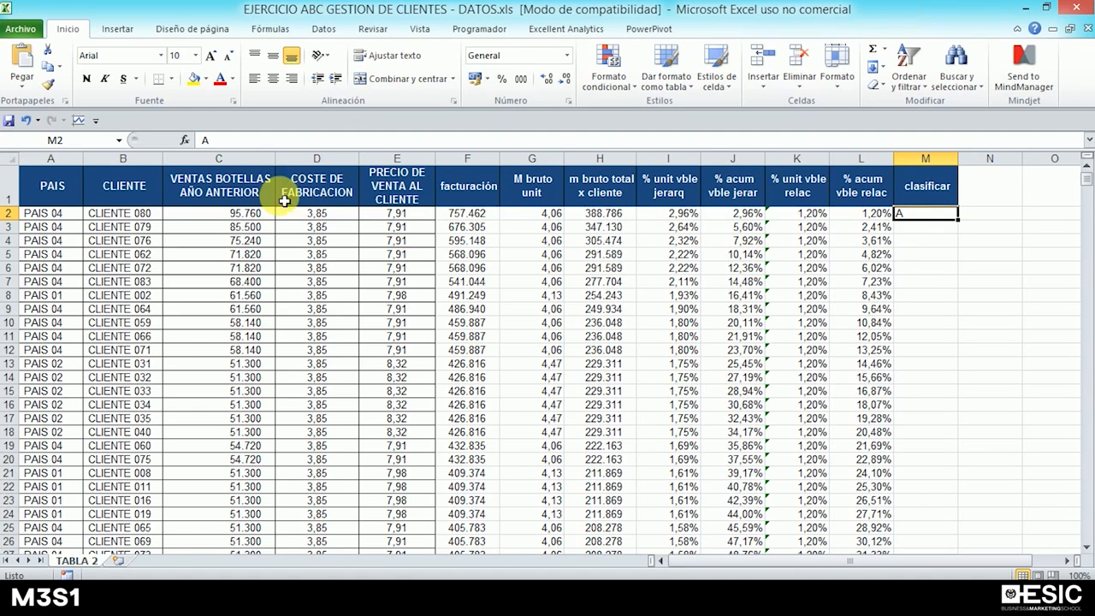
click(259, 160)
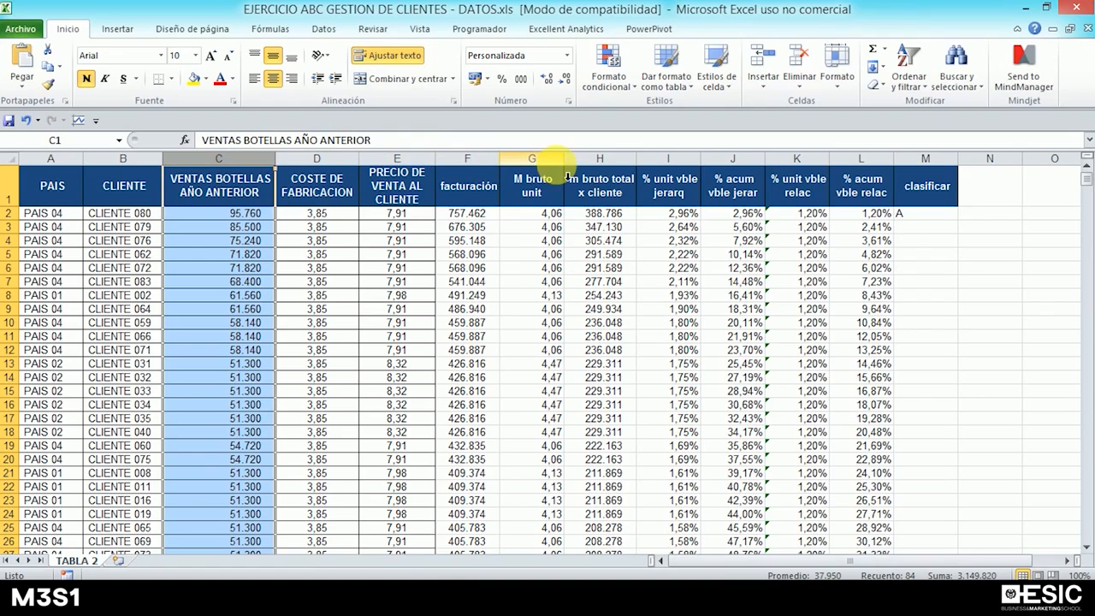
click(671, 162)
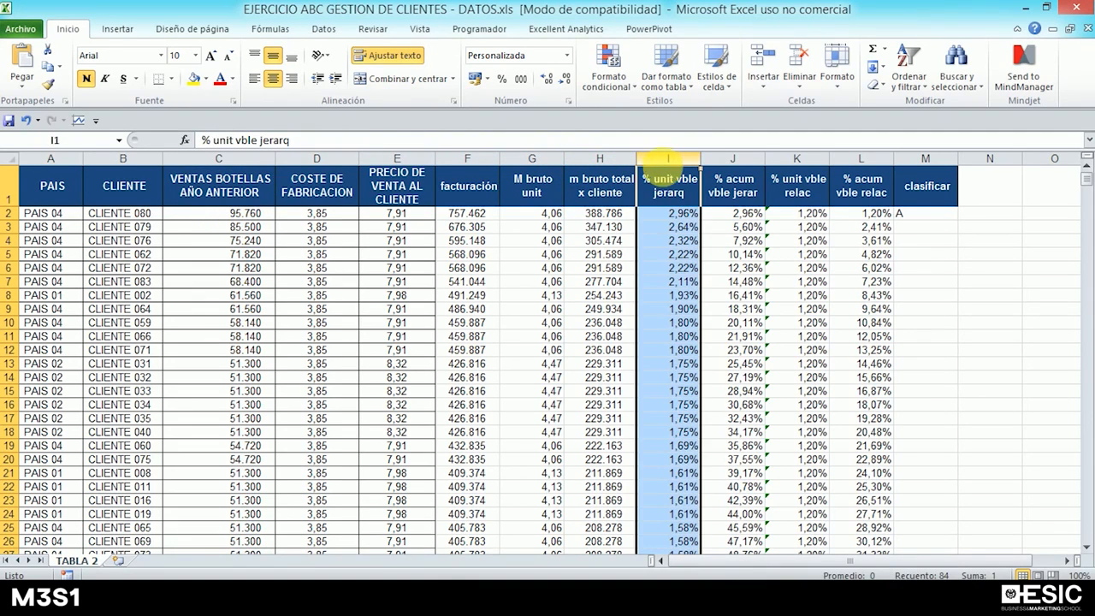
ctrl+click(609, 161)
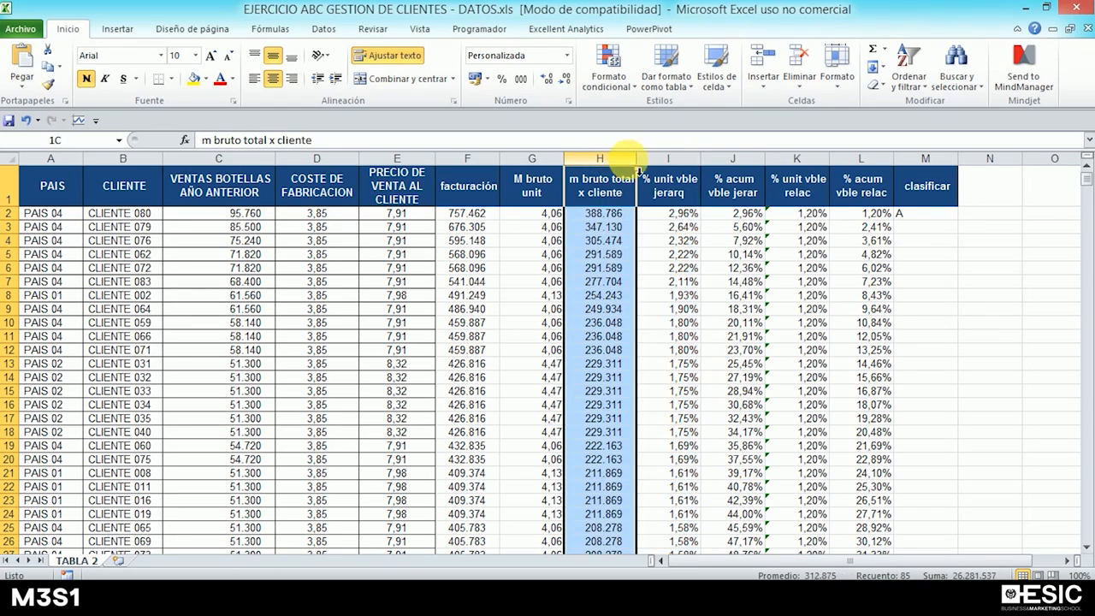
click(266, 165)
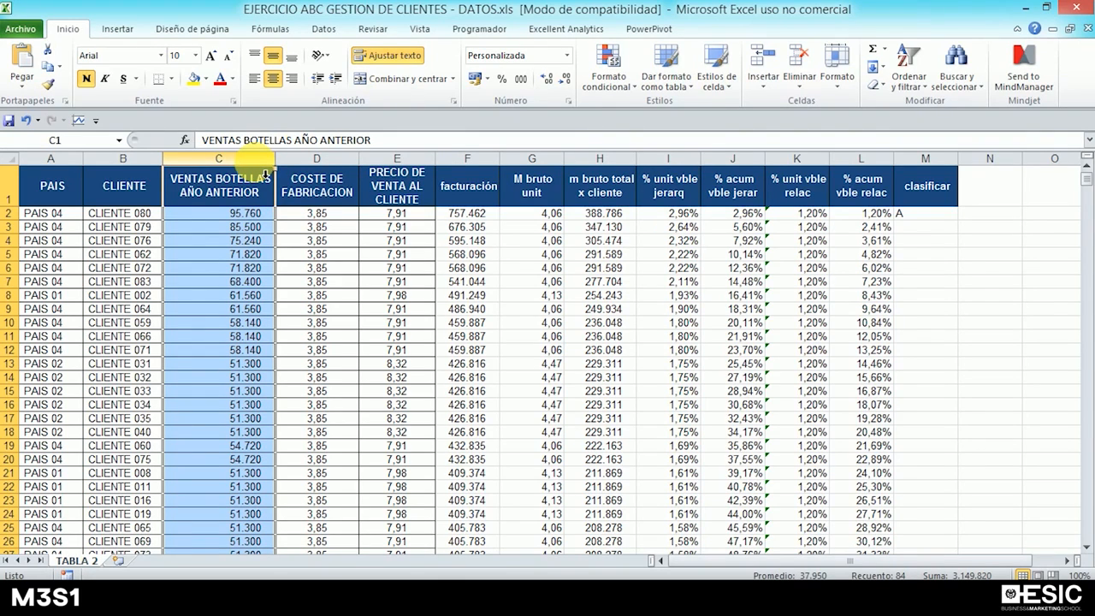
click(610, 173)
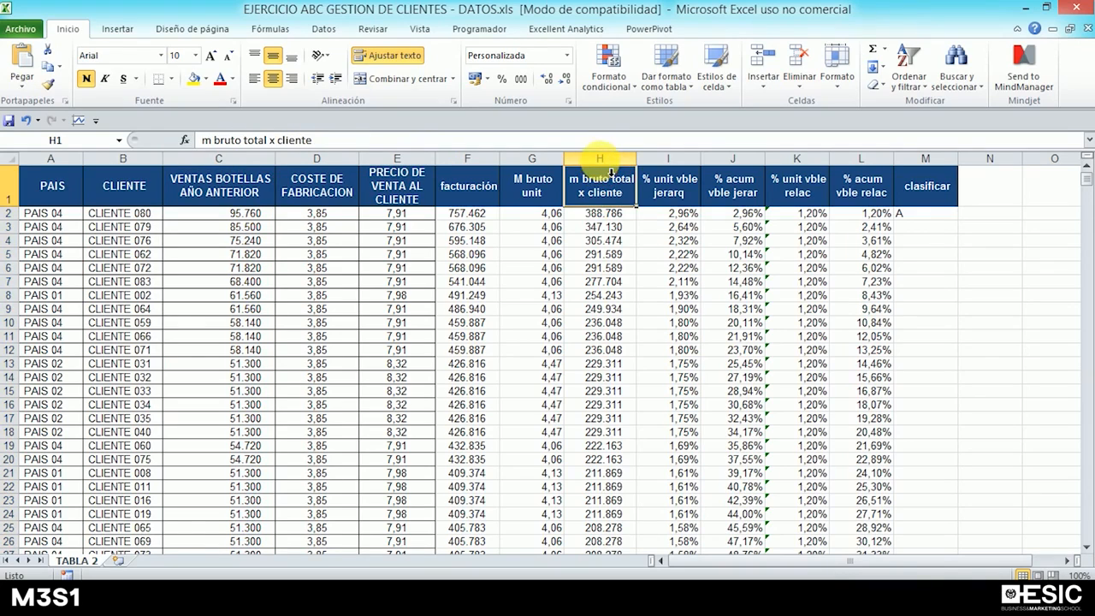
key(ctrl+shift+Down)
key(shift+Right)
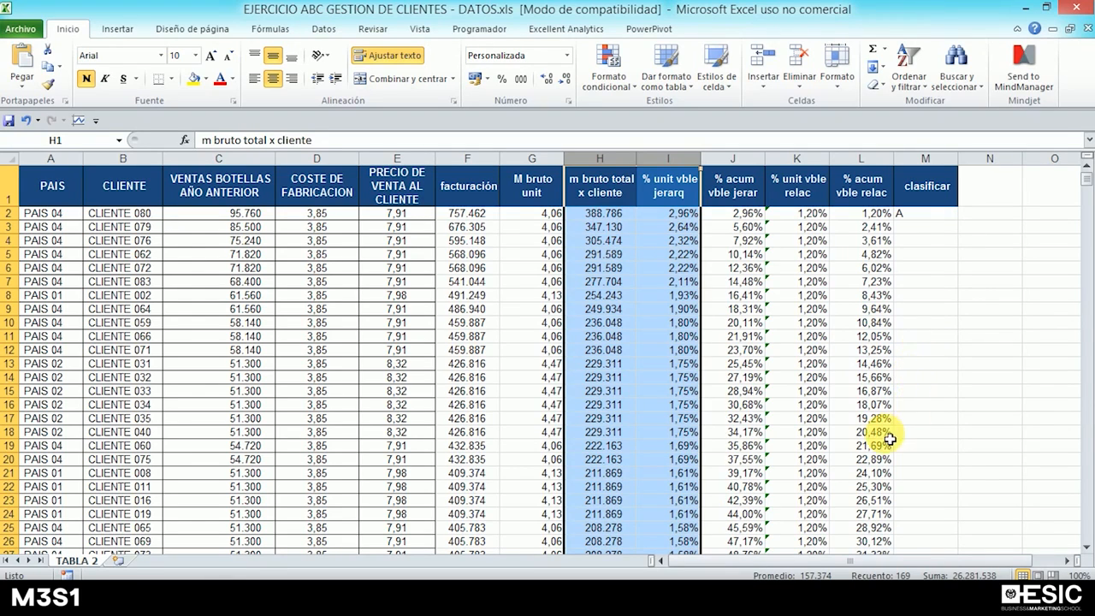
Try to plot total gross margin per client as a 2D line chart, and remove the resulting chart.
drag(122, 183, 148, 519)
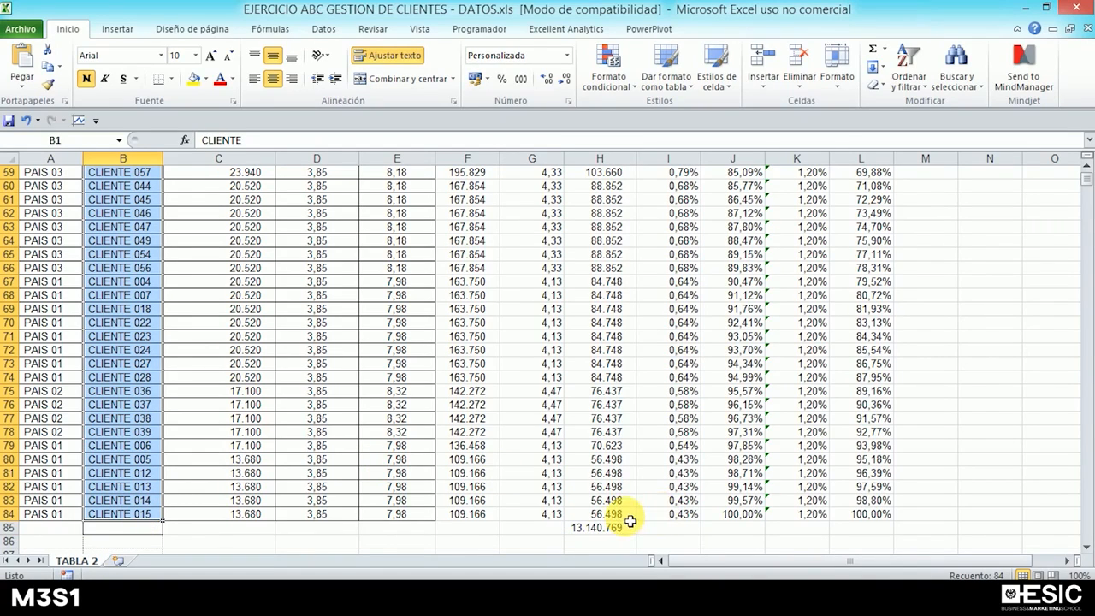
drag(627, 515, 571, 79)
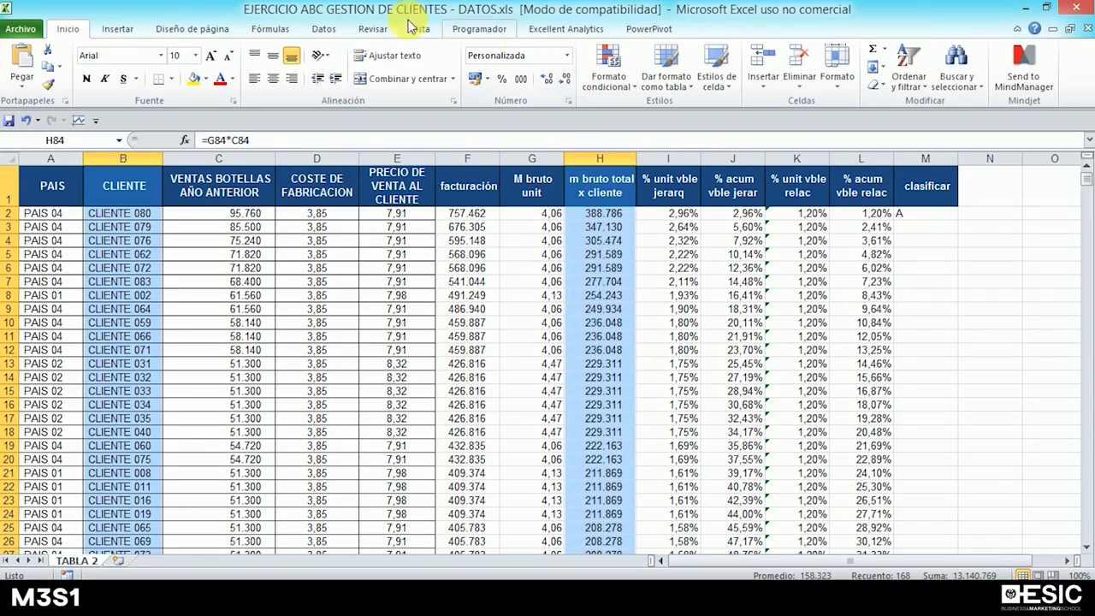
click(125, 30)
click(360, 71)
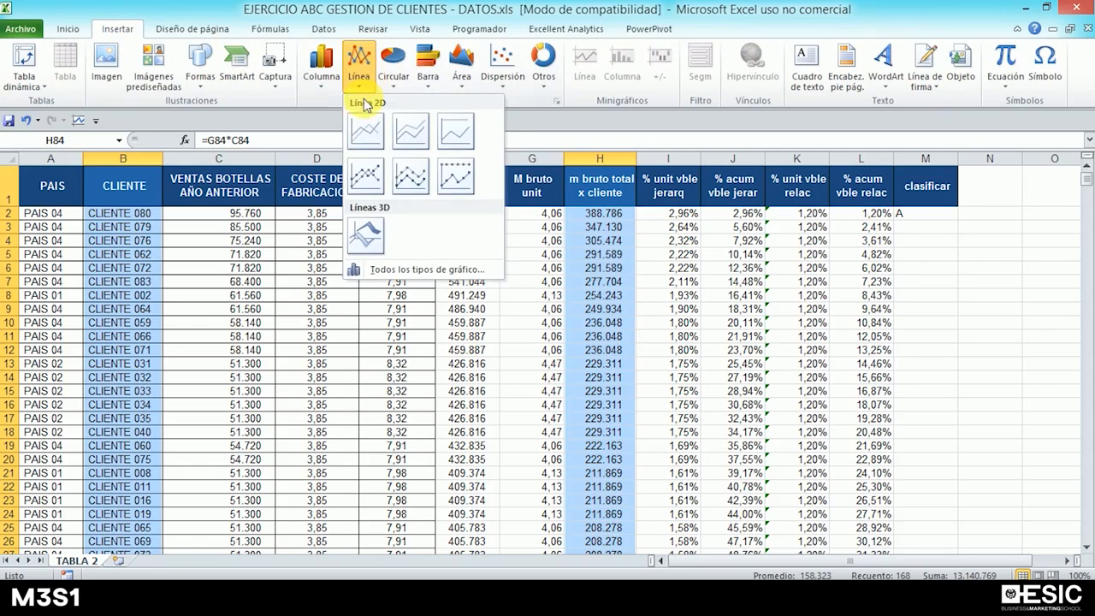
click(366, 133)
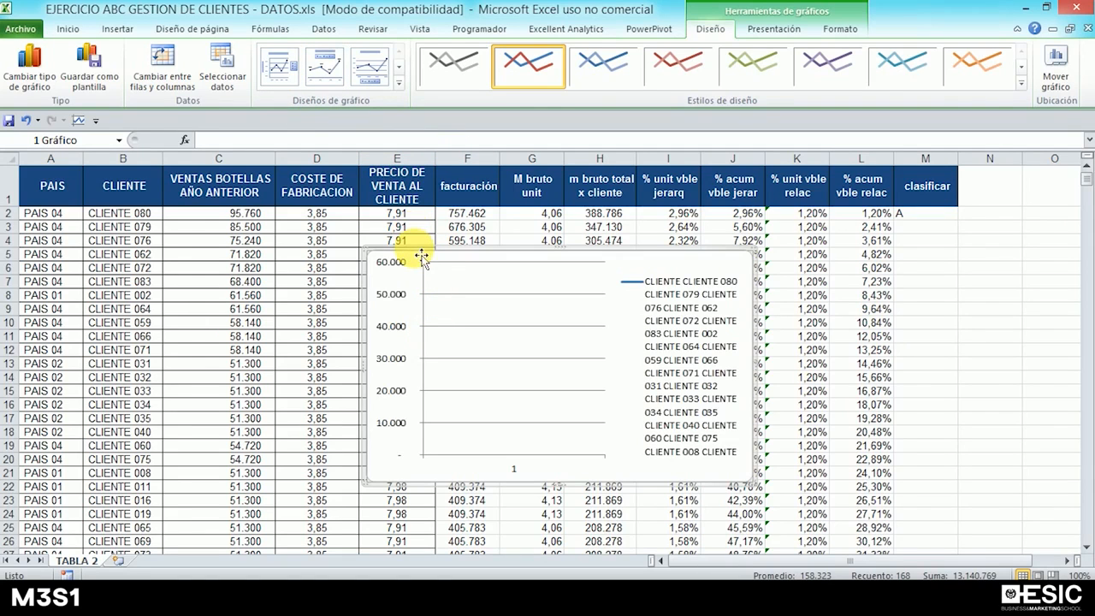
key(Delete)
Insert a 2D line chart with markers from the client names in B1:B84 and the total gross margins in H1:H84.
click(147, 194)
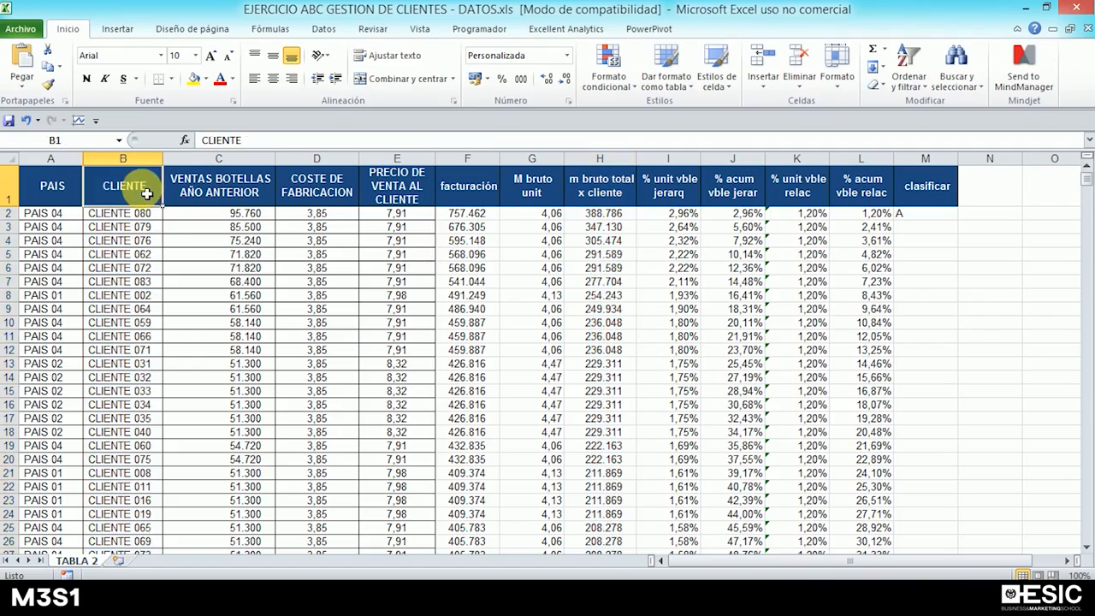
drag(147, 195, 142, 513)
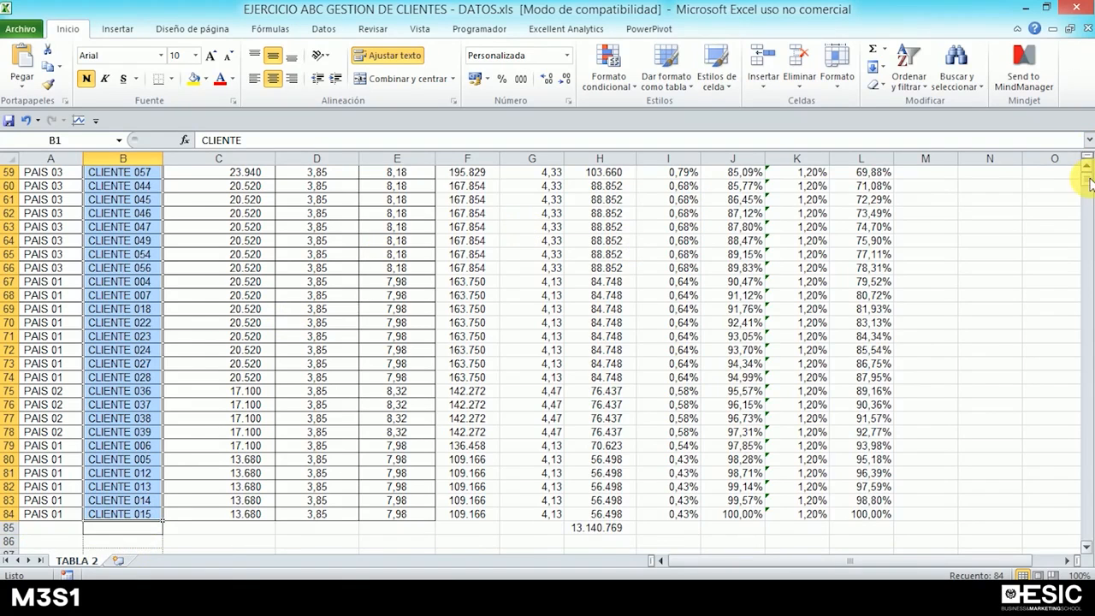
drag(1090, 182, 1088, 170)
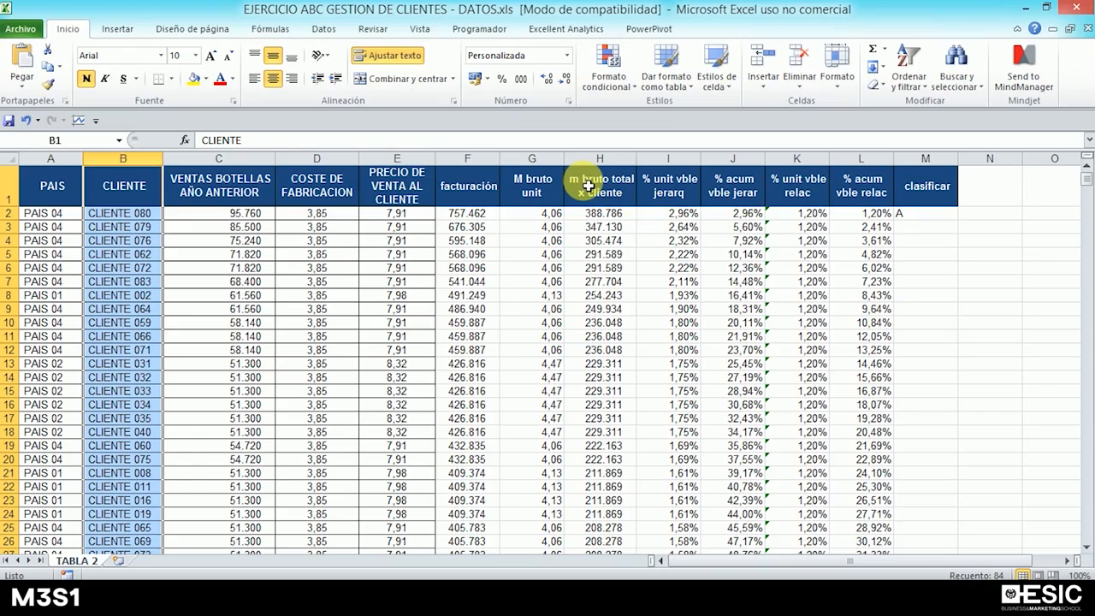
drag(589, 186, 604, 516)
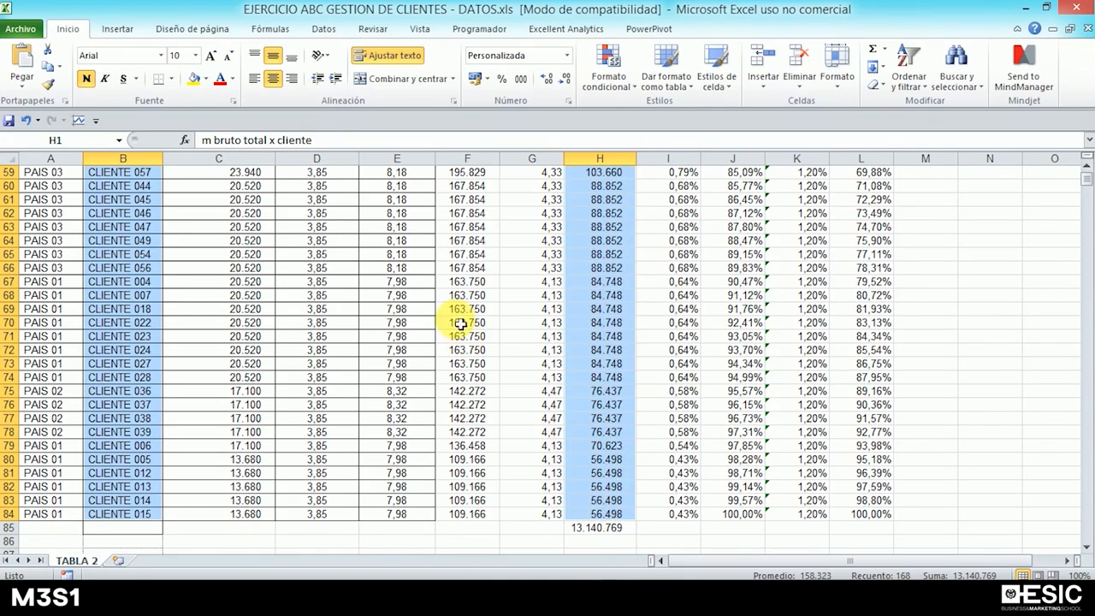
click(124, 31)
click(358, 86)
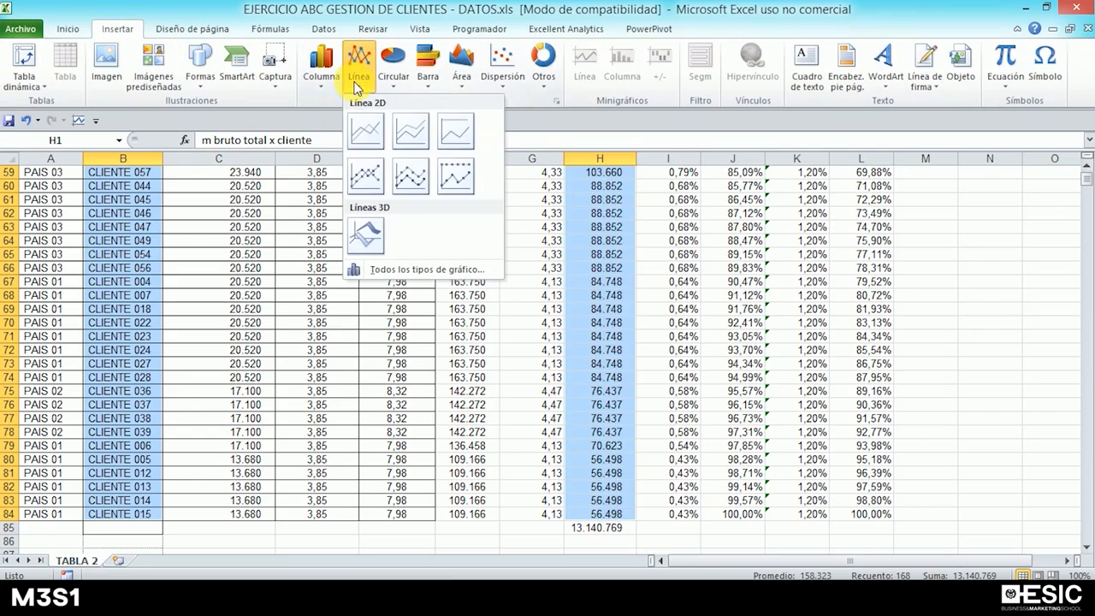
click(364, 175)
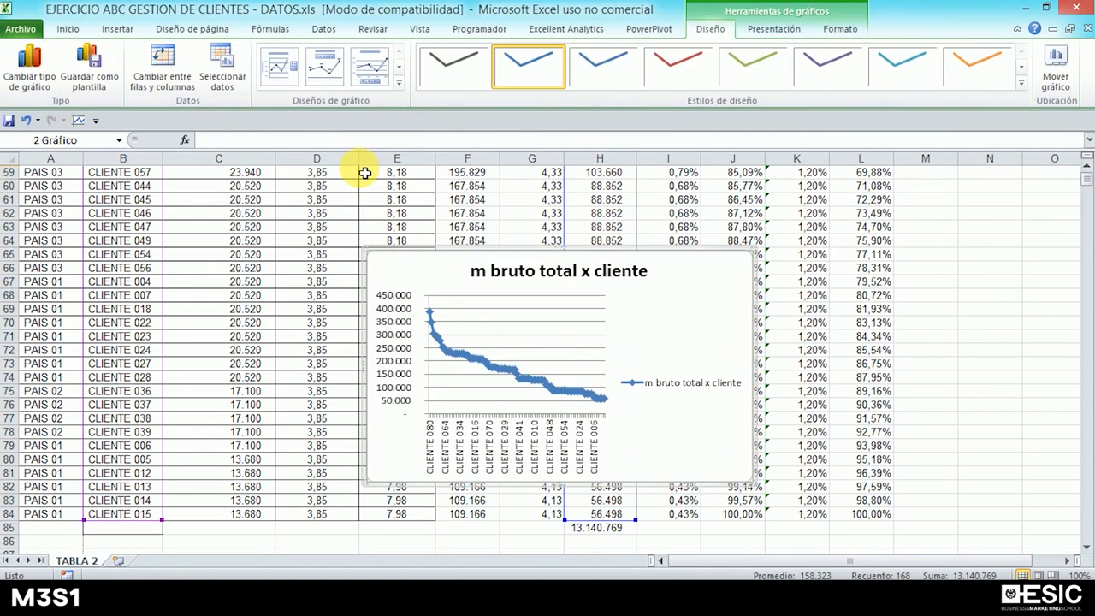
Widen the gross margin chart across most of the sheet, move it higher and increase its height.
drag(370, 373, 361, 297)
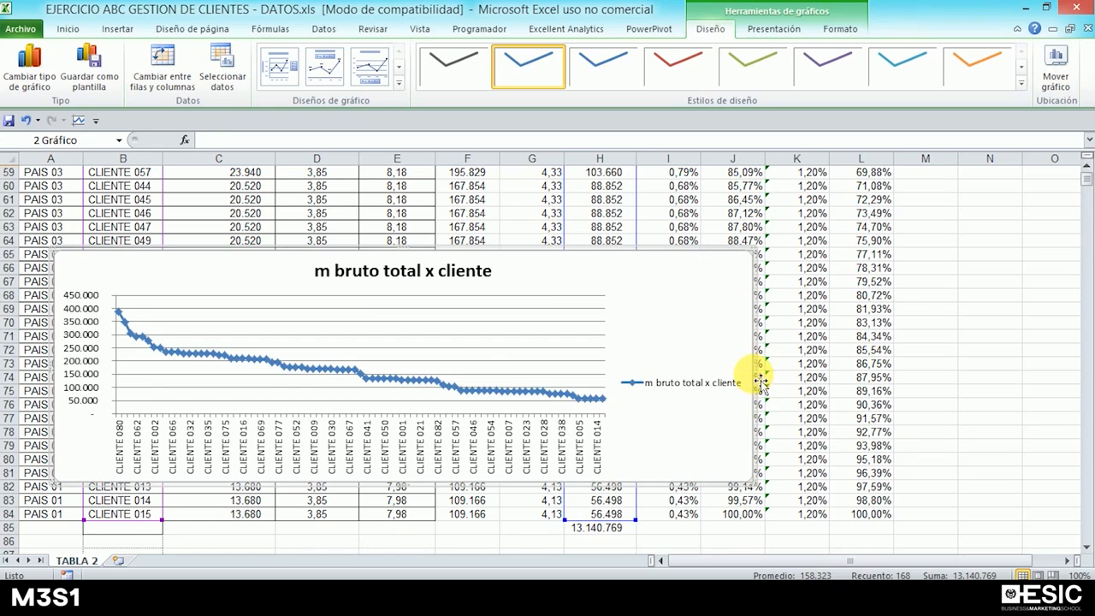
drag(756, 367, 982, 363)
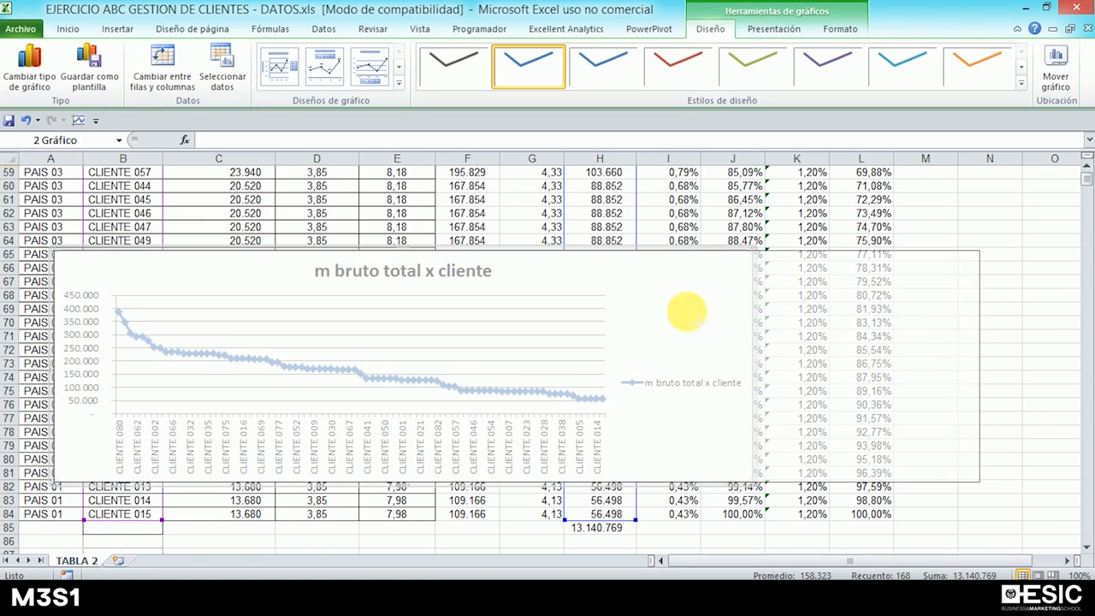
drag(517, 244, 520, 188)
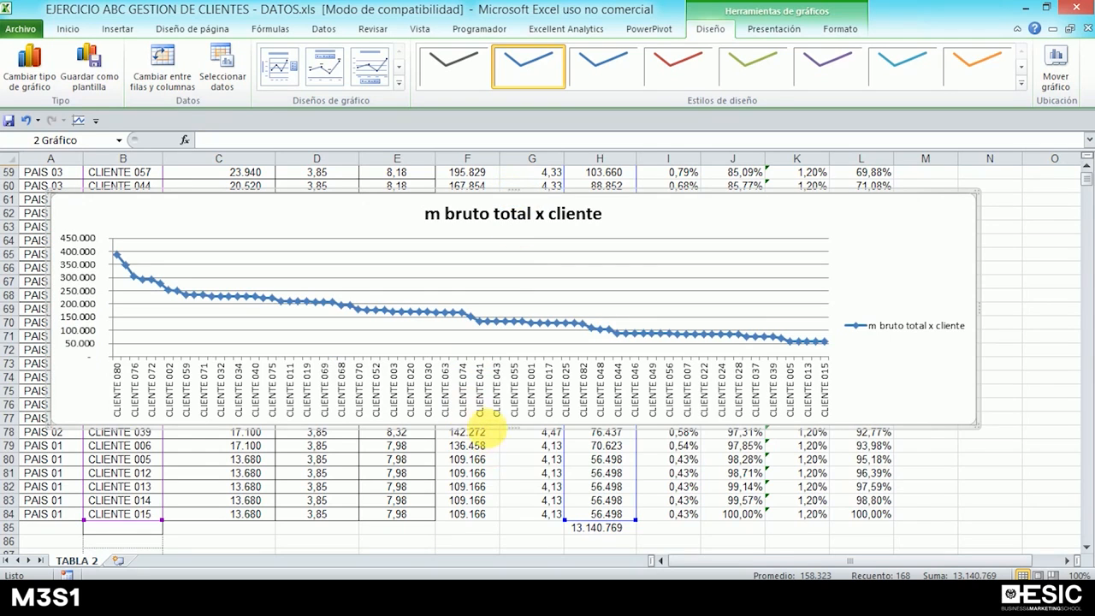
drag(504, 431, 520, 537)
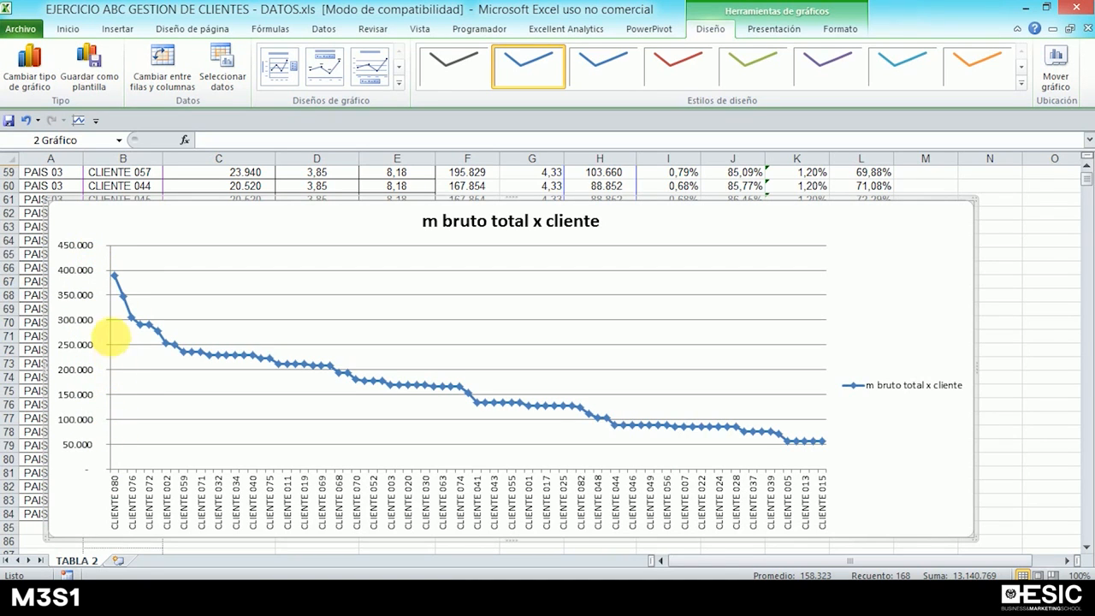
Delete the line chart of total gross margin per client.
mouse_move(122, 289)
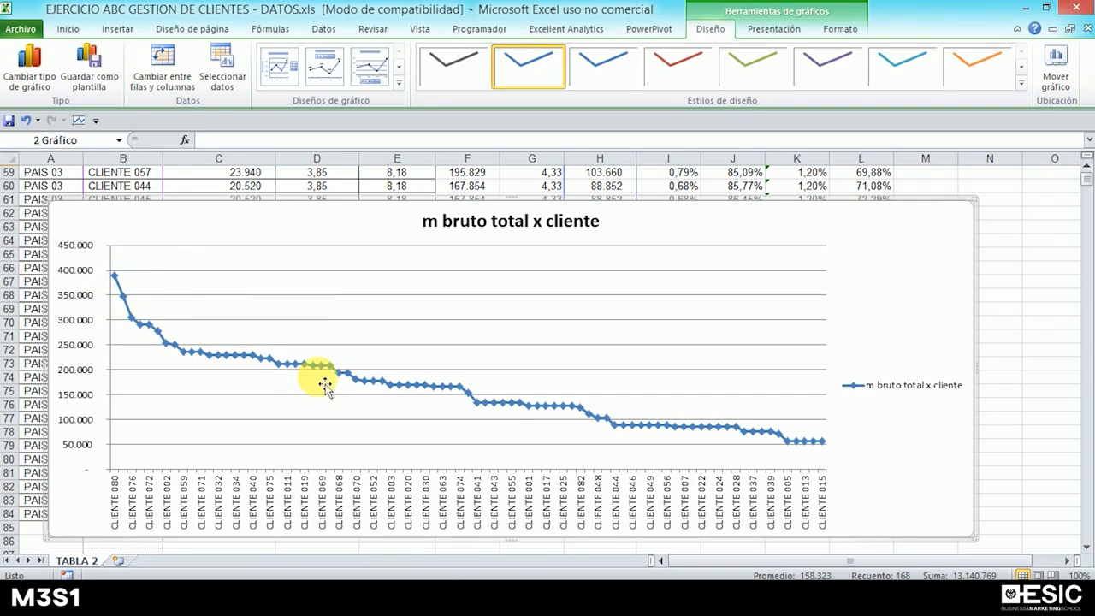
mouse_move(334, 370)
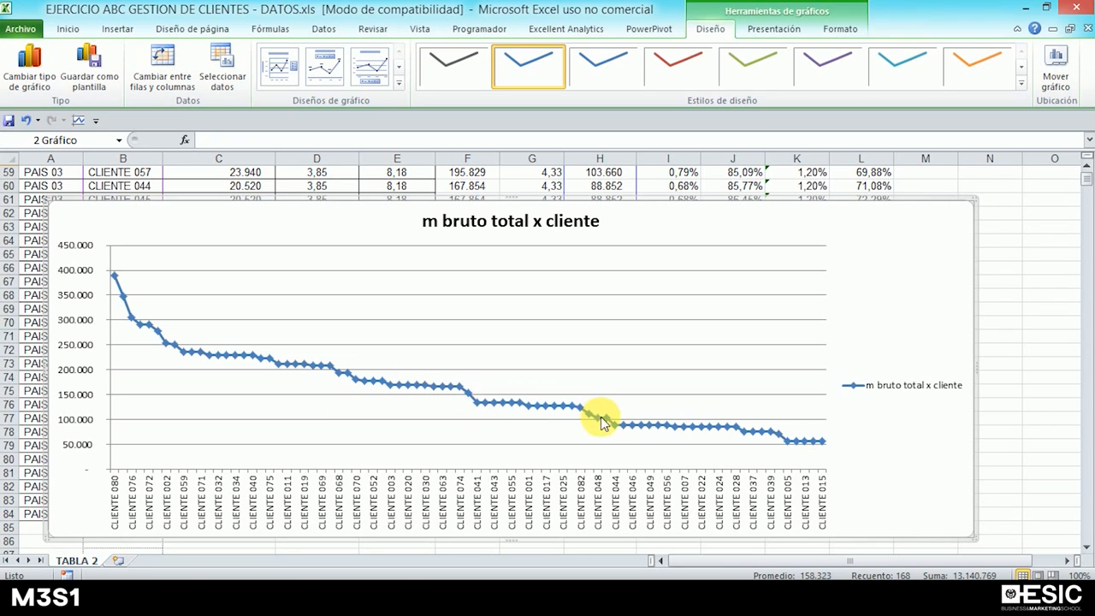
mouse_move(611, 427)
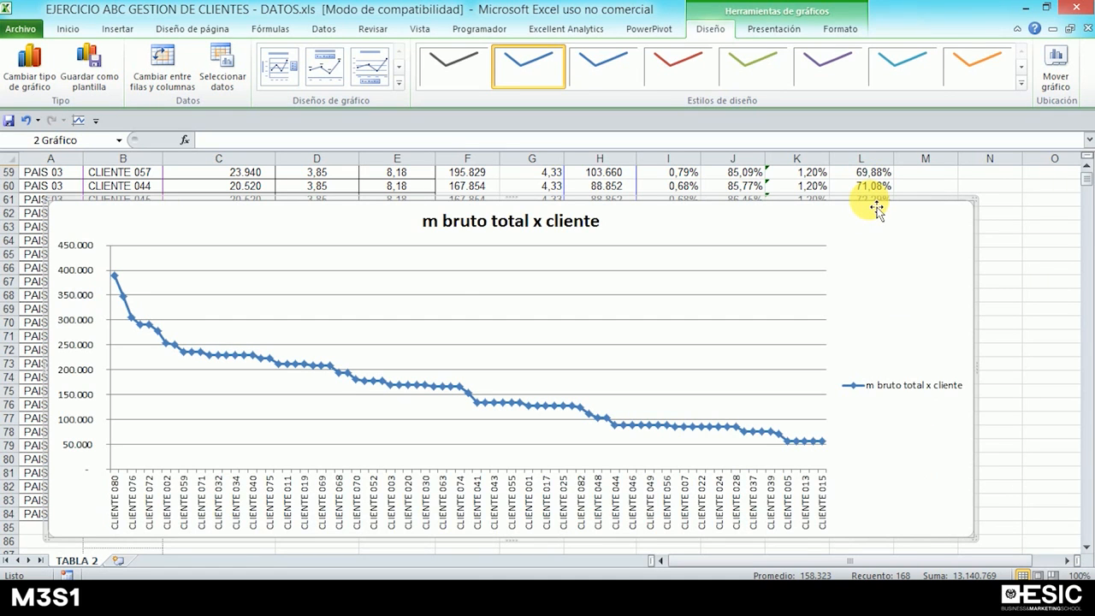
key(Delete)
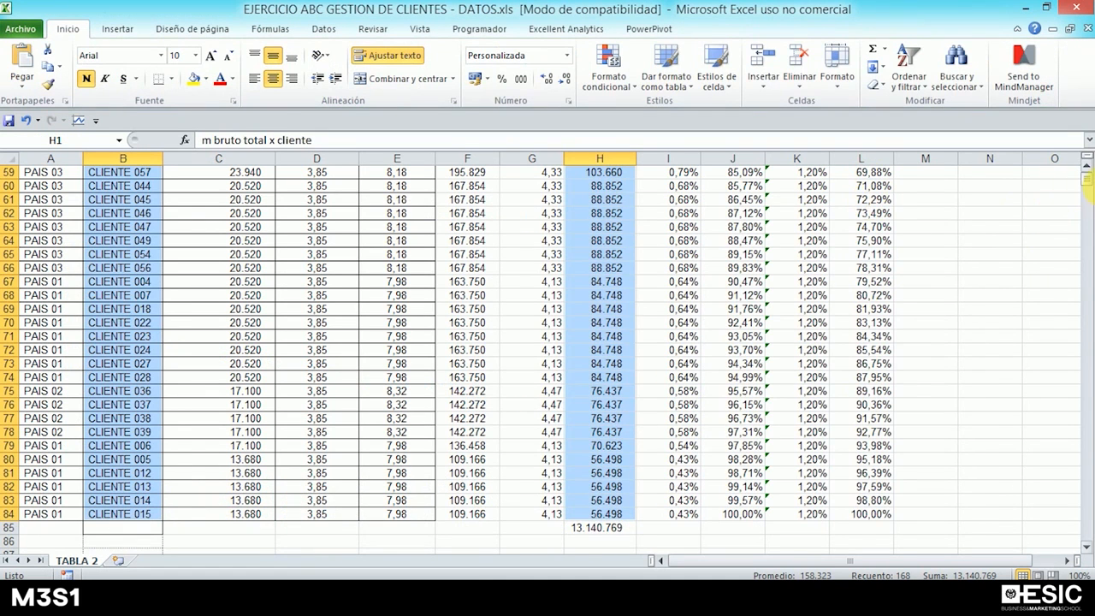
Fill the A classification from M2 down through M27.
drag(1091, 184, 1090, 169)
click(922, 215)
text(A)
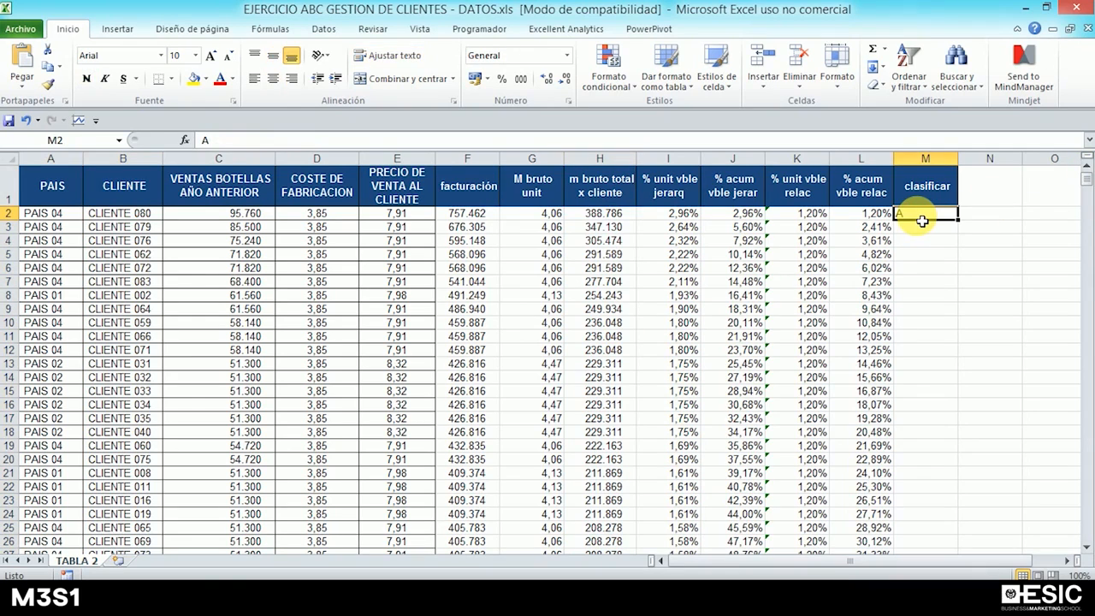
drag(959, 220, 932, 506)
Enter B in M28 and fill that classification down through M59.
click(929, 504)
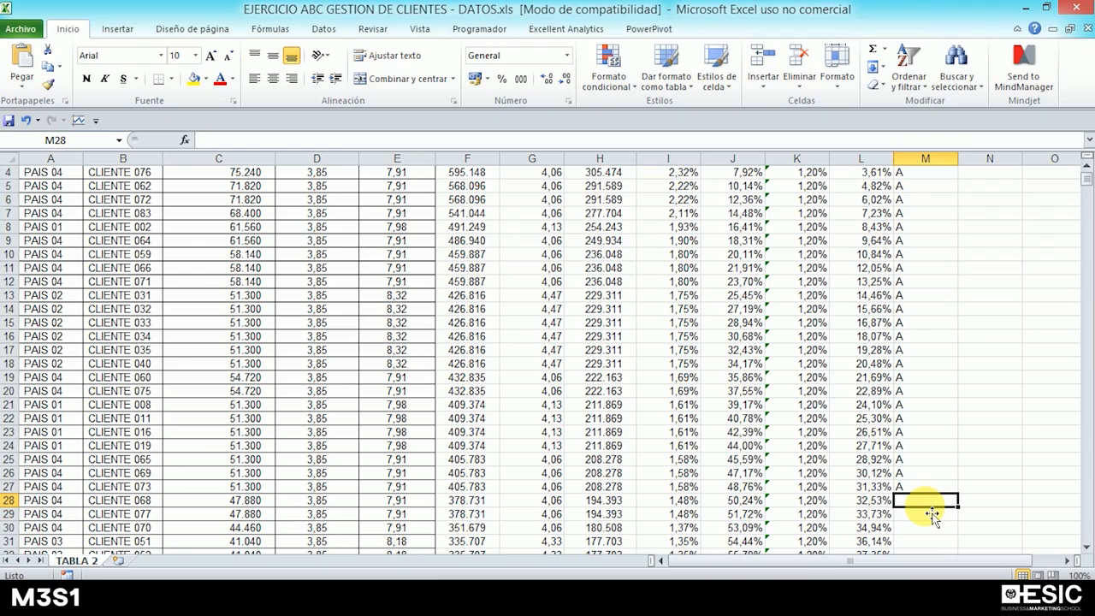
text(B)
key(Return)
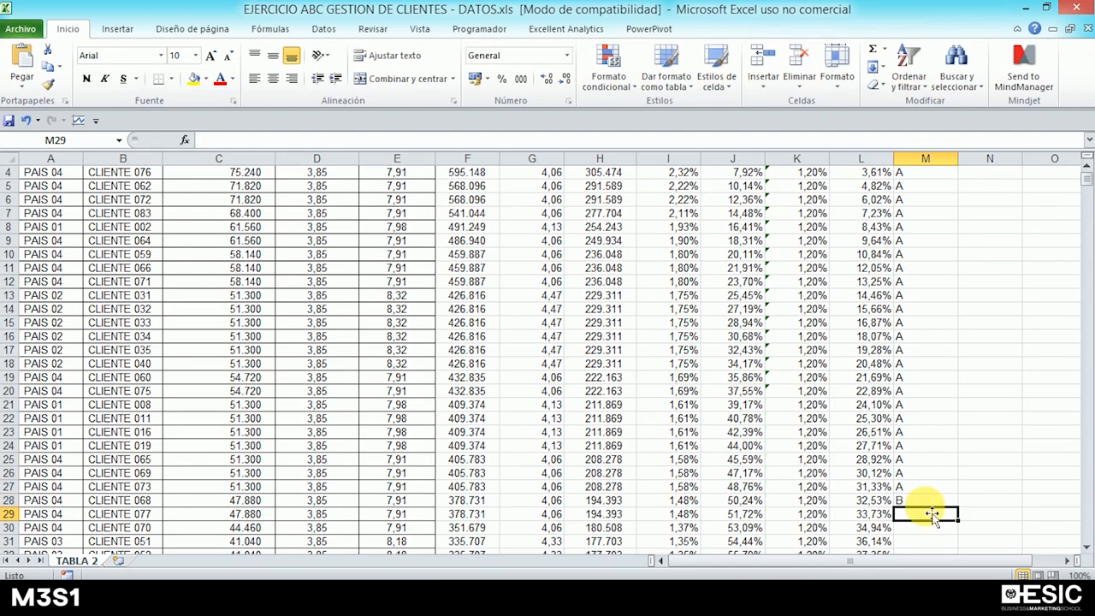
click(929, 502)
drag(958, 507, 947, 469)
Enter C in M60 and fill that classification down to the last client in row 84.
click(925, 472)
text(C)
key(Return)
click(930, 475)
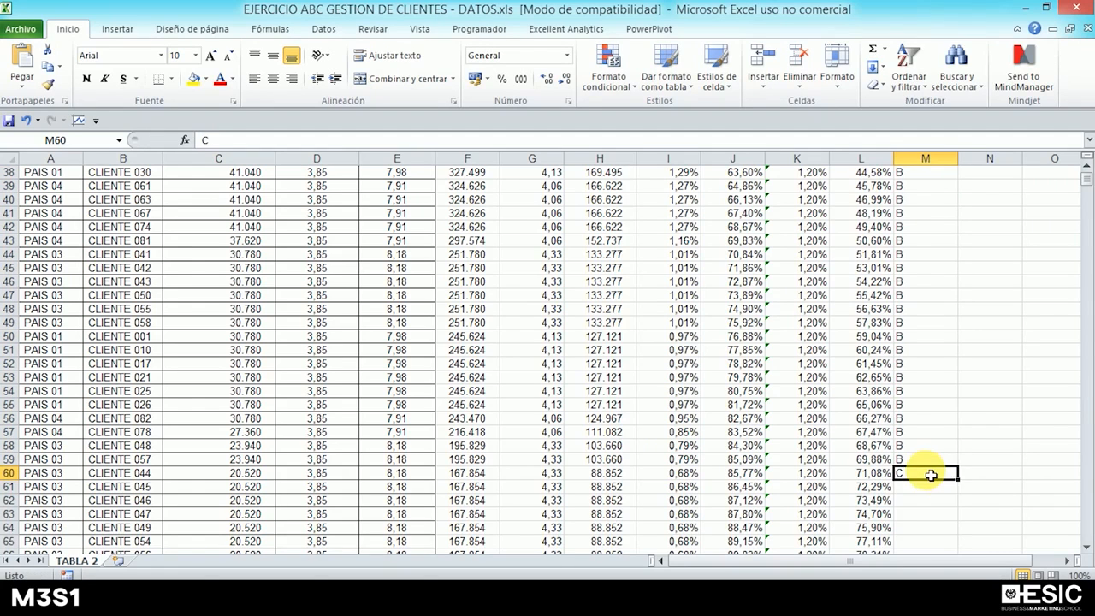
double_click(962, 485)
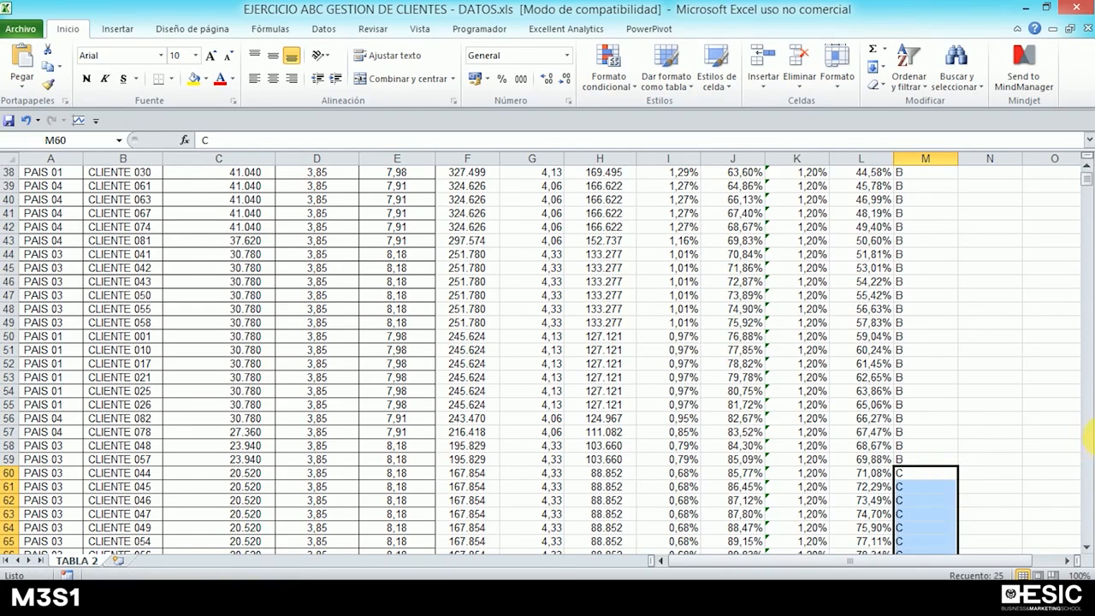
click(975, 395)
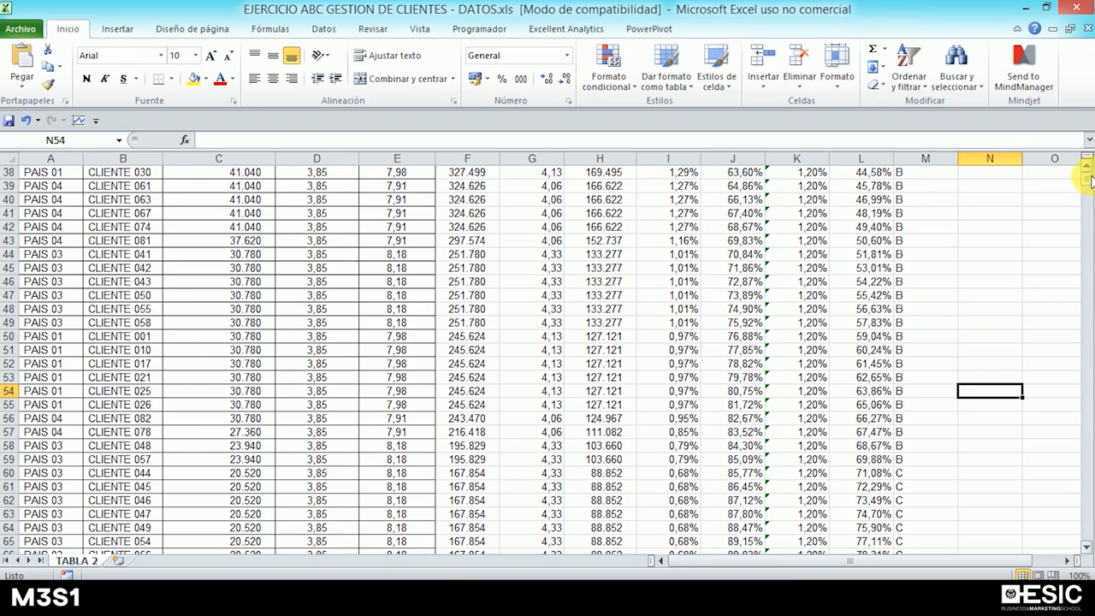
drag(1088, 180, 1090, 175)
click(918, 204)
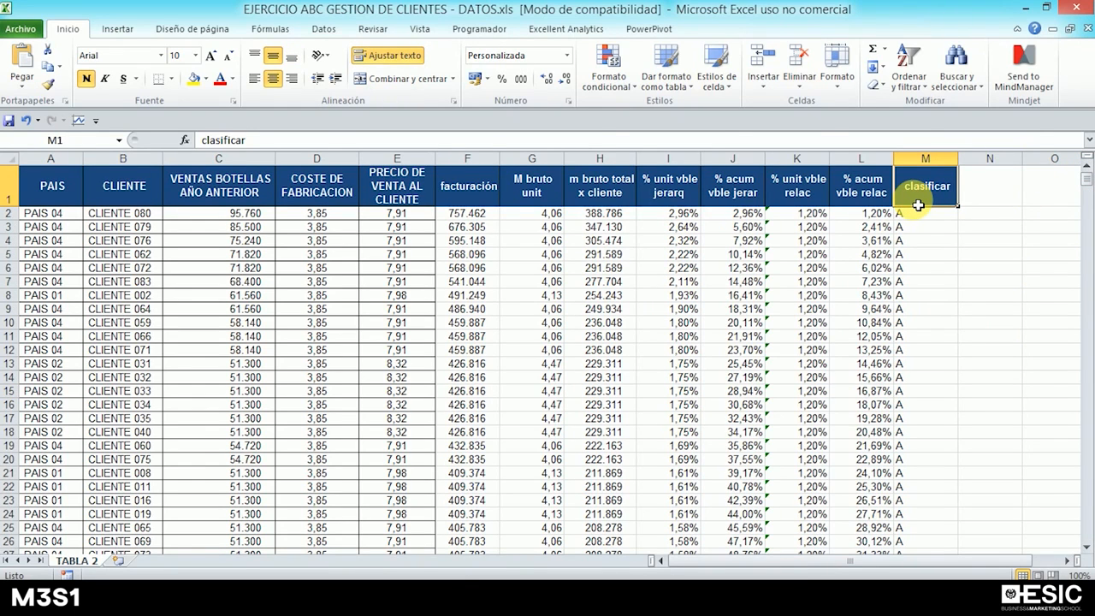
click(949, 256)
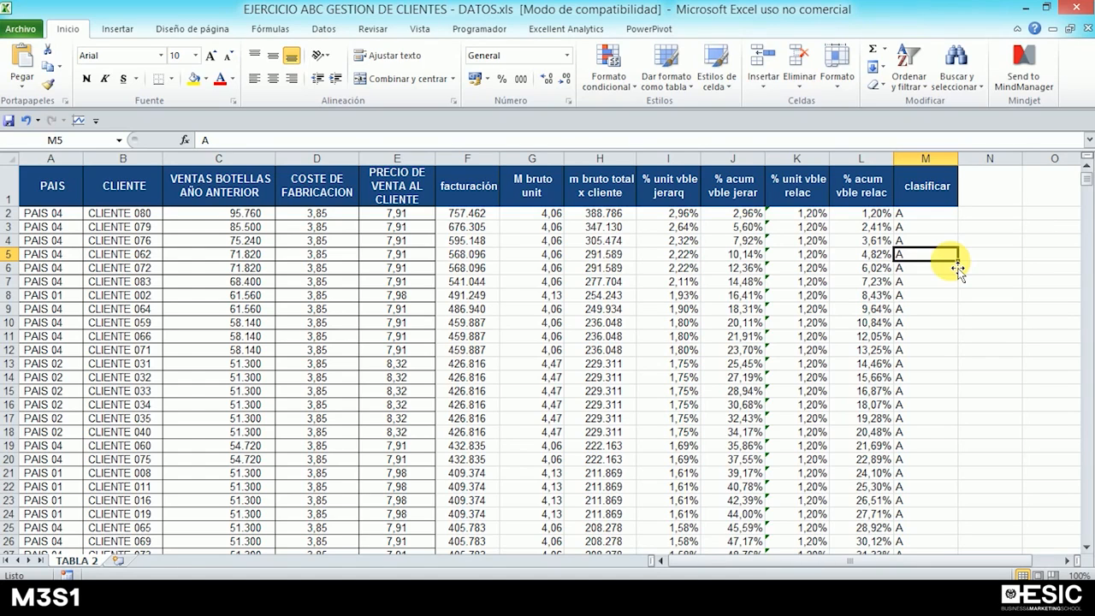
click(942, 231)
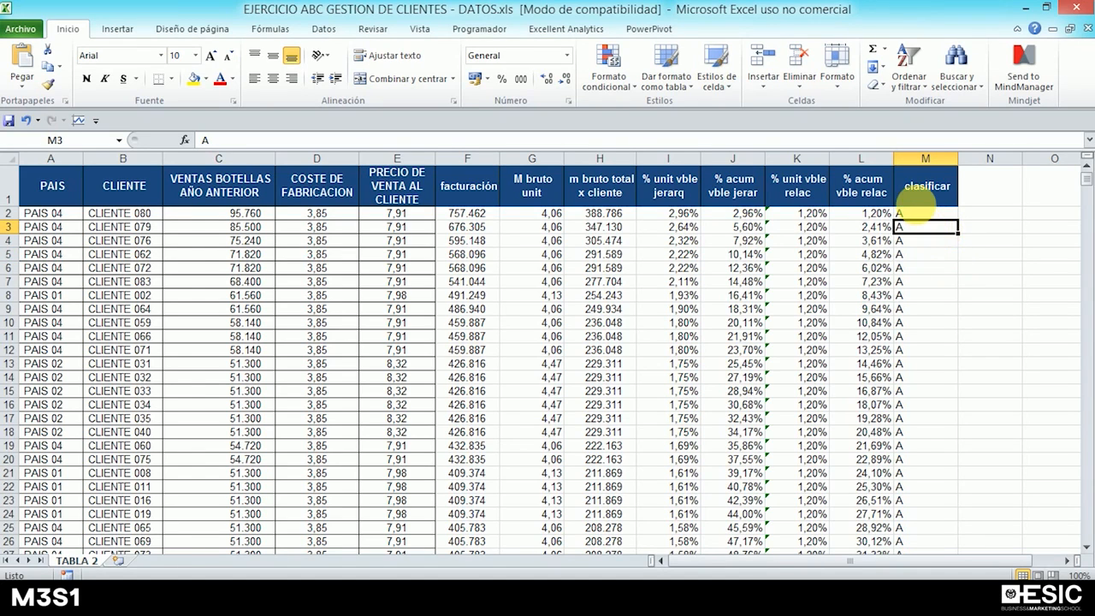
click(922, 218)
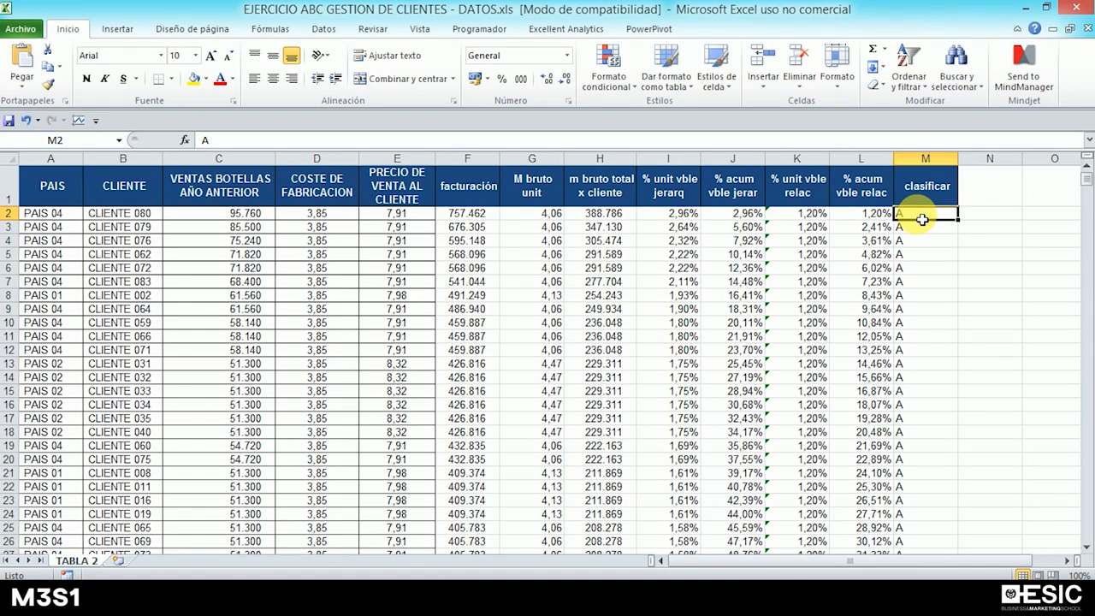
click(924, 243)
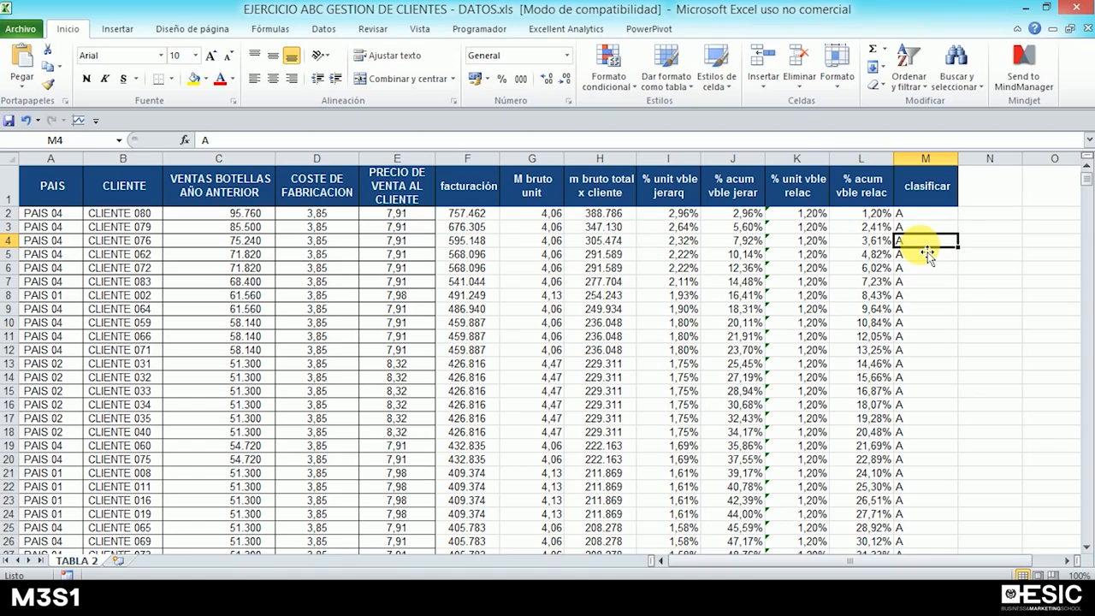
click(977, 219)
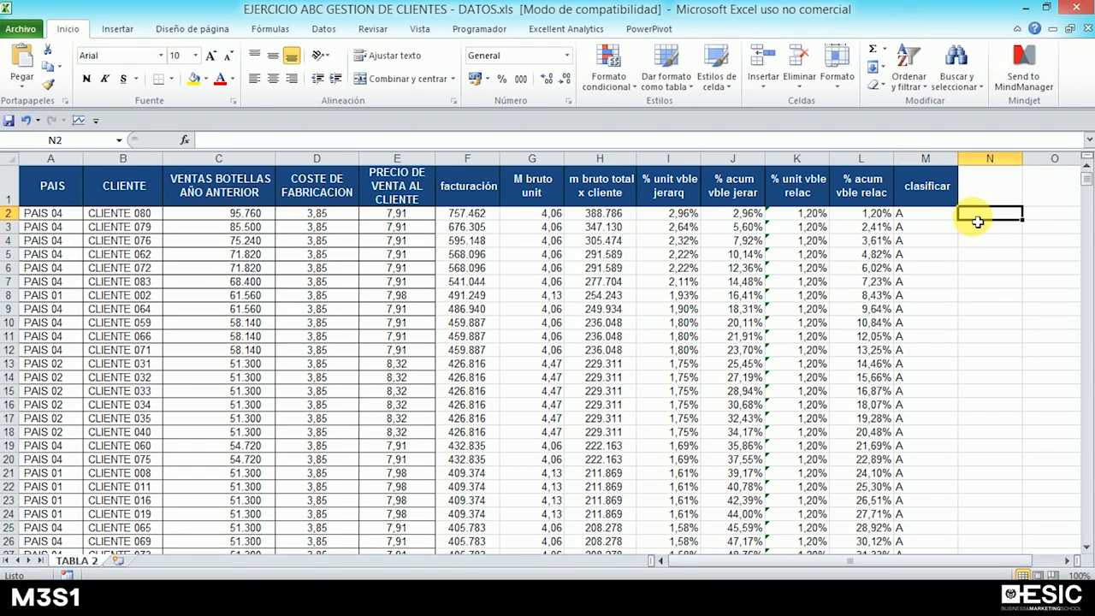
click(812, 285)
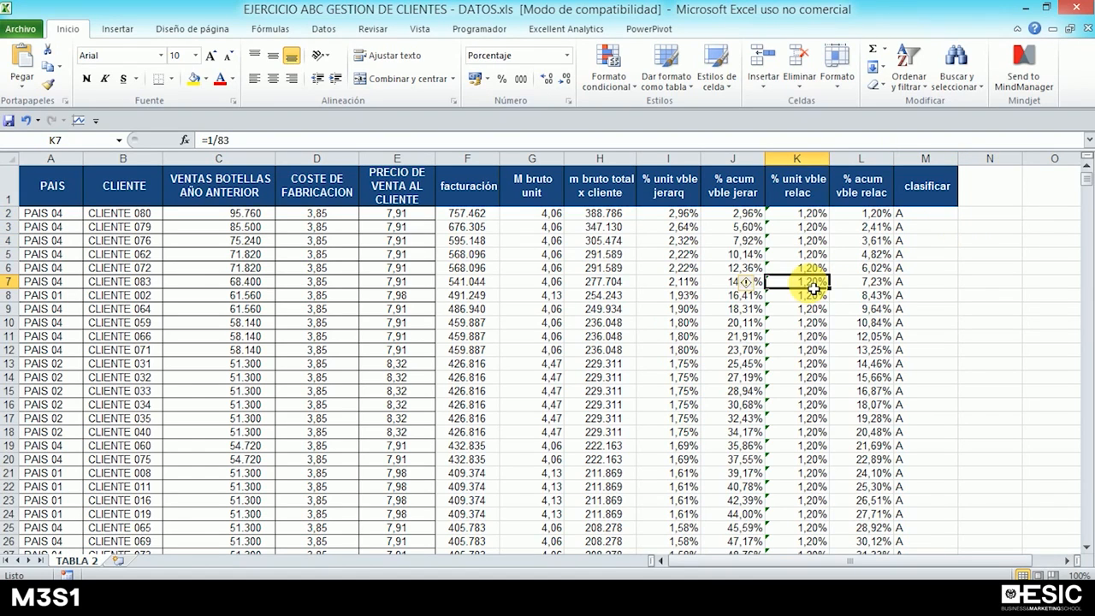